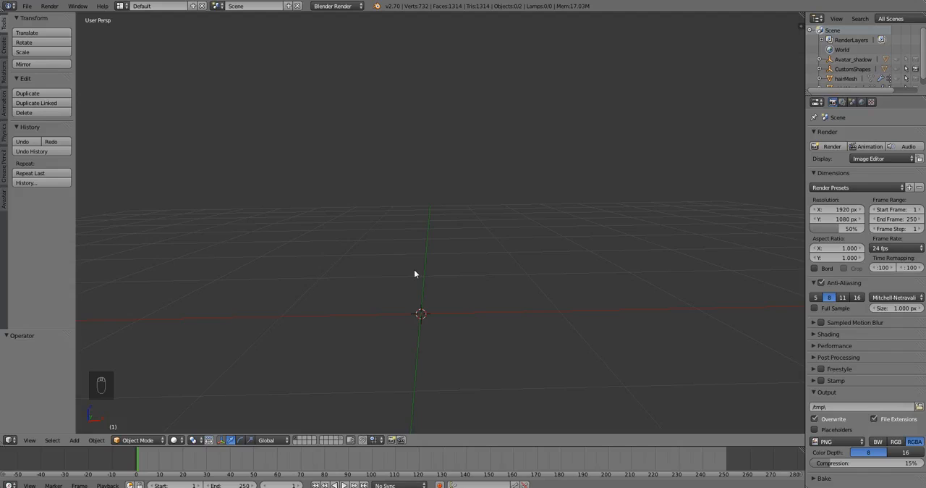
Add an Avastar character at the origin of the empty scene.
key(shift+a)
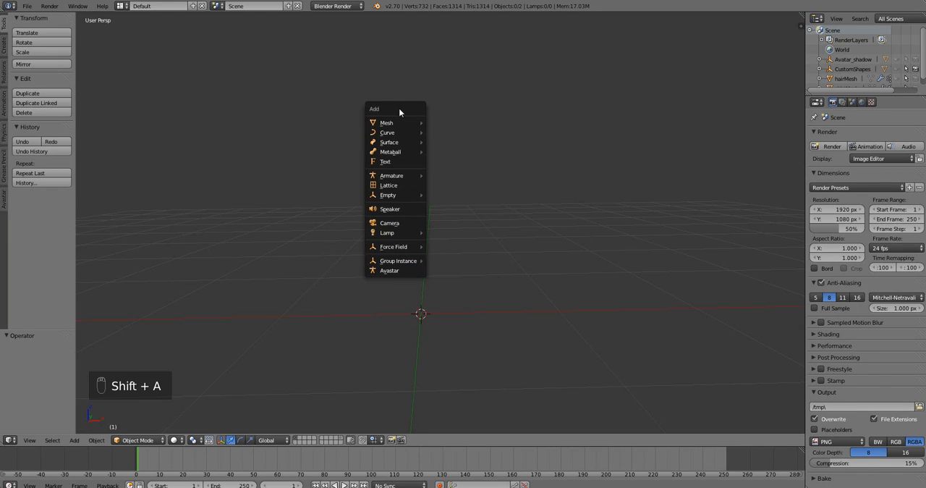
click(390, 272)
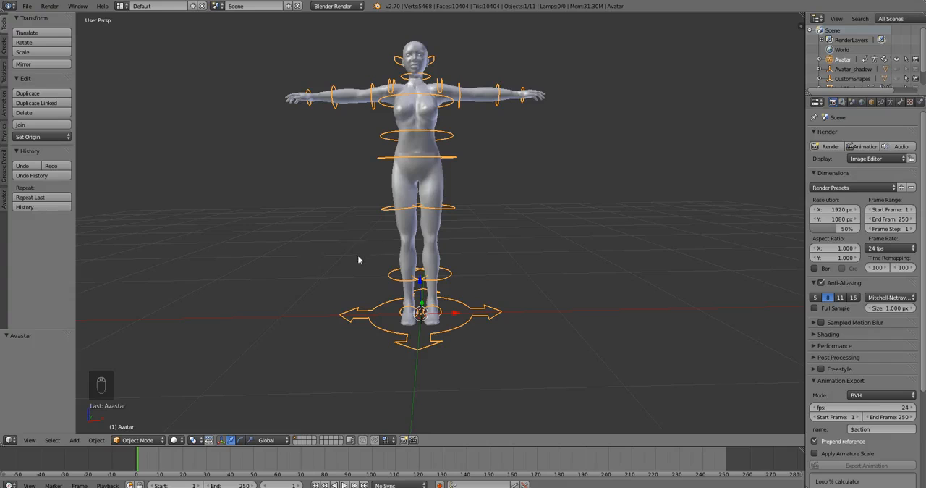
shift+middle_drag(370, 262, 394, 293)
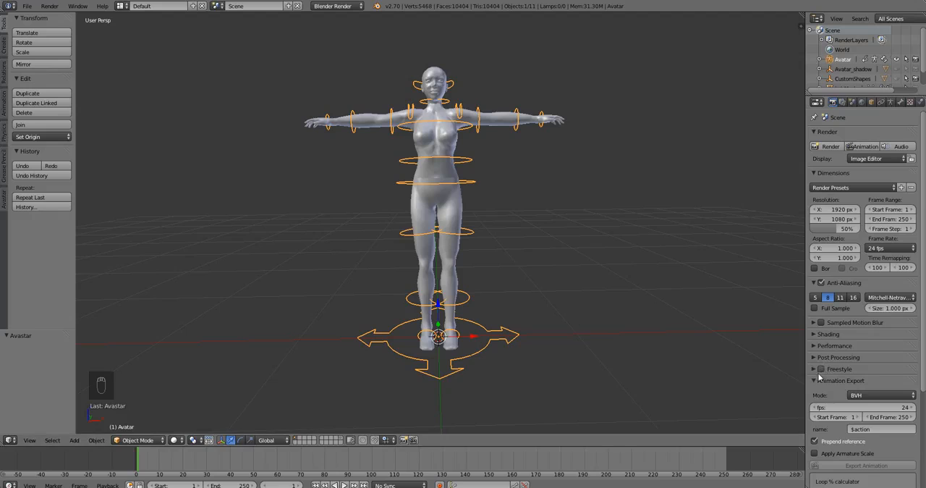
Try the Male body shape on the avatar rig and switch it back to female.
right_click(452, 267)
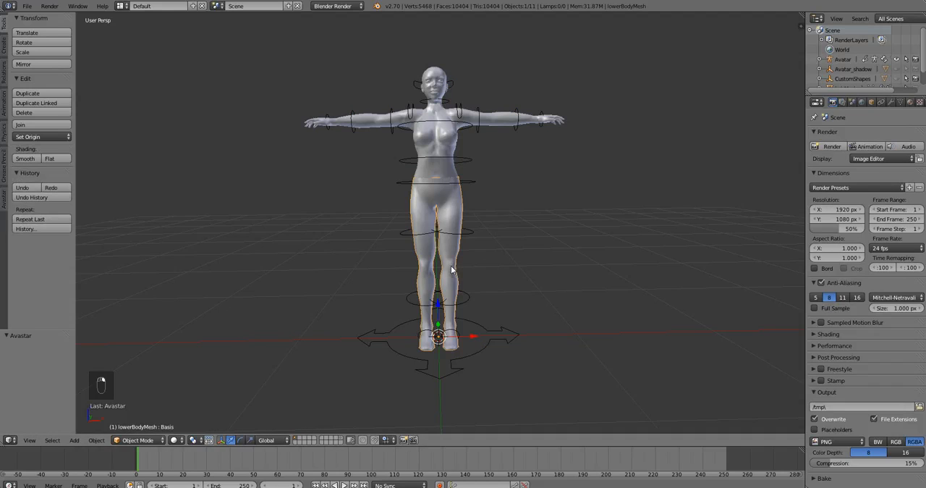
right_click(470, 234)
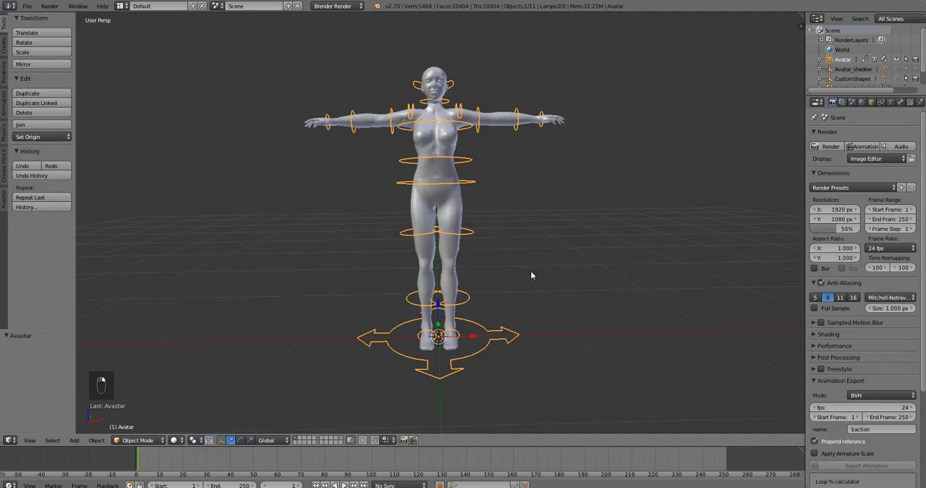
click(873, 105)
scroll(878, 278, down, 8)
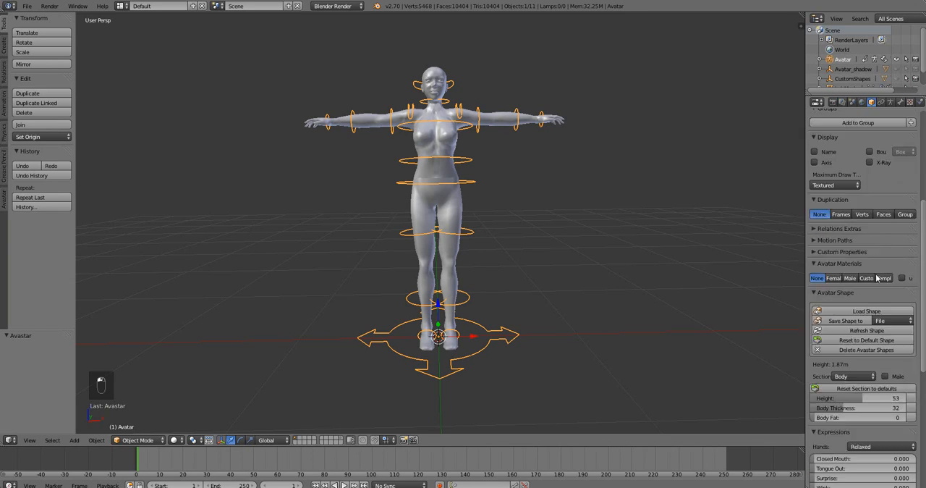
scroll(877, 278, down, 3)
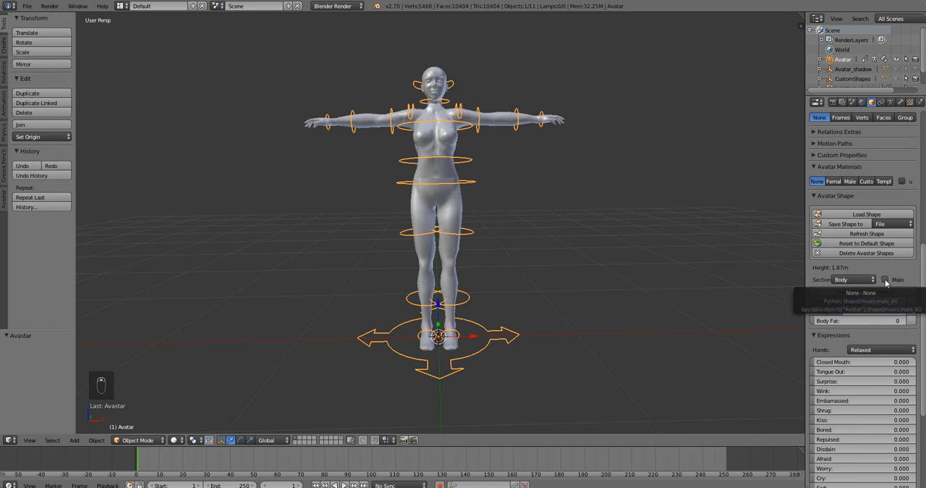
click(885, 279)
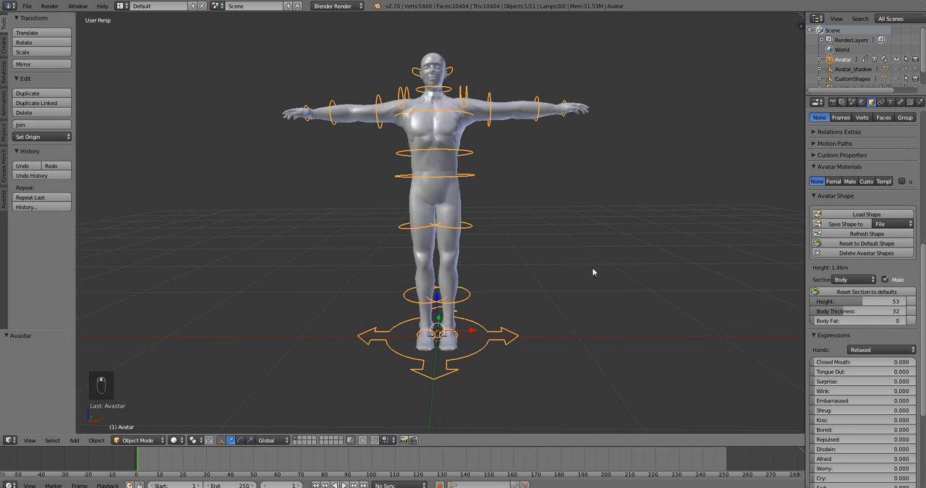
click(885, 279)
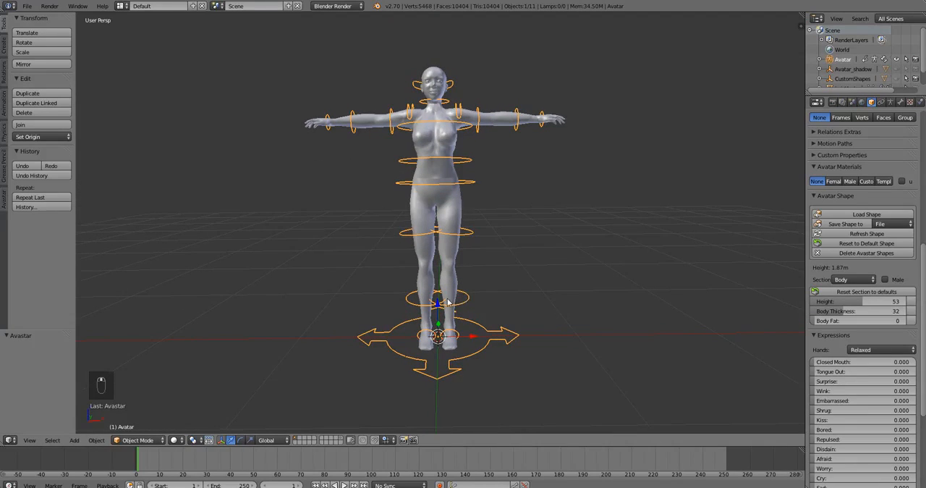
Import myshape.xml from the Desktop as an Avastar shape onto the empty second layer.
middle_drag(448, 302, 447, 300)
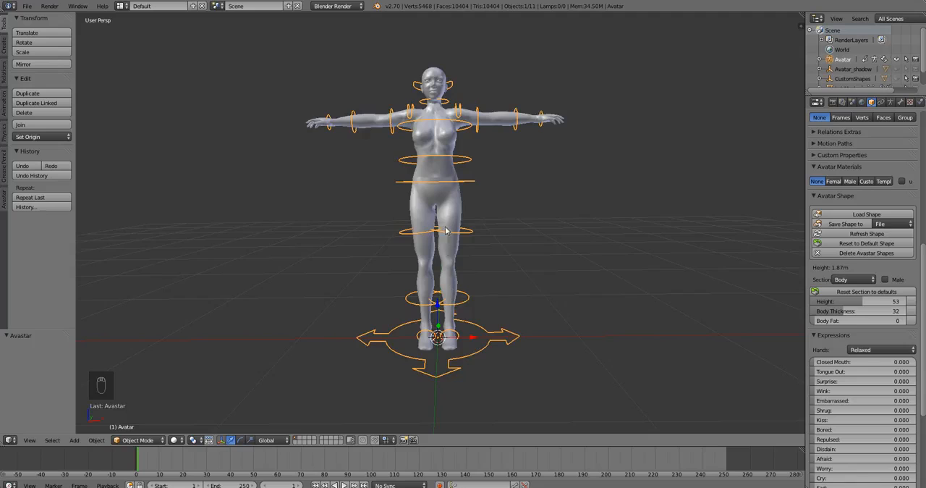
shift+middle_drag(444, 219, 444, 238)
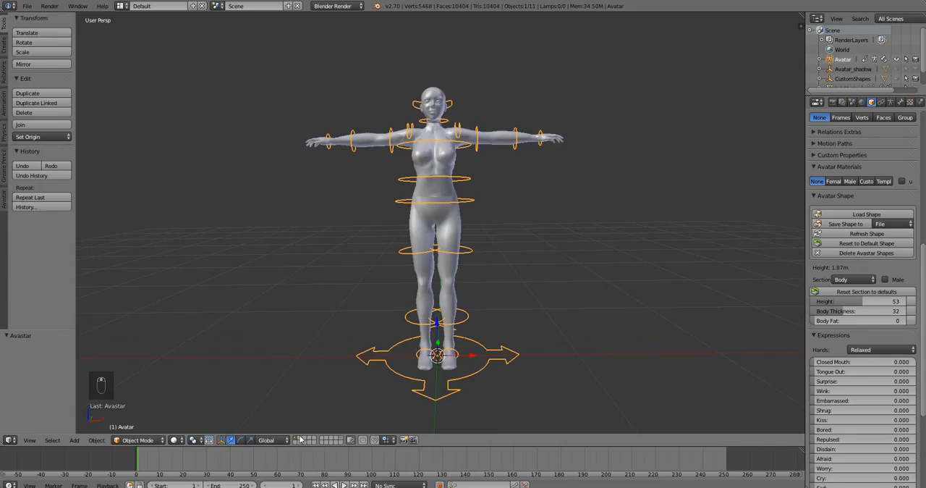
click(301, 442)
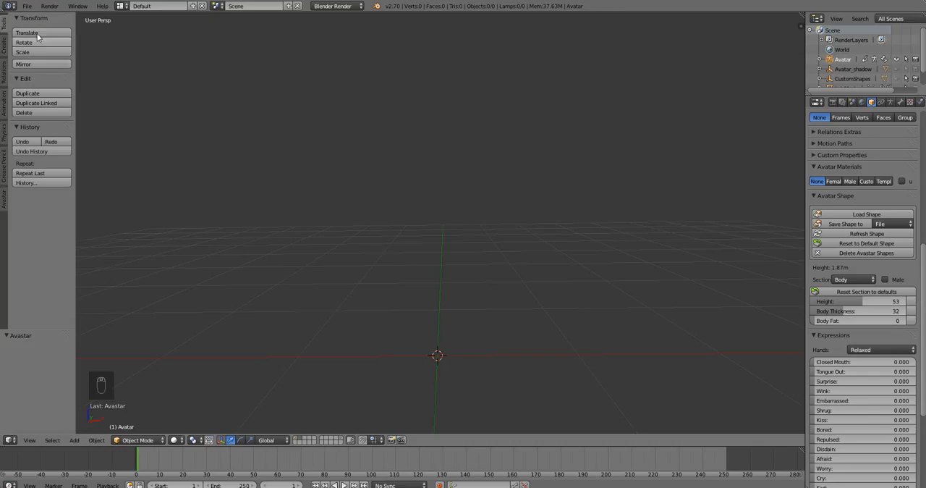
click(29, 6)
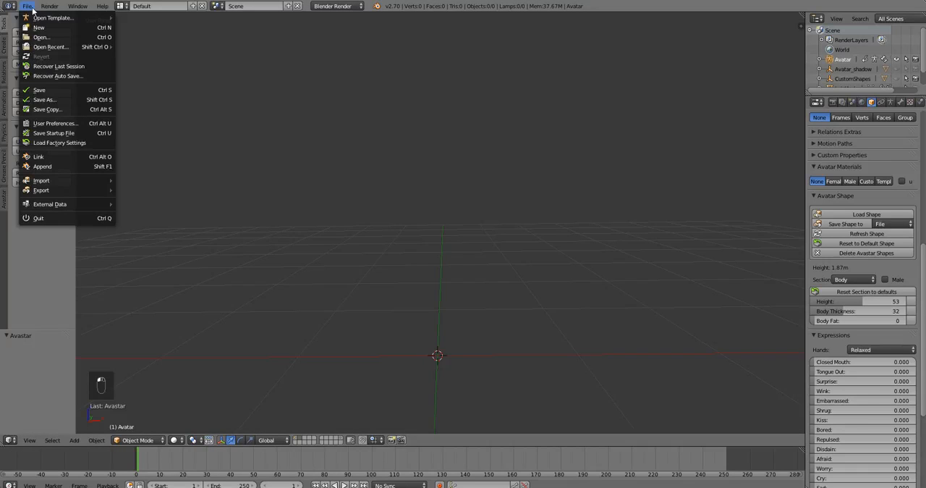
mouse_move(81, 179)
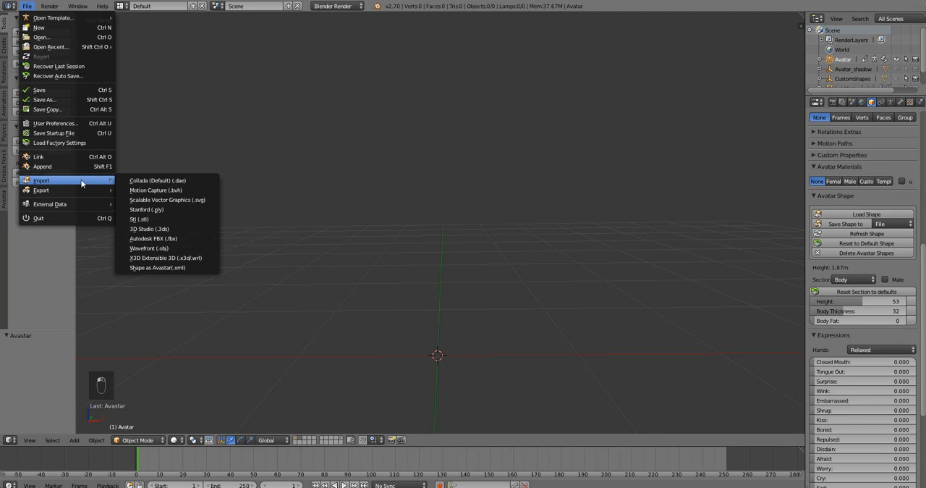
click(178, 268)
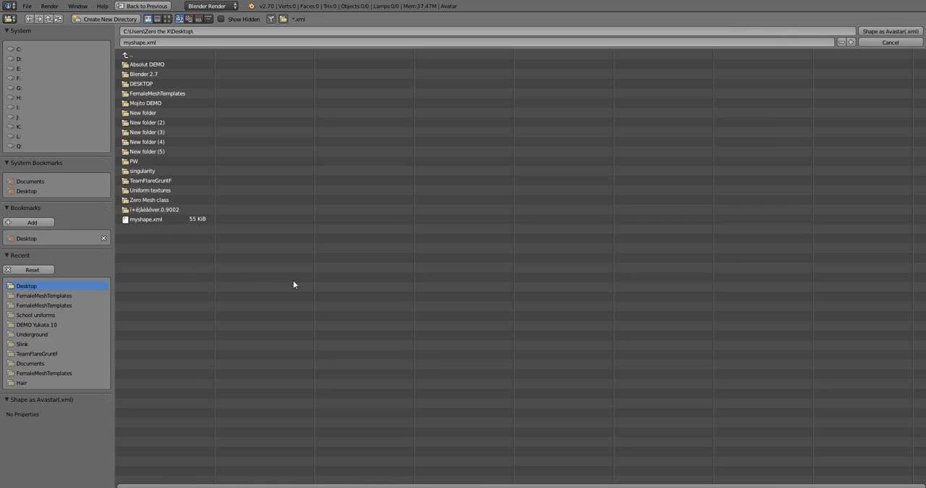
click(152, 220)
click(878, 32)
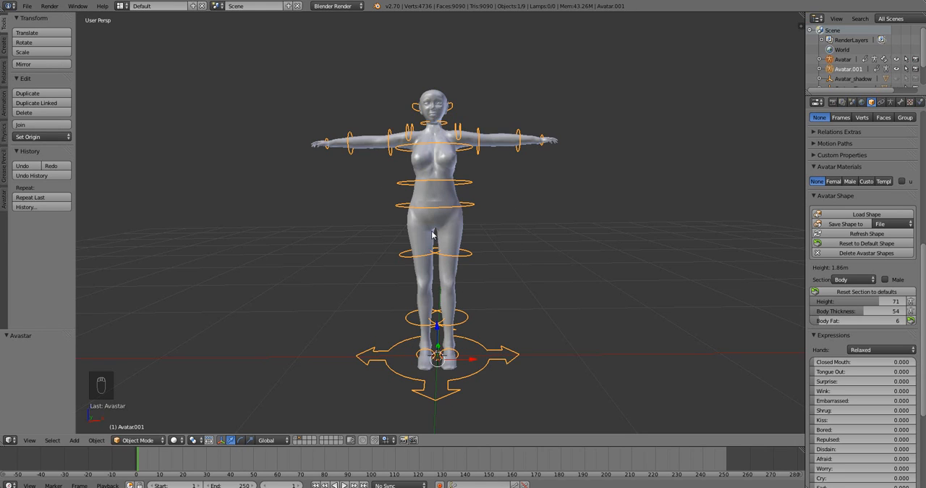
Examine the imported avatar's body proportions and arms from several angles and distances.
middle_drag(444, 224, 448, 253)
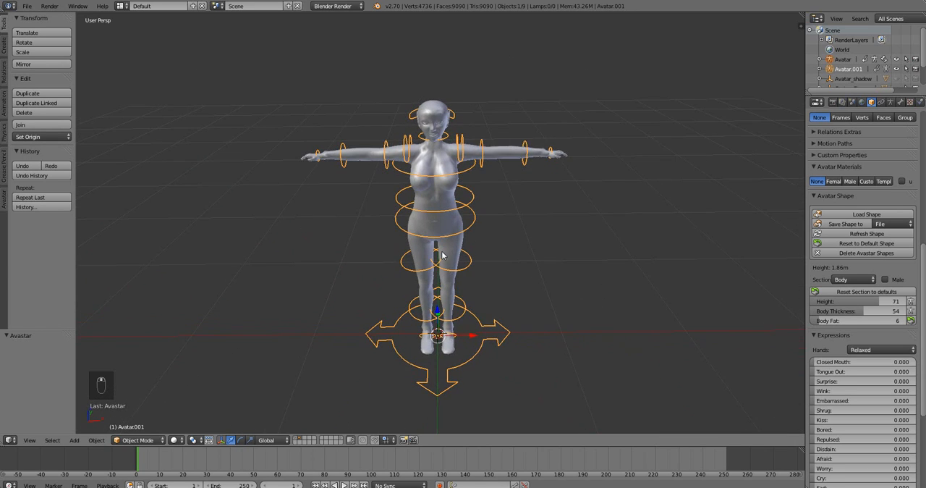
scroll(458, 233, up, 2)
middle_drag(438, 145, 441, 140)
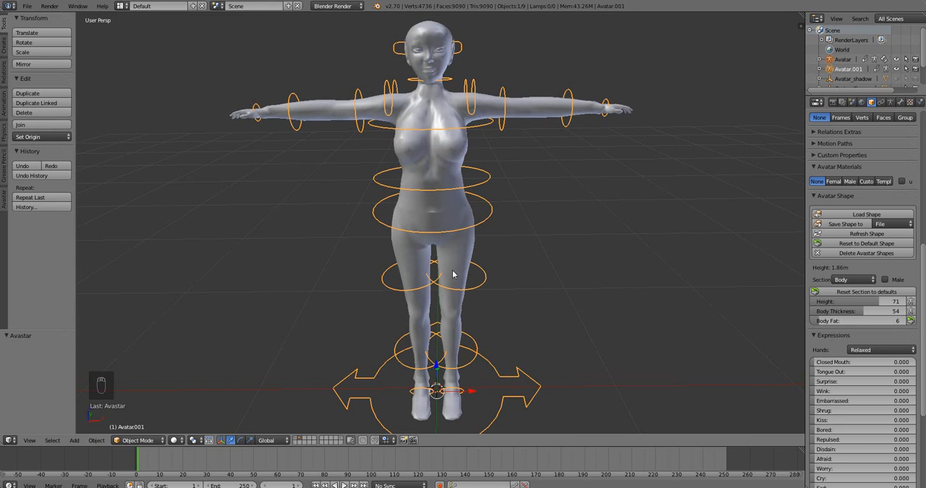
mouse_move(470, 331)
middle_down()
mouse_move(467, 310)
mouse_move(465, 324)
middle_up()
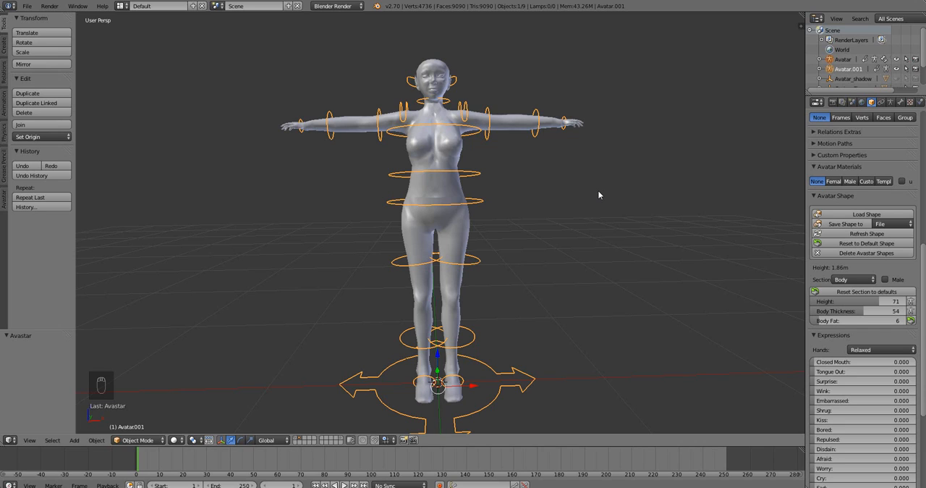
middle_drag(547, 145, 570, 168)
scroll(575, 167, up, 3)
middle_drag(659, 140, 561, 163)
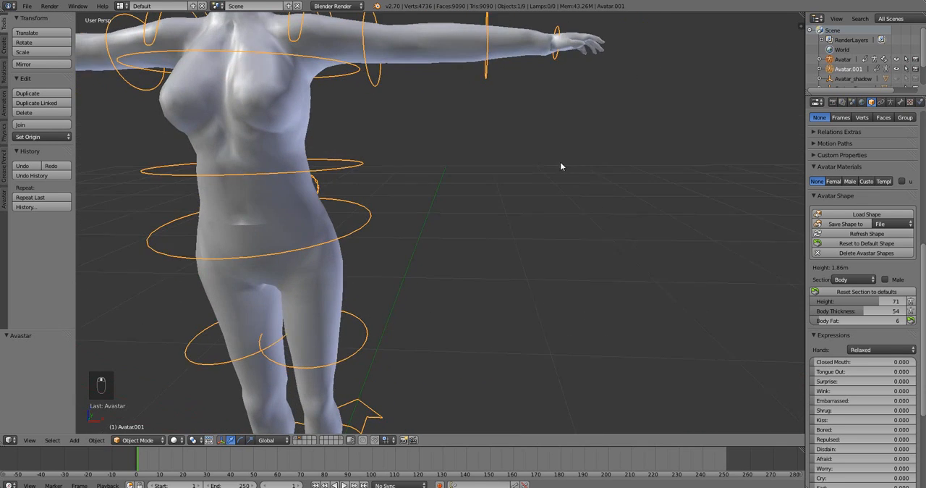
key(KP_Decimal)
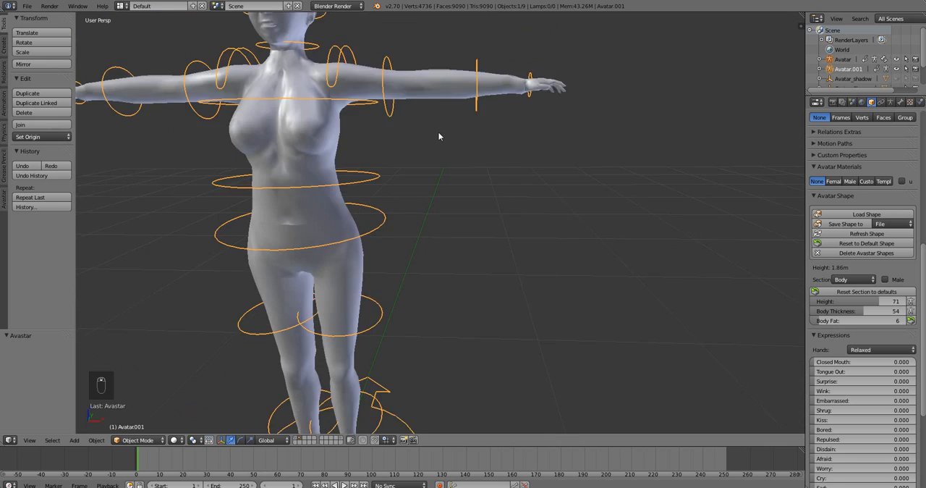
shift+middle_drag(363, 174, 417, 151)
middle_drag(541, 132, 536, 135)
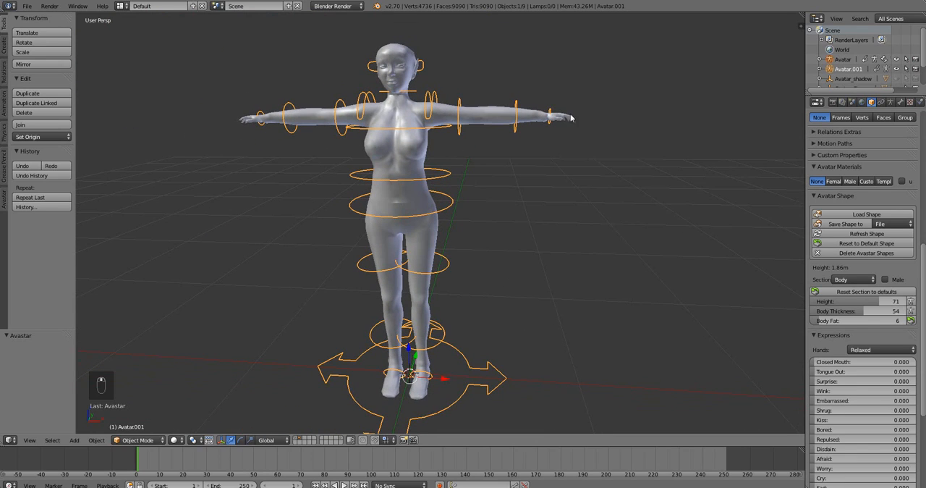
middle_drag(487, 108, 484, 111)
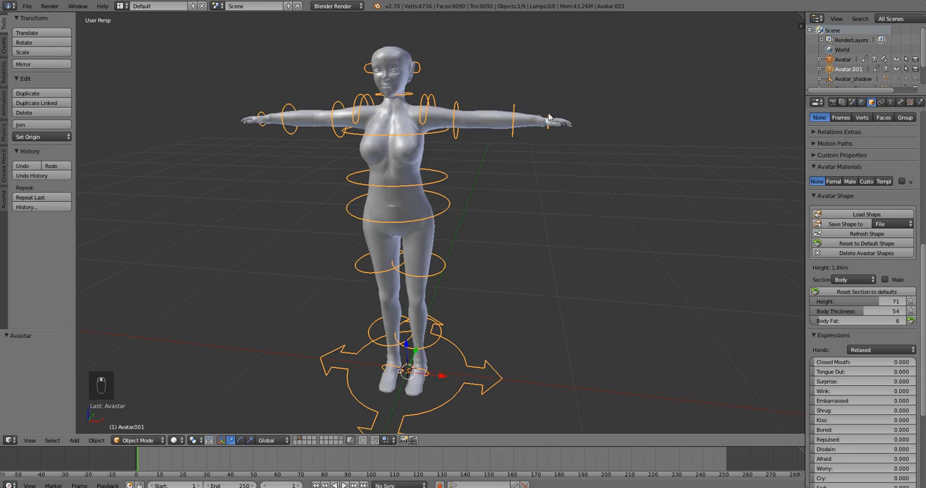
scroll(561, 132, up, 1)
mouse_move(562, 128)
middle_down()
mouse_move(543, 144)
mouse_move(570, 128)
middle_up()
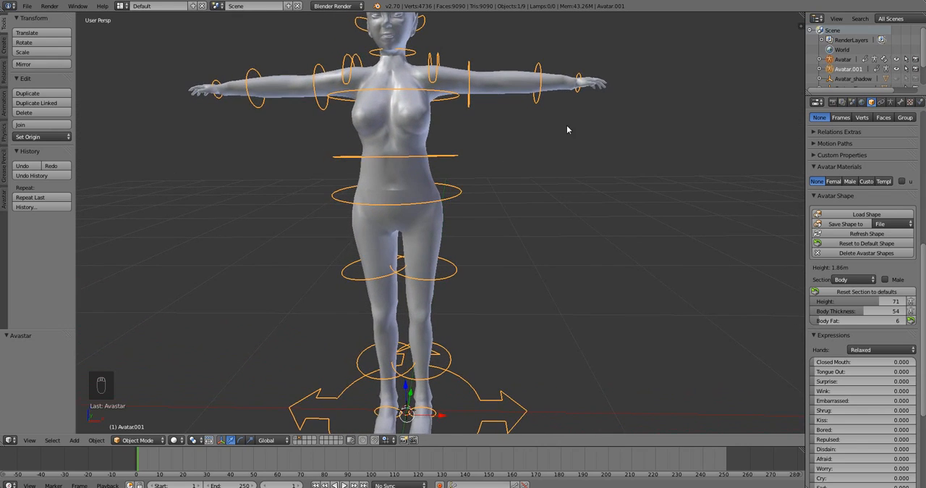
scroll(529, 151, down, 2)
middle_drag(522, 153, 520, 150)
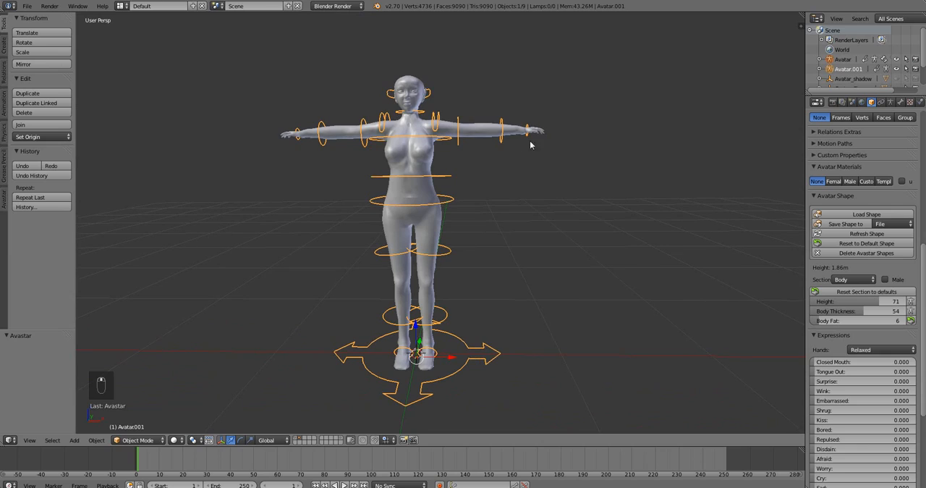
scroll(877, 217, down, 1)
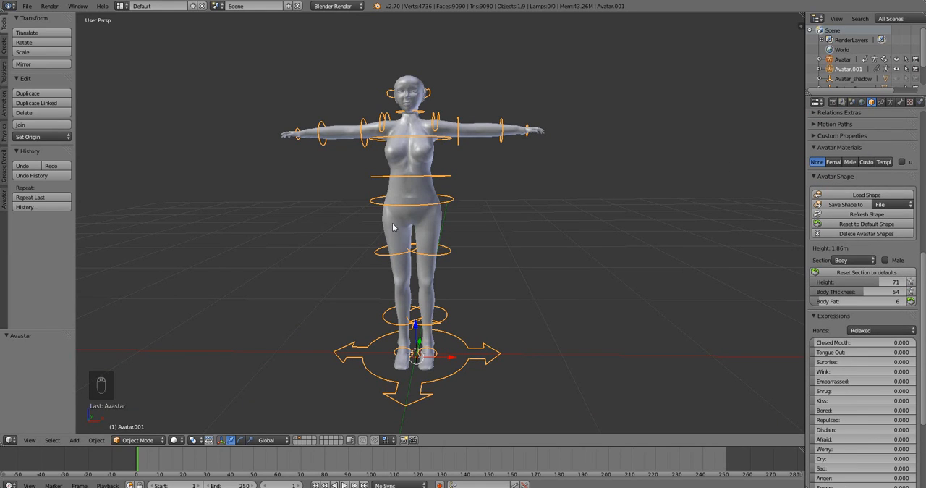
middle_drag(458, 272, 460, 270)
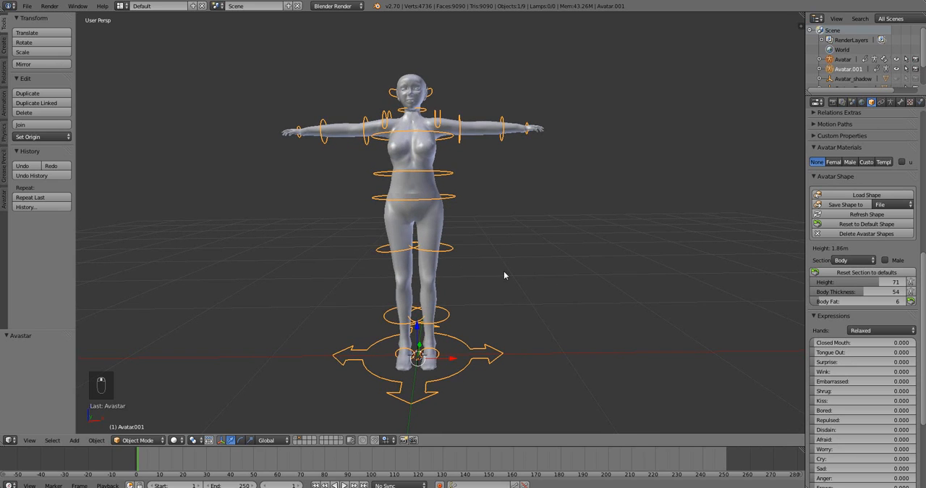
Delete every part of the imported avatar on the second layer.
key(a)
key(a)
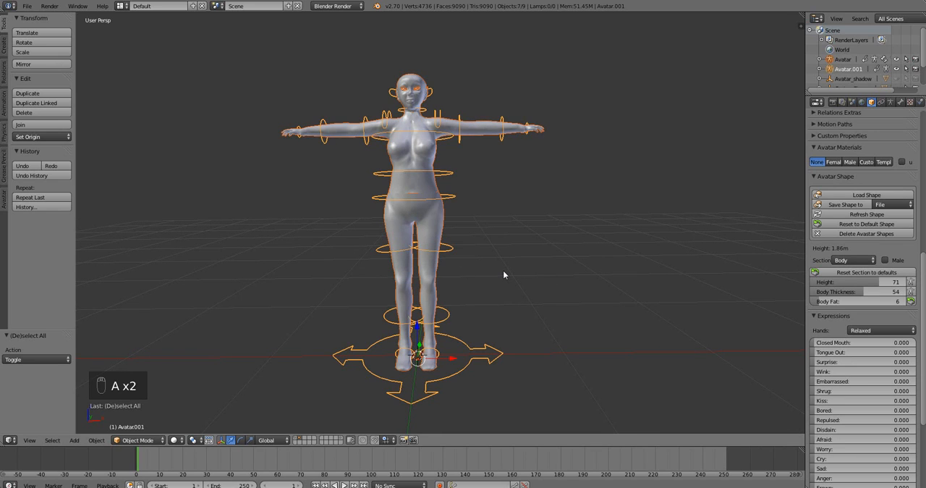
key(Delete)
click(503, 271)
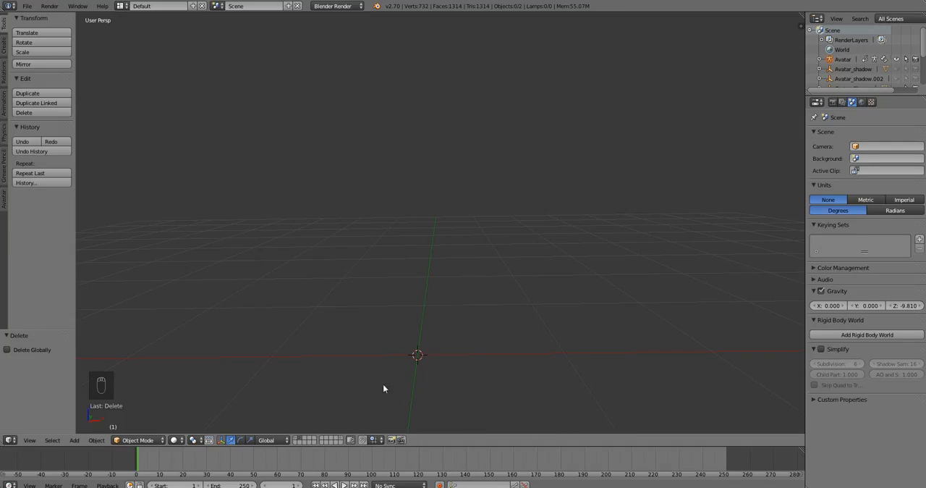
Show the default avatar on the first layer again and select its lower body mesh.
click(296, 439)
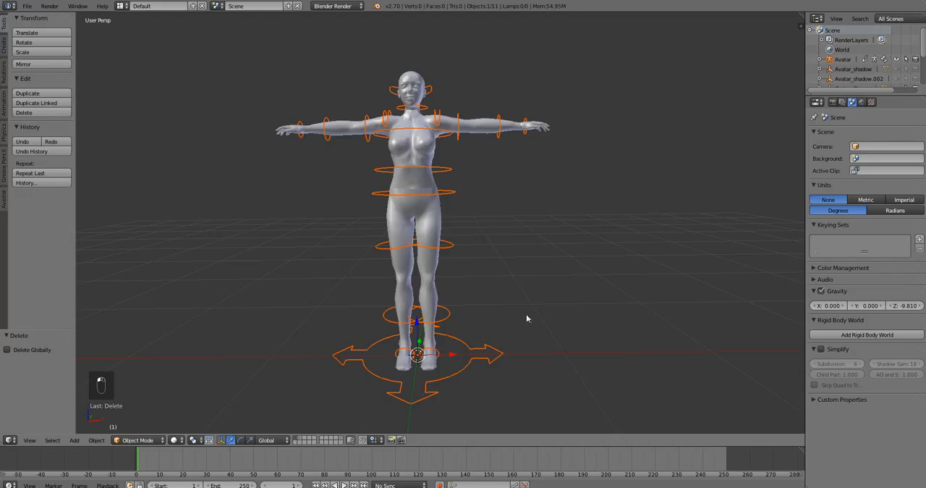
shift+middle_drag(345, 294, 370, 294)
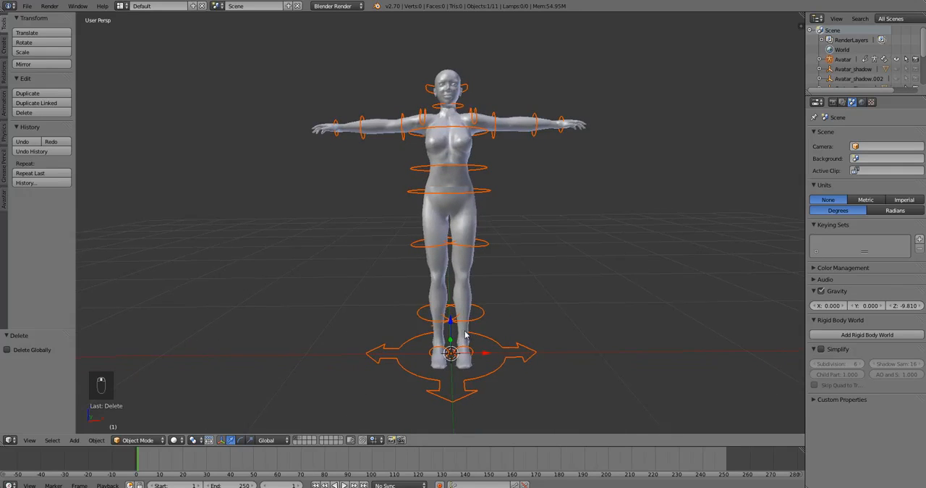
middle_drag(462, 335, 469, 335)
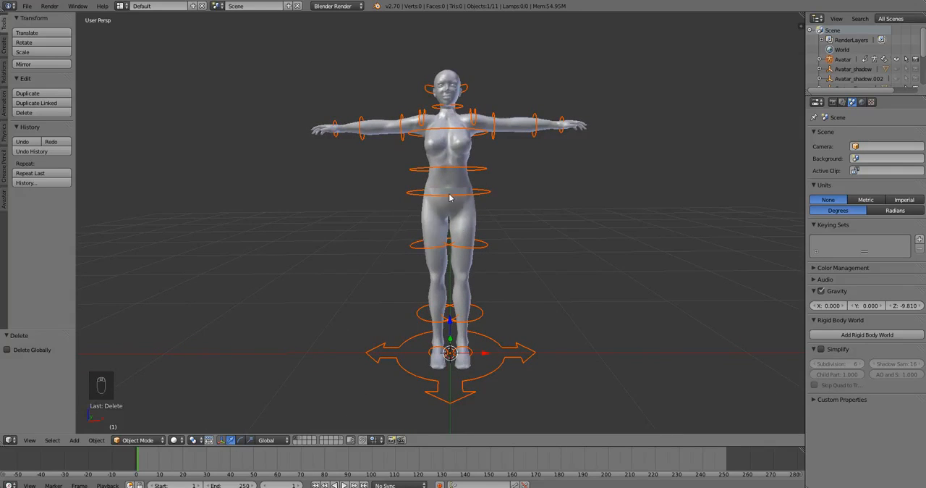
right_click(457, 226)
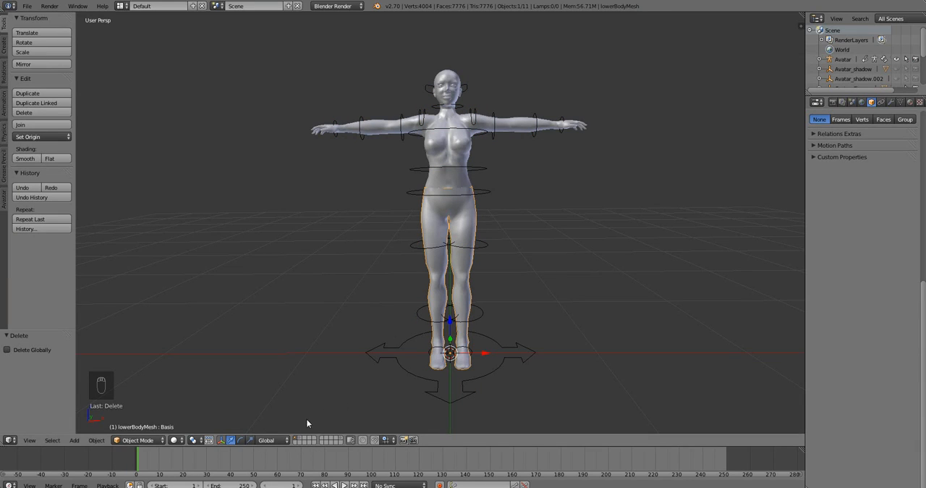
Switch to an empty layer and place the 3D cursor close to the origin.
click(312, 442)
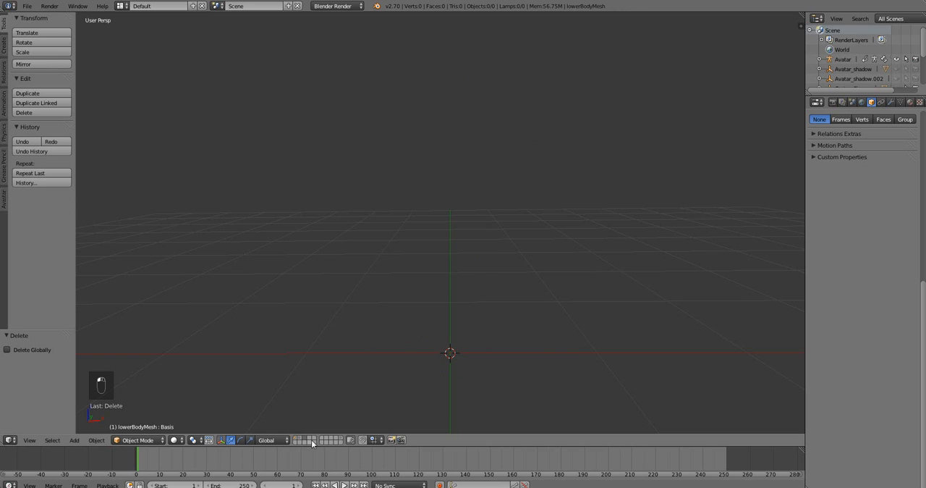
click(453, 349)
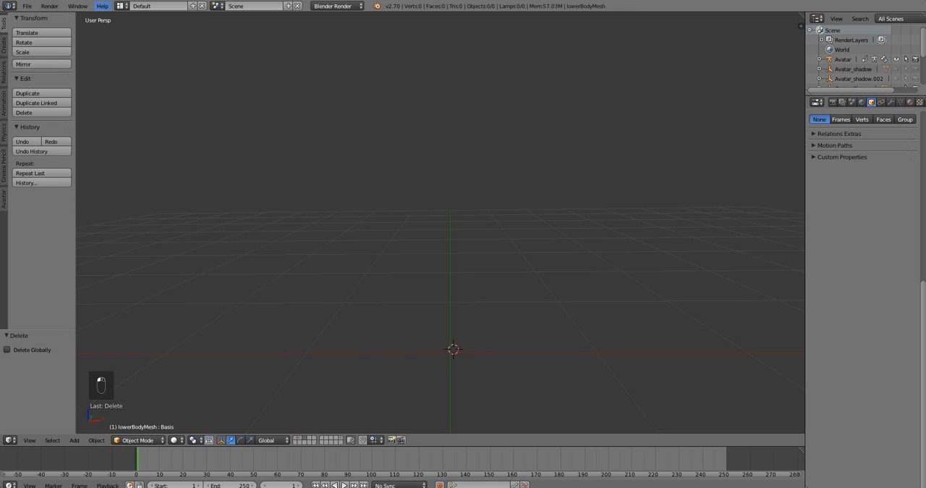
Import the Collada file Fukubottom1.dae from the Desktop folder onto the empty layer.
click(27, 6)
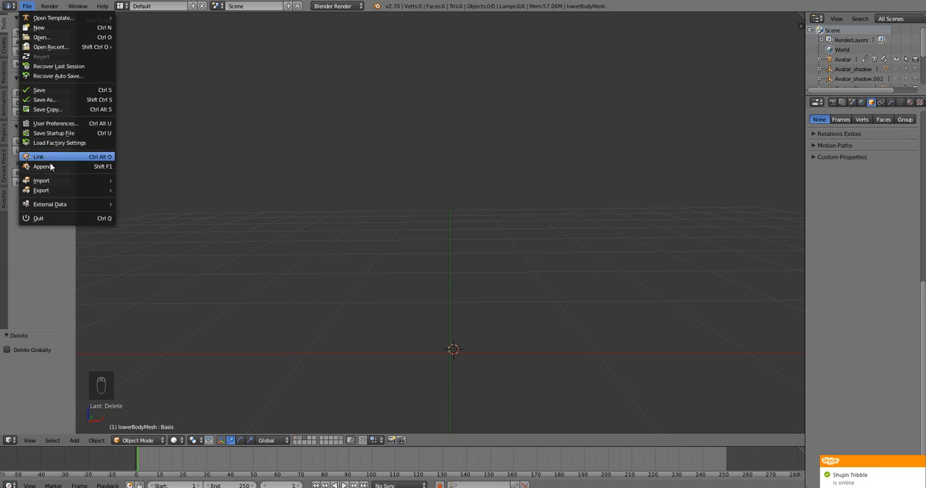
mouse_move(54, 181)
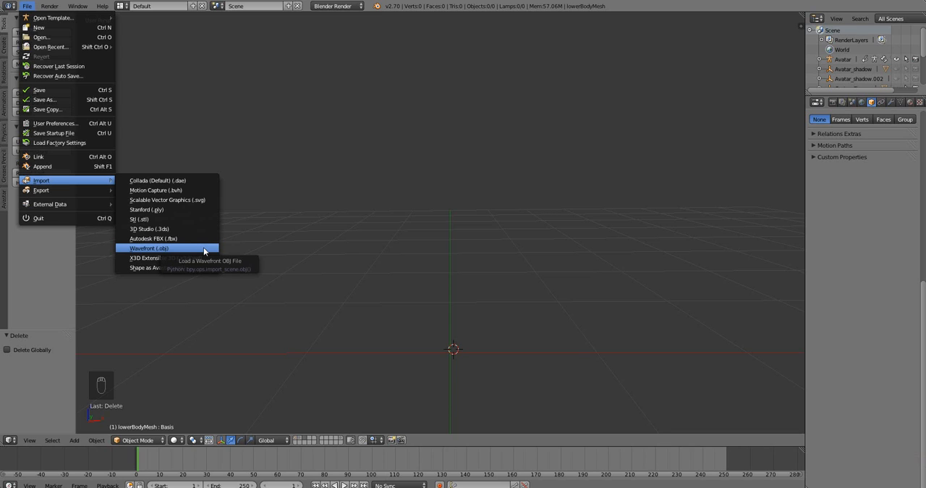
click(199, 184)
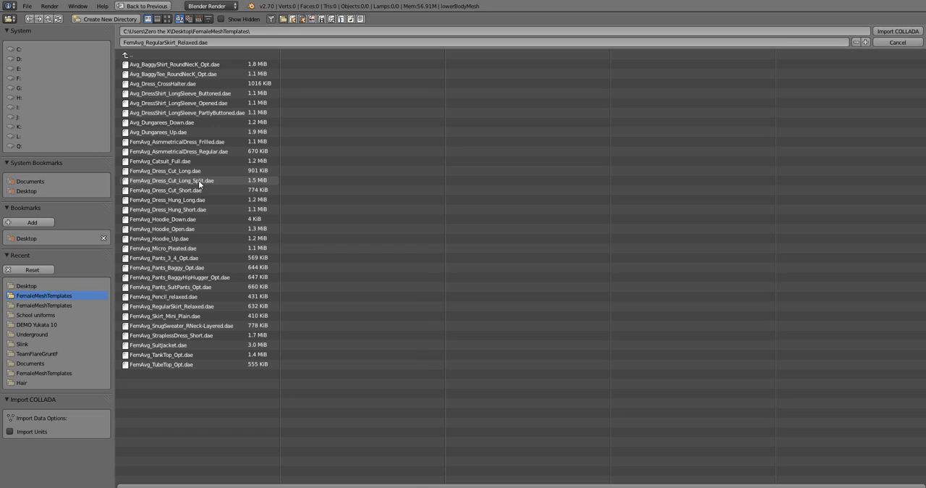
click(26, 191)
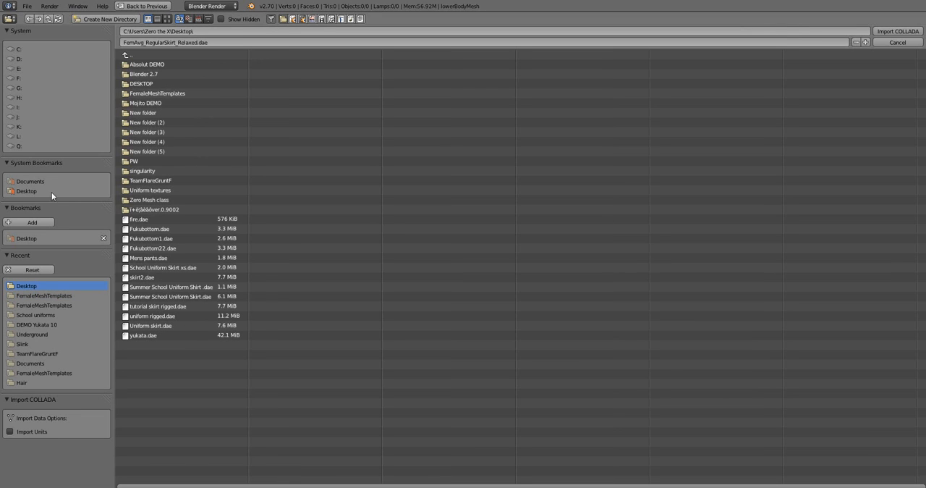
click(176, 240)
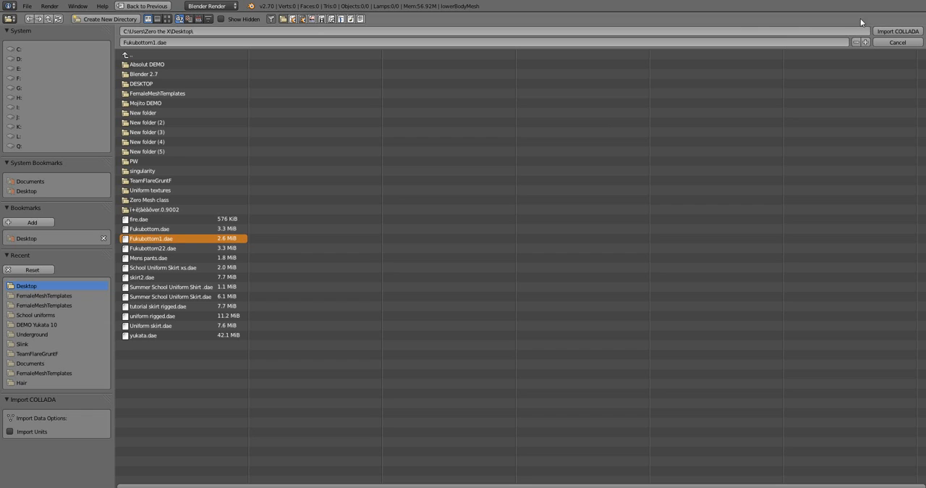
click(897, 31)
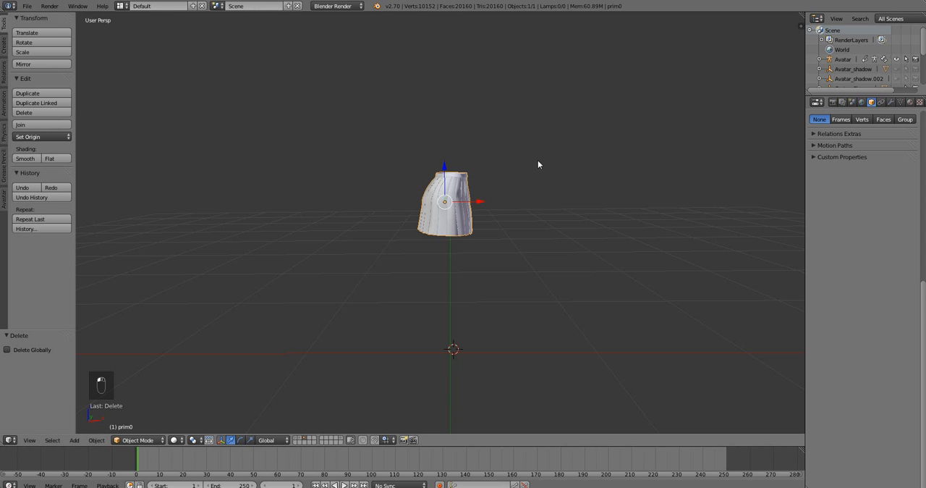
Move the imported skirt freely by about -0.005 in X, -0.061 in Y and -0.014 in Z.
middle_drag(538, 164, 416, 200)
scroll(390, 196, up, 3)
middle_drag(505, 199, 490, 166)
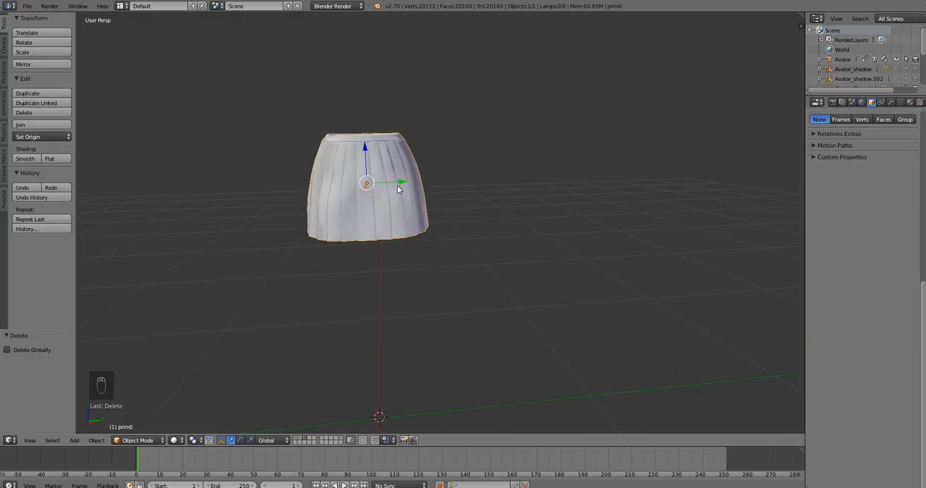
key(g)
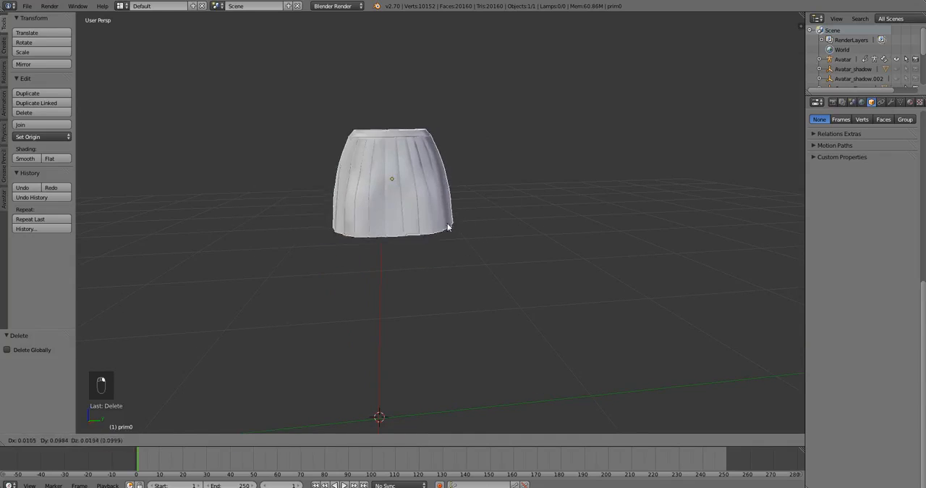
click(432, 230)
middle_drag(344, 224, 351, 217)
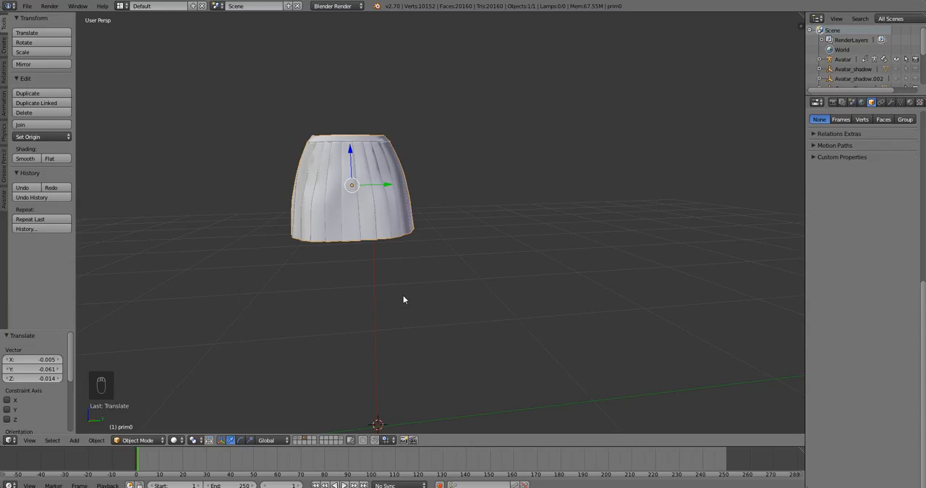
Show the avatar's first layer together with the skirt's layer and check the skirt's placement from several angles.
shift+click(295, 440)
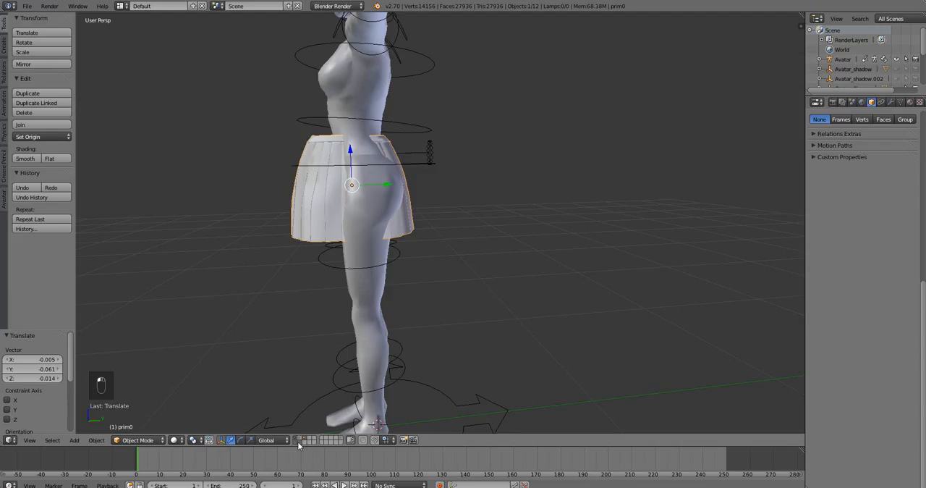
middle_drag(350, 347, 403, 336)
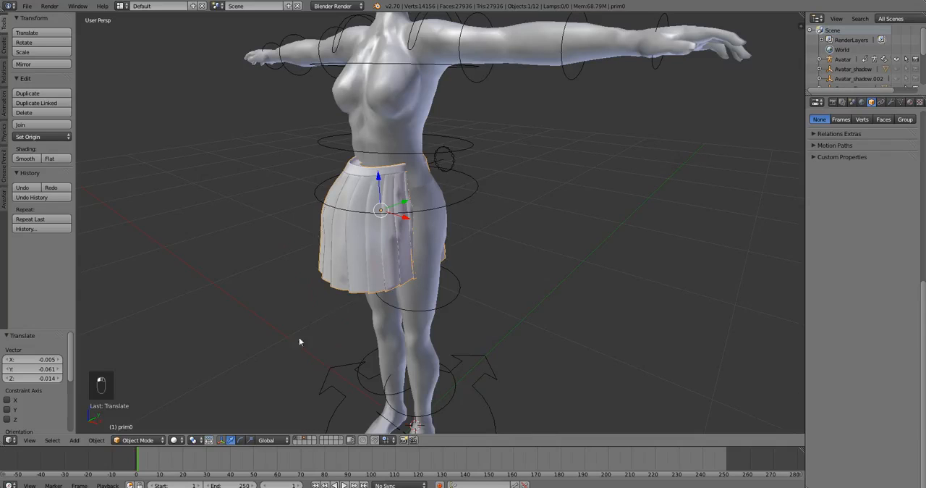
middle_drag(414, 311, 470, 262)
scroll(465, 268, down, 3)
shift+middle_drag(478, 193, 458, 212)
scroll(452, 224, up, 1)
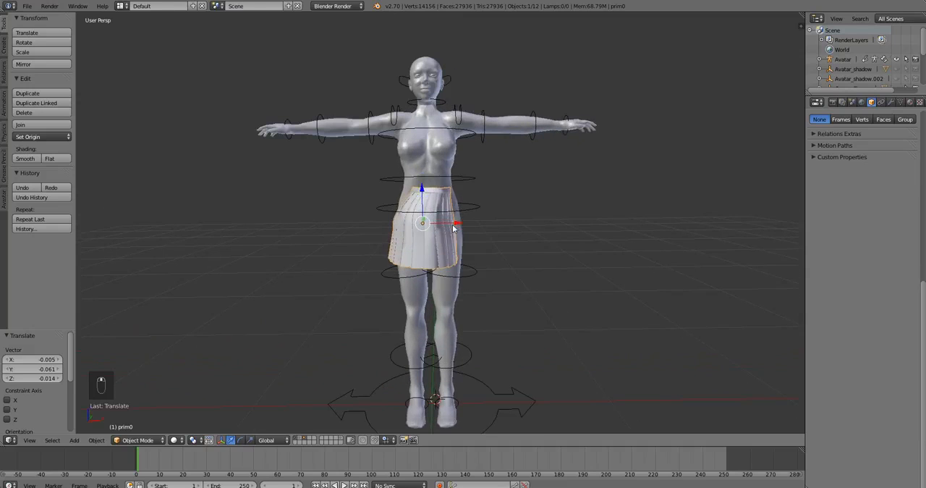
Try a free rotation on the skirt and undo it.
right_click(438, 249)
right_click(438, 248)
right_click(456, 255)
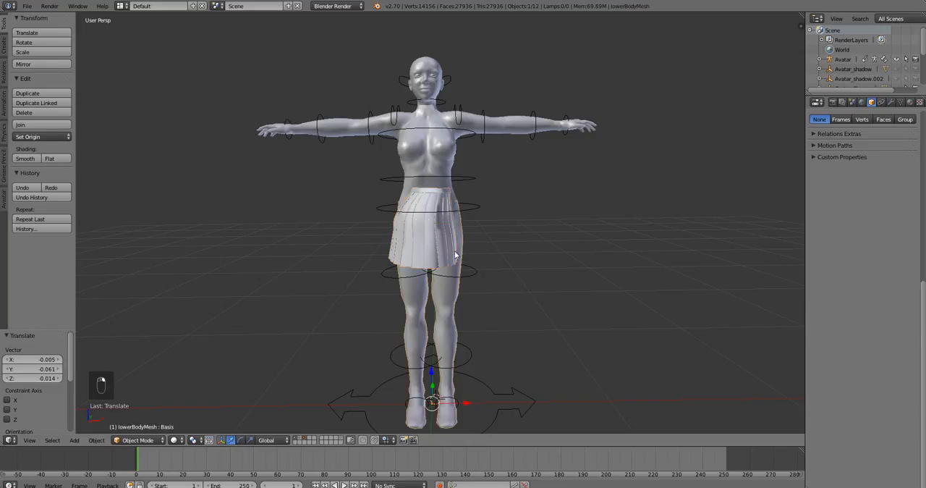
right_click(416, 241)
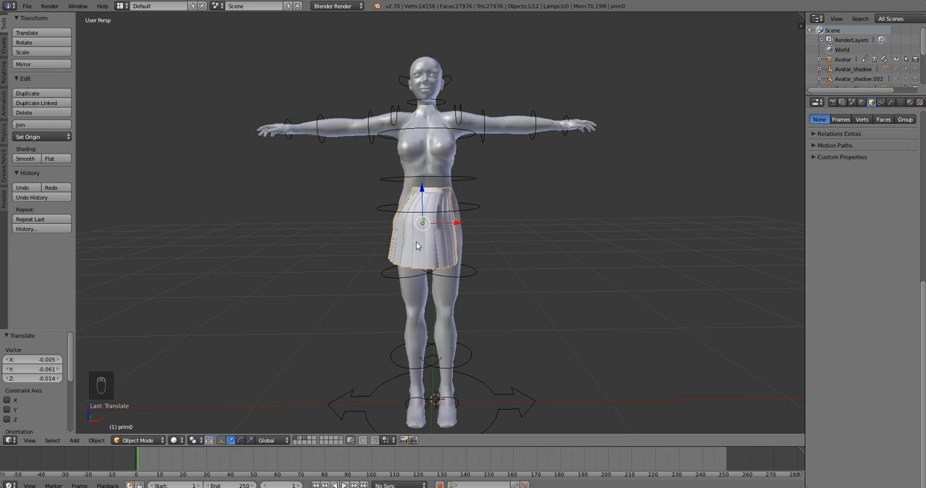
key(r)
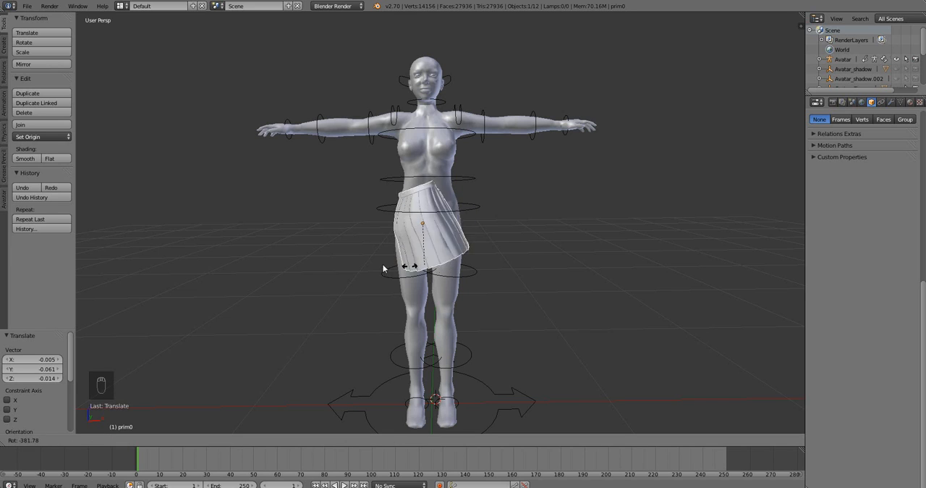
click(435, 277)
key(ctrl+z)
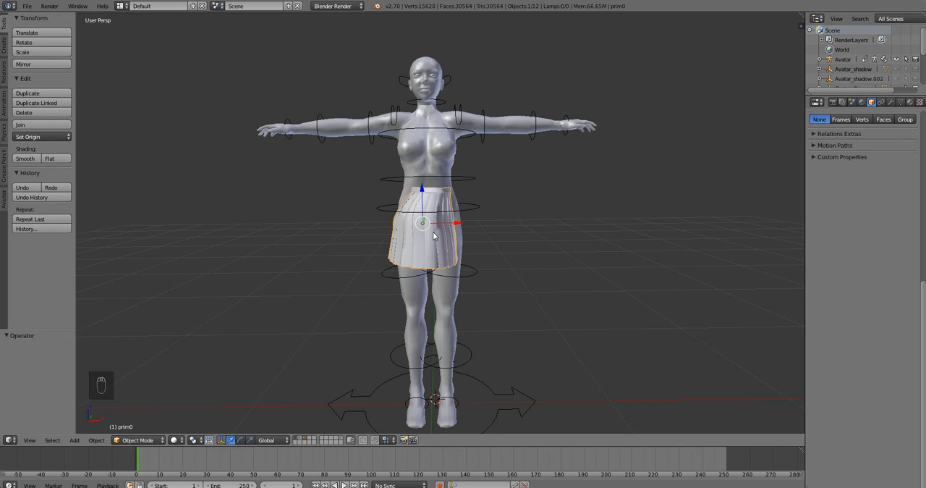
Try rotating the skirt about the global Z, X and Y axes in turn, by about -115°, 66° and -1519°.
key(r)
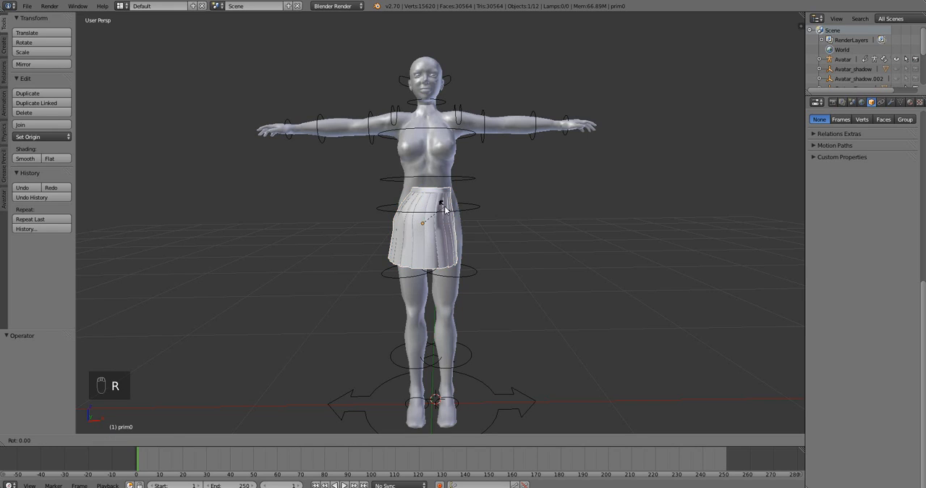
key(r)
key(z)
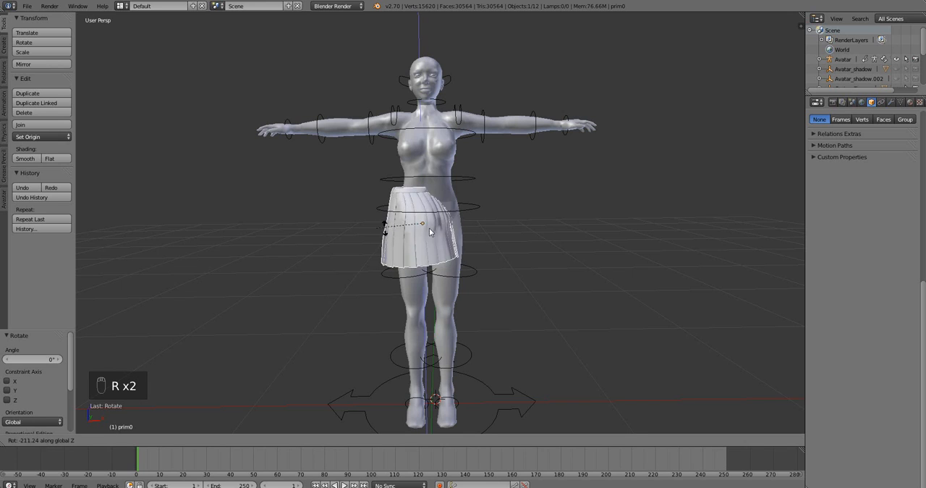
click(446, 241)
key(r)
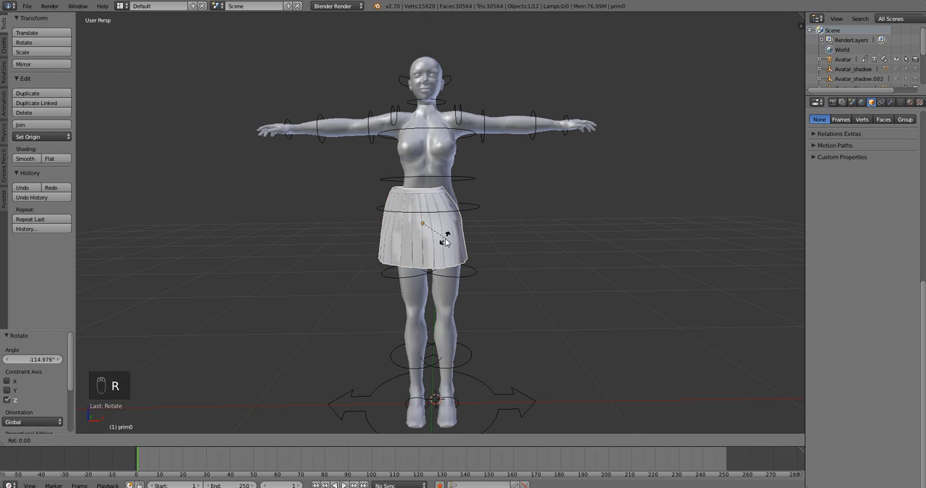
key(x)
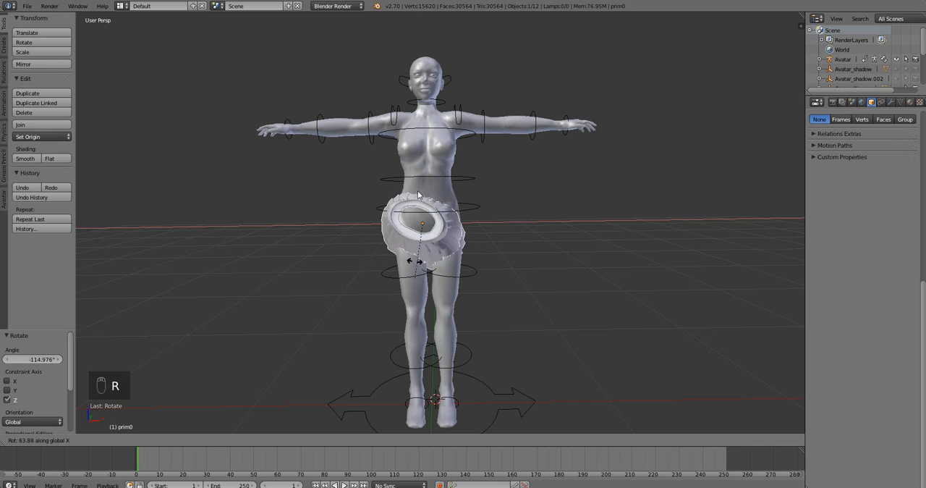
click(416, 266)
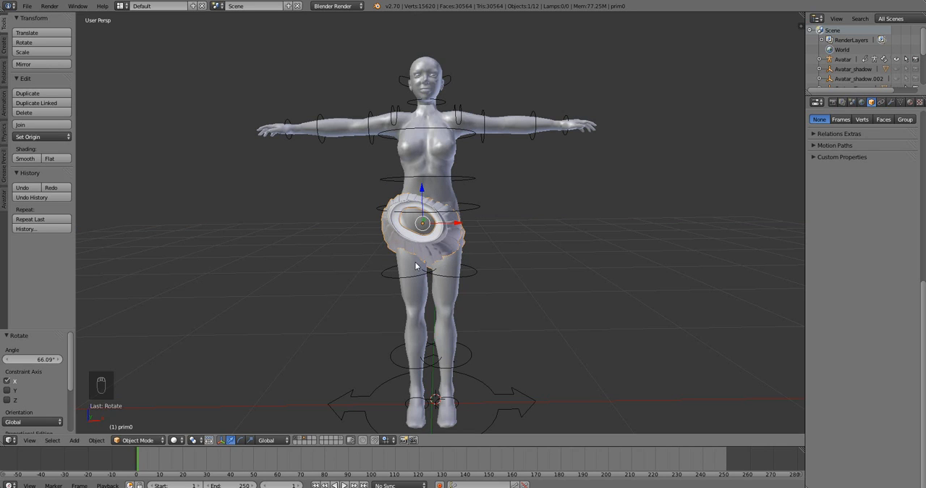
key(r)
key(y)
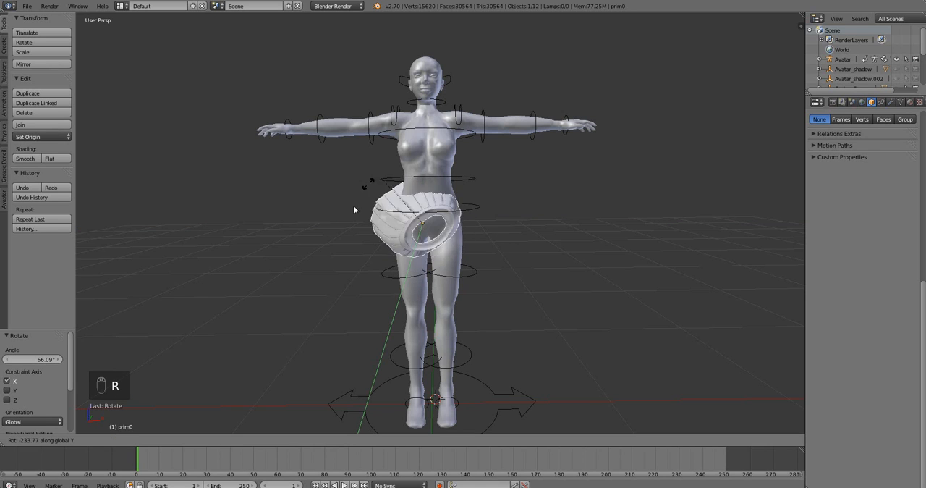
click(444, 233)
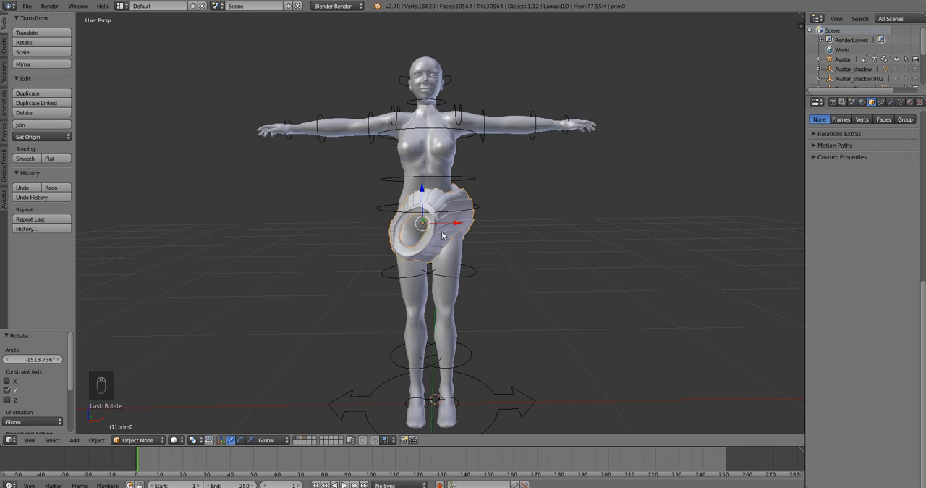
Try a trackball rotation on the skirt, cancel it, and clear the skirt's rotation.
key(r)
key(r)
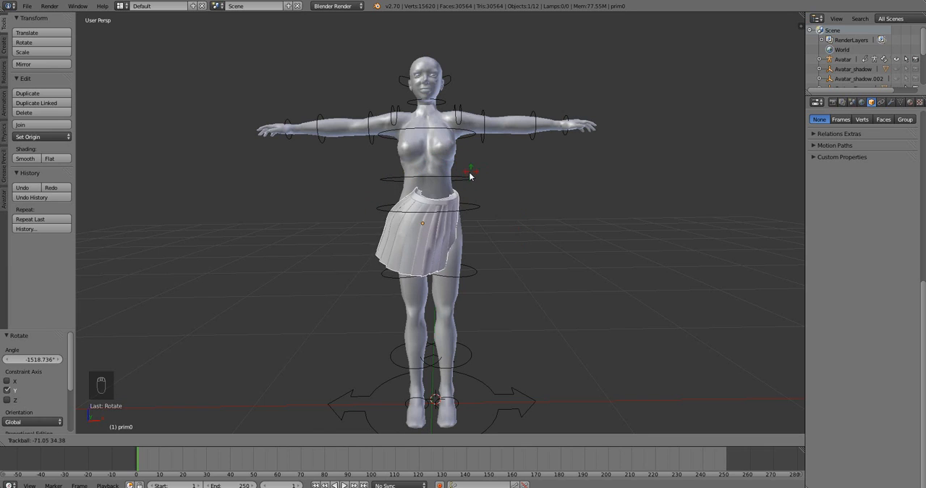
key(Escape)
key(alt+r)
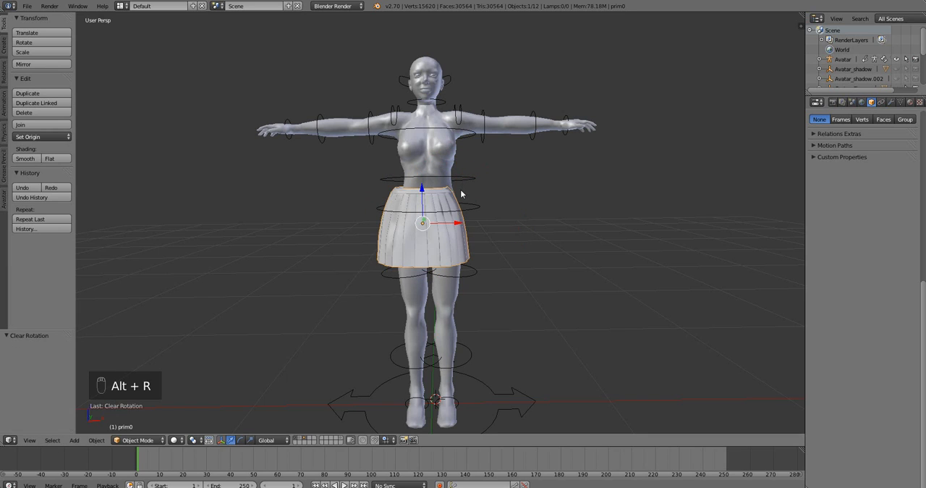
Try a trackball rotation of the skirt by exactly 90°.
key(r)
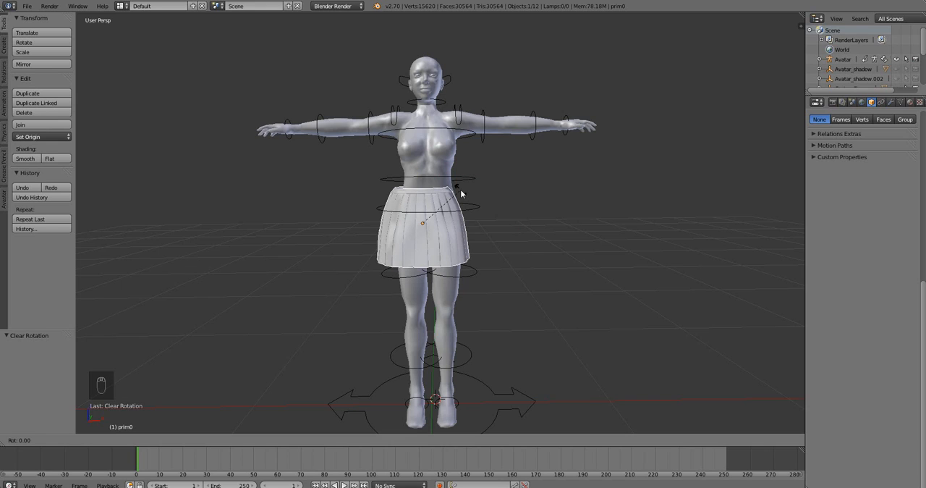
text(r)
text(90)
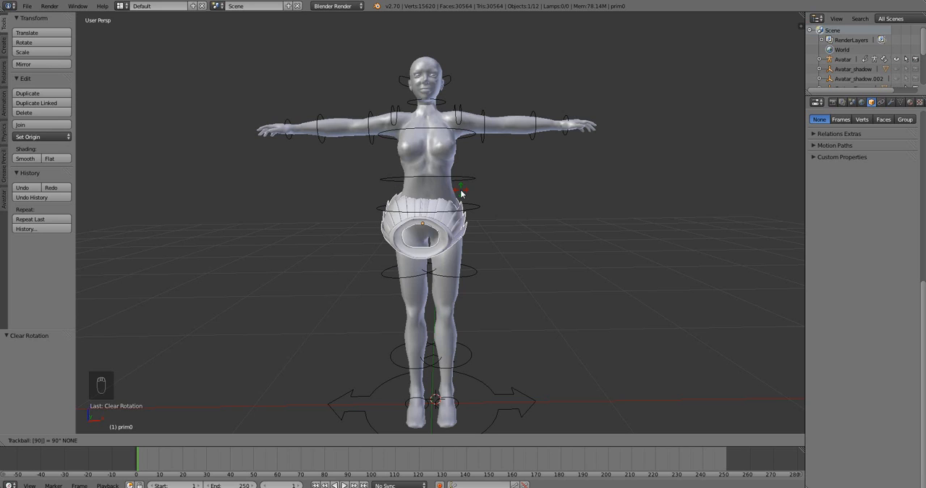
key(Return)
Return to the layers with the avatar and undo the skirt's 90° trackball rotation.
key(ctrl+a)
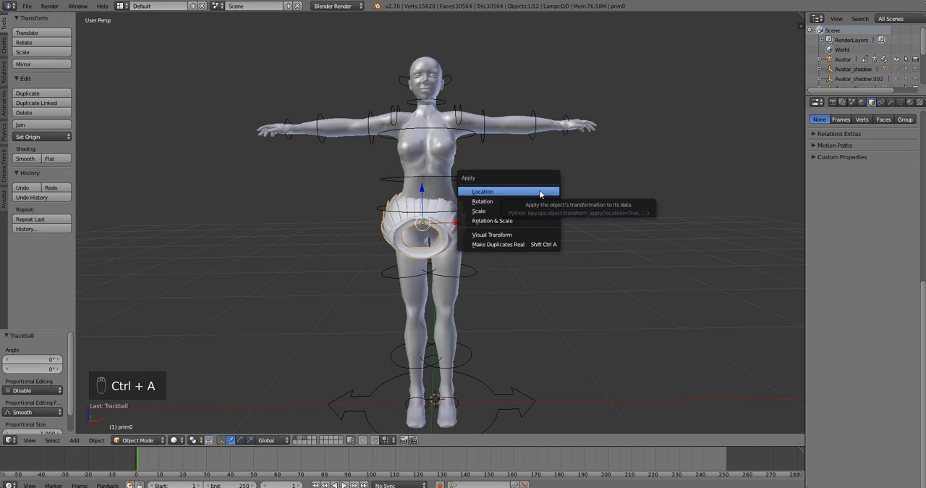
key(9)
key(0)
key(ctrl+z)
key(ctrl+z)
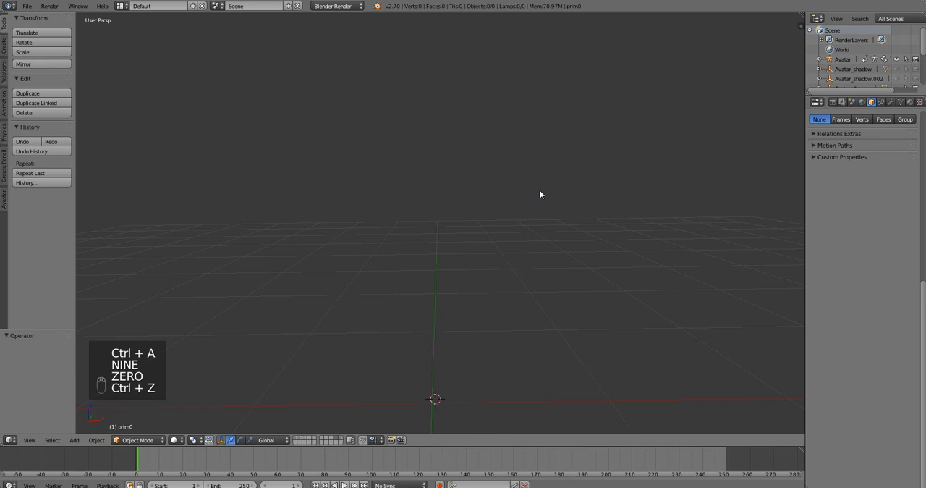
right_click(451, 234)
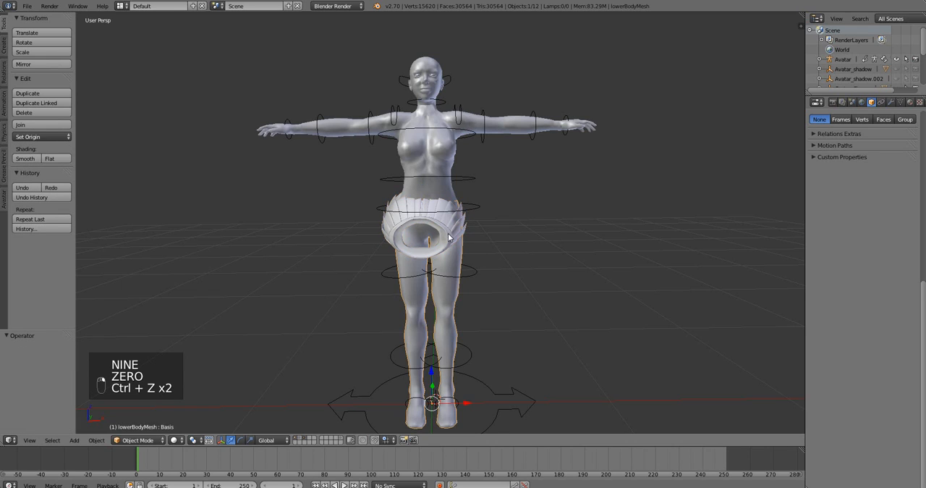
key(ctrl+z)
key(ctrl+z)
key(ctrl+z)
key(ctrl+z)
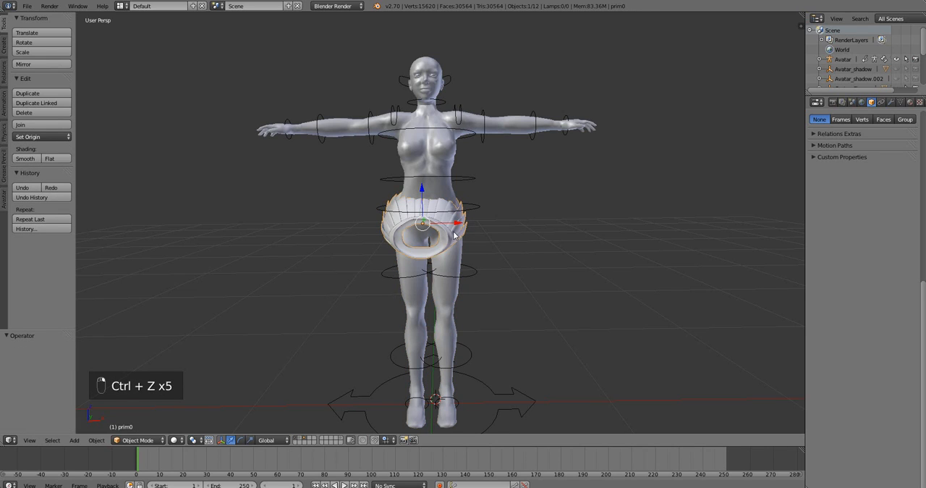
Move the skirt about 0.020 along the X axis and check its fit on the avatar from the side.
drag(457, 223, 474, 233)
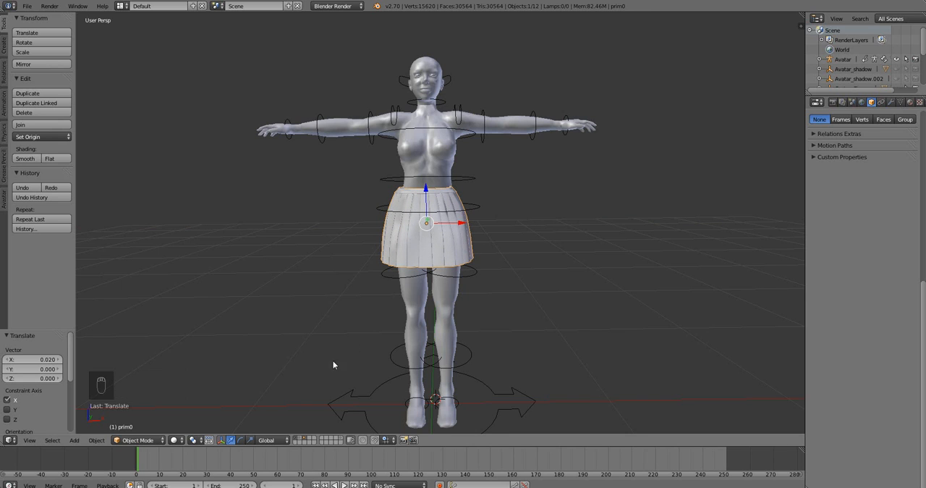
scroll(381, 325, up, 4)
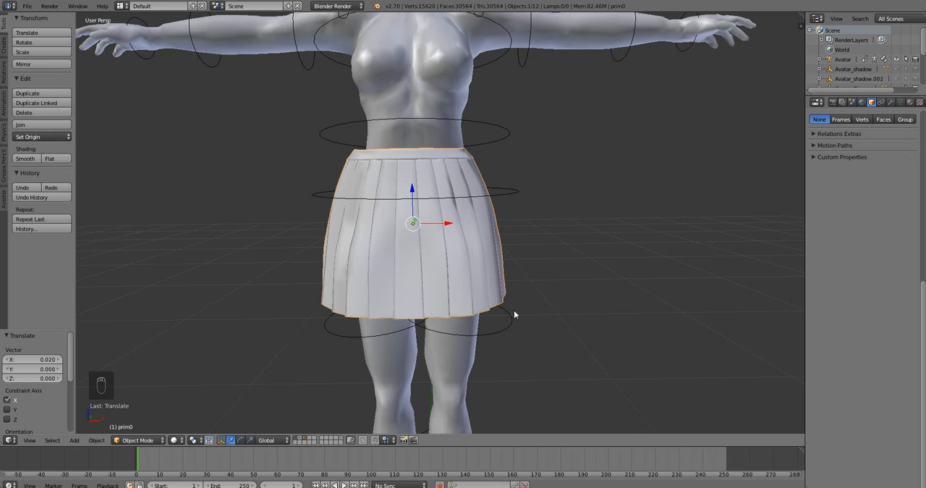
middle_drag(514, 314, 418, 329)
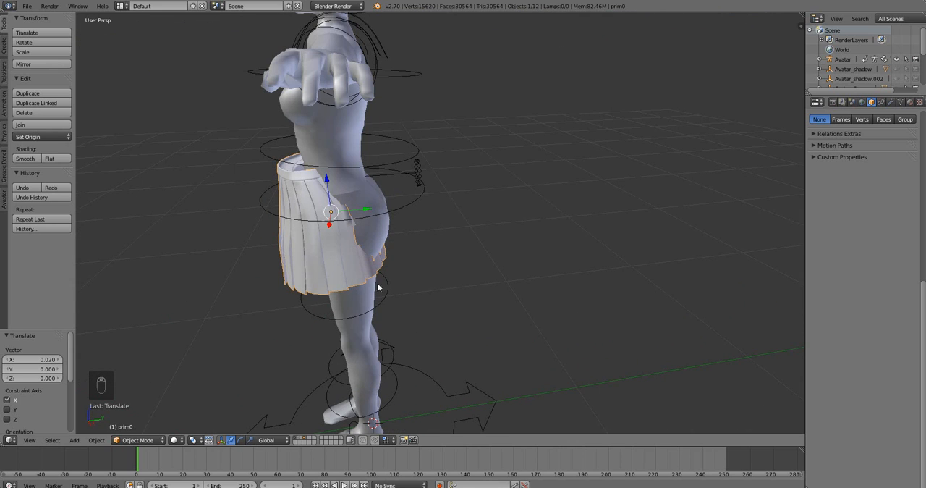
middle_drag(377, 287, 342, 289)
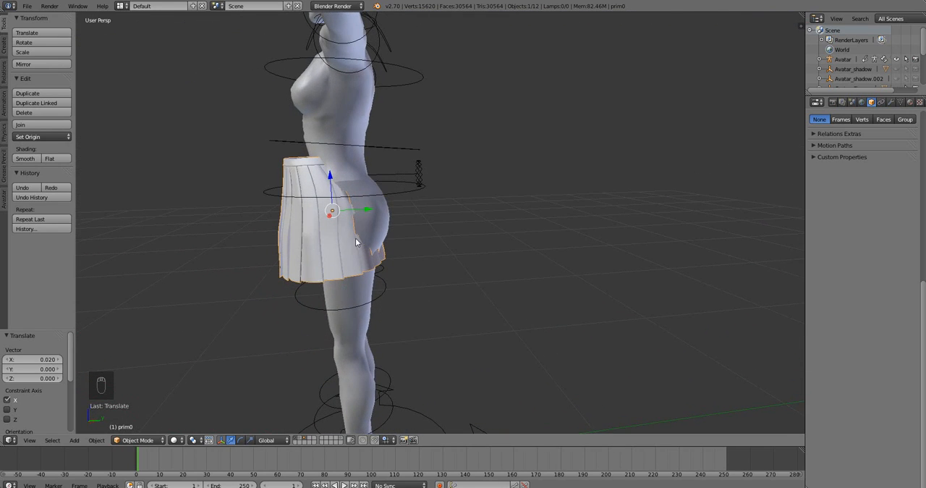
Move the skirt back about 0.074 along the Y axis and lower it about 0.061 along Z.
key(g)
key(y)
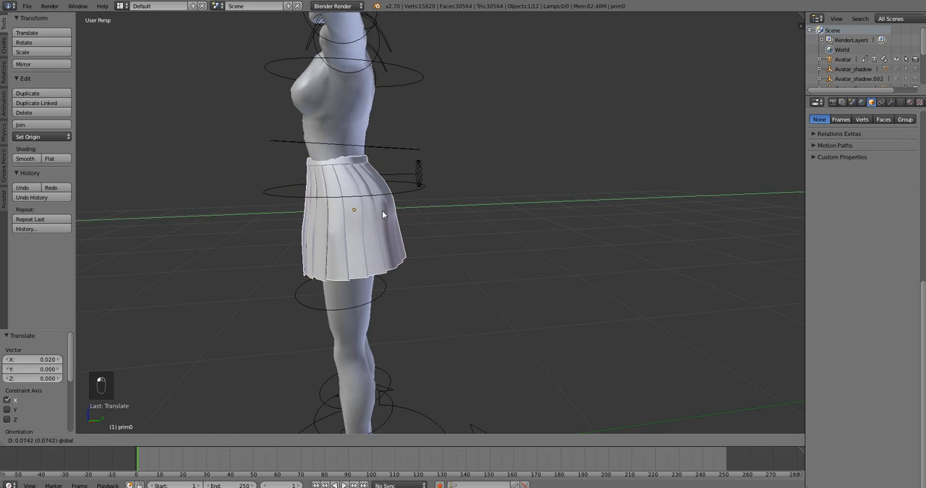
click(382, 210)
key(g)
key(z)
click(346, 239)
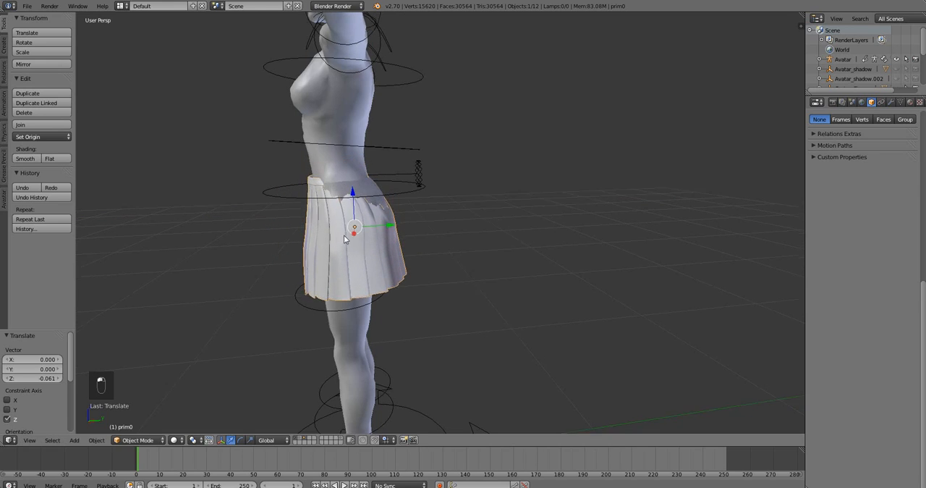
Centre the skirt from the front by moving it about 0.007 along X and raising it about 0.01 along Z.
middle_drag(345, 239, 438, 243)
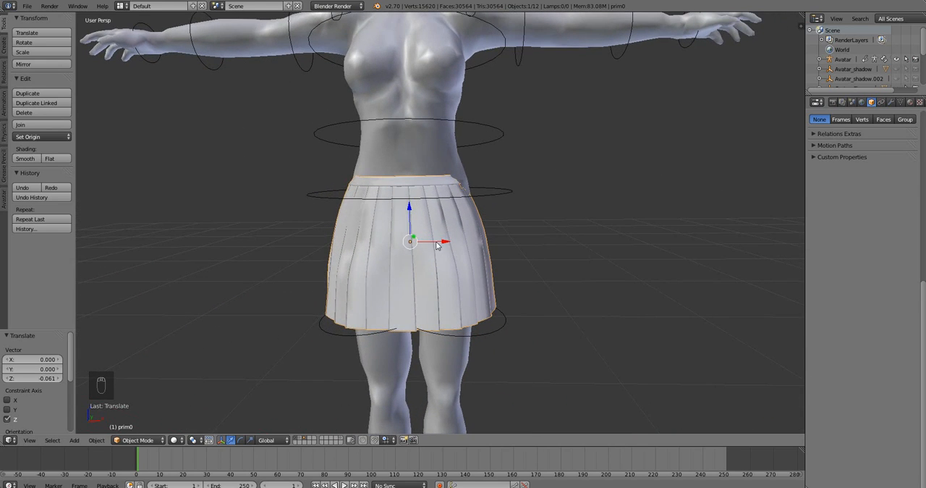
key(g)
key(x)
click(440, 241)
key(g)
key(z)
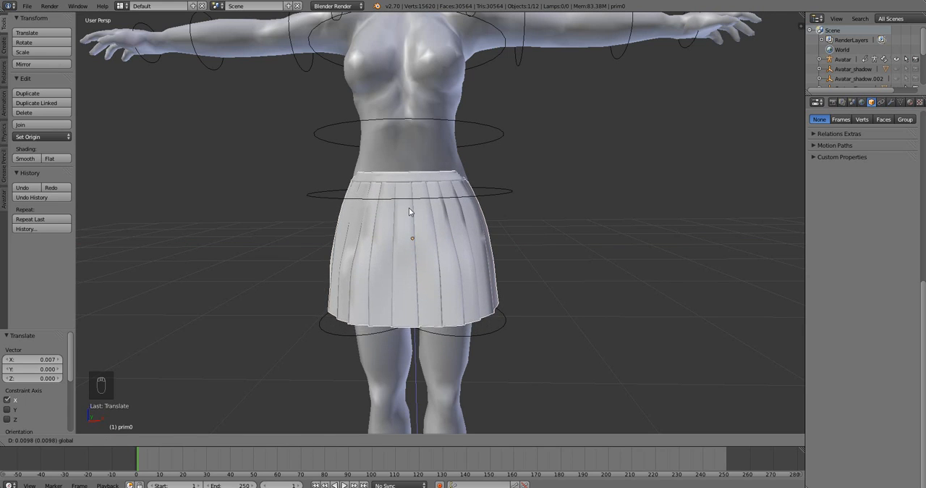
click(409, 207)
Move the skirt about 0.009 along the Y axis and check its fit at the back of the avatar.
middle_drag(409, 208, 471, 214)
key(g)
key(y)
click(387, 216)
middle_drag(408, 260, 420, 225)
scroll(420, 225, up, 3)
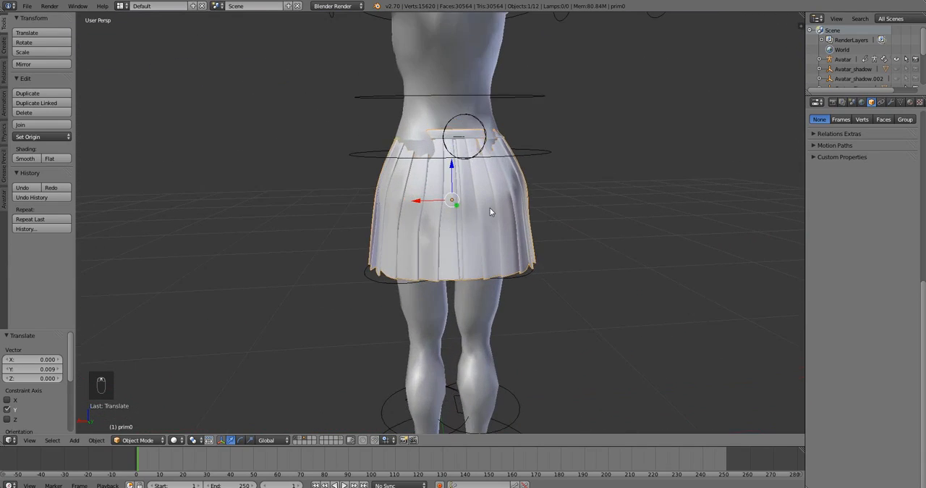
Shift the skirt about 0.001 along the X axis to centre it on the hips.
middle_drag(490, 208, 621, 265)
scroll(619, 266, down, 4)
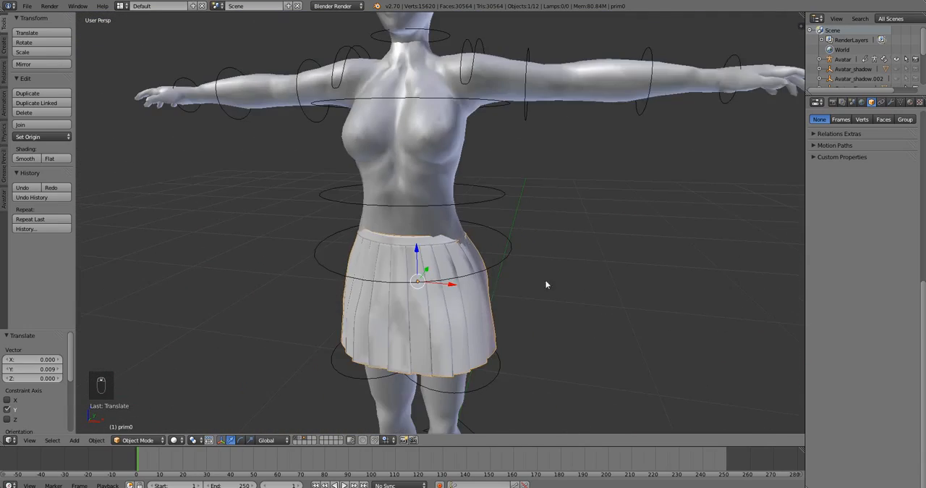
middle_drag(522, 285, 535, 266)
drag(476, 275, 469, 269)
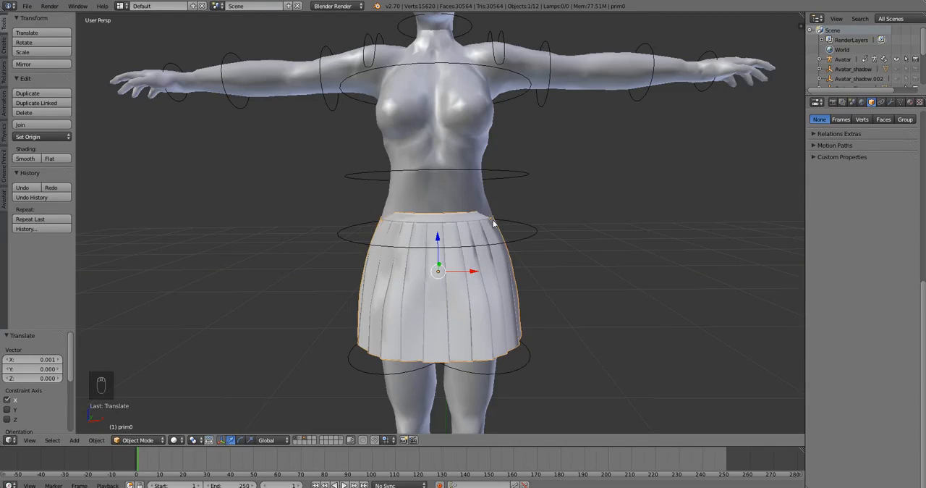
Use the scale manipulator to widen the skirt by a factor of about 1.127 along the X axis.
click(251, 441)
drag(475, 271, 476, 270)
middle_drag(477, 270, 404, 259)
Try scaling the skirt along the Y axis and undo it.
key(s)
key(y)
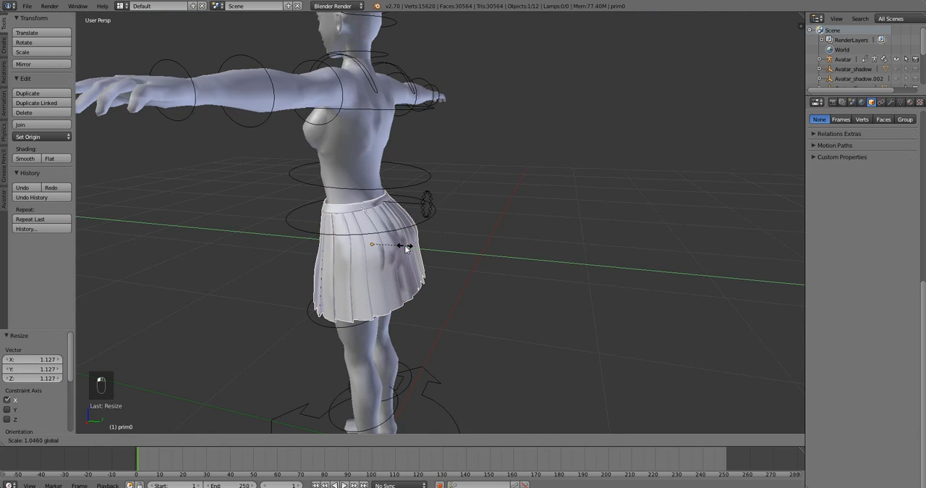
key(ctrl+z)
middle_drag(327, 229, 553, 237)
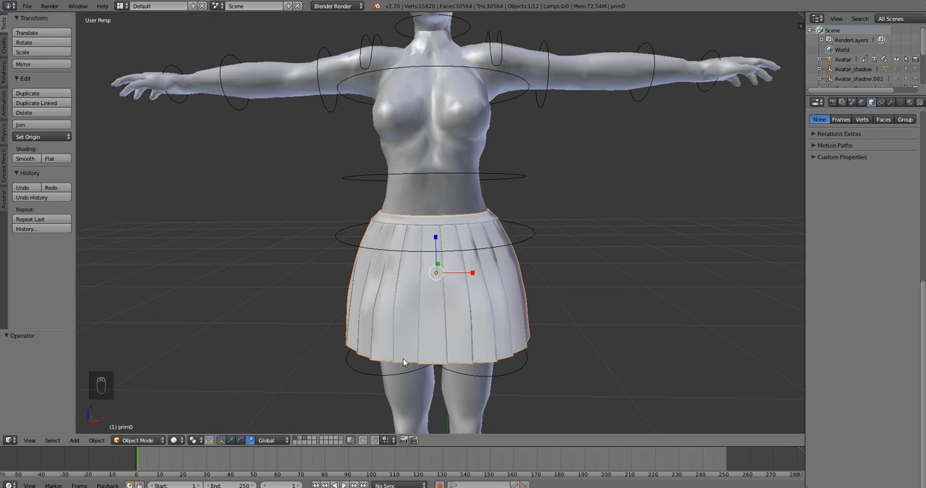
Put the skirt into Sculpt Mode and choose the Grab brush with a radius of 152 px.
click(153, 440)
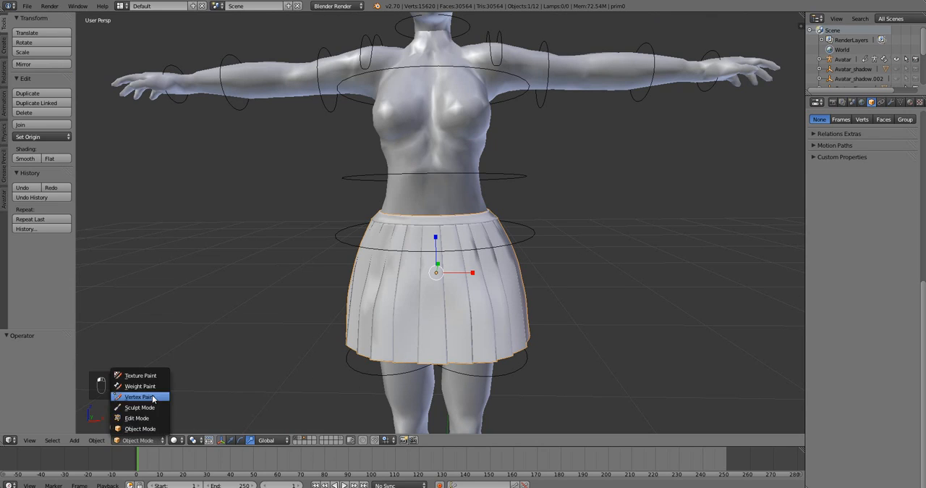
click(147, 408)
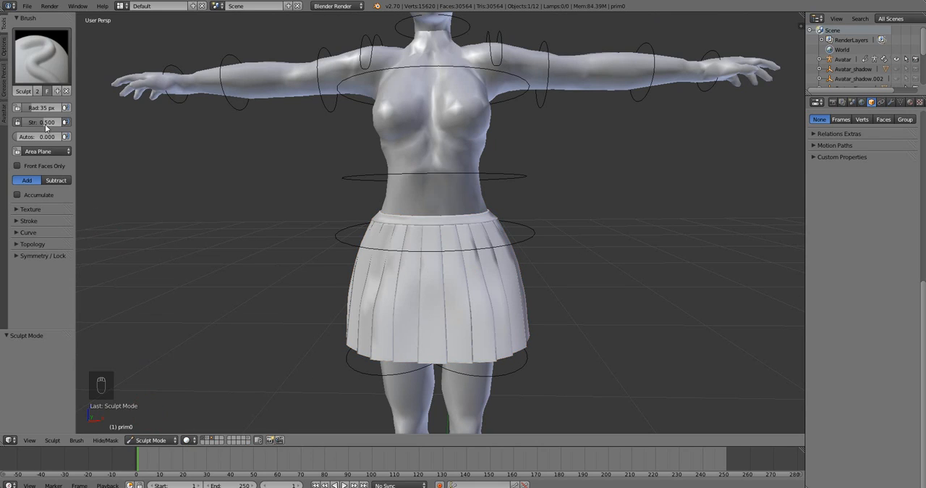
click(28, 70)
click(306, 112)
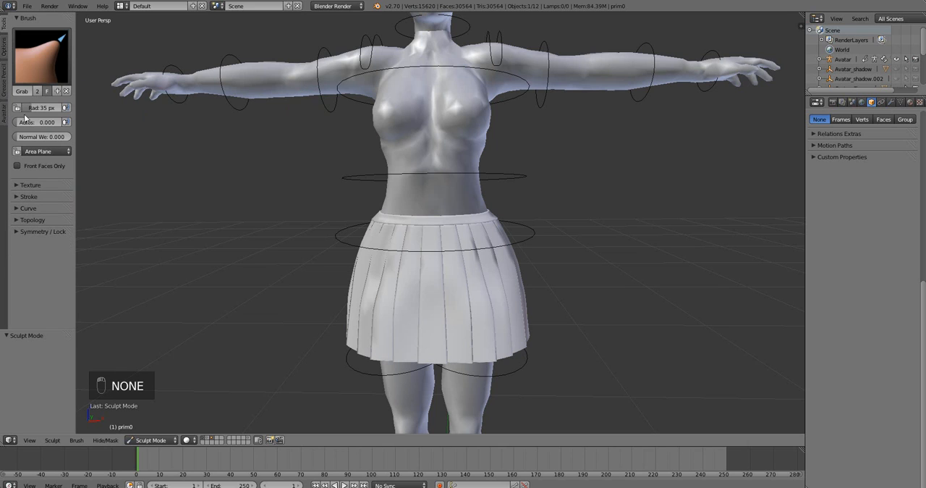
drag(41, 108, 101, 107)
Try Grab brush strokes on the side and back of the skirt, undoing each one.
middle_drag(291, 175, 476, 221)
drag(476, 221, 544, 203)
key(ctrl+z)
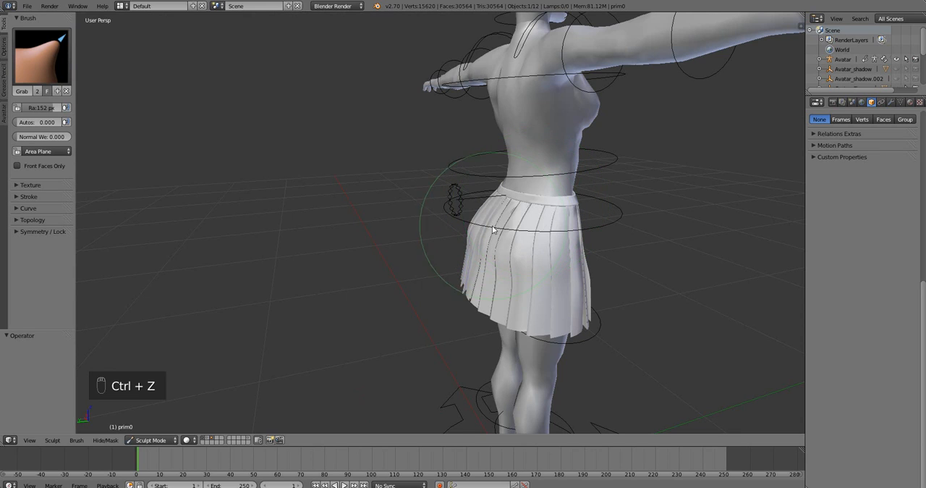
key(ctrl+z)
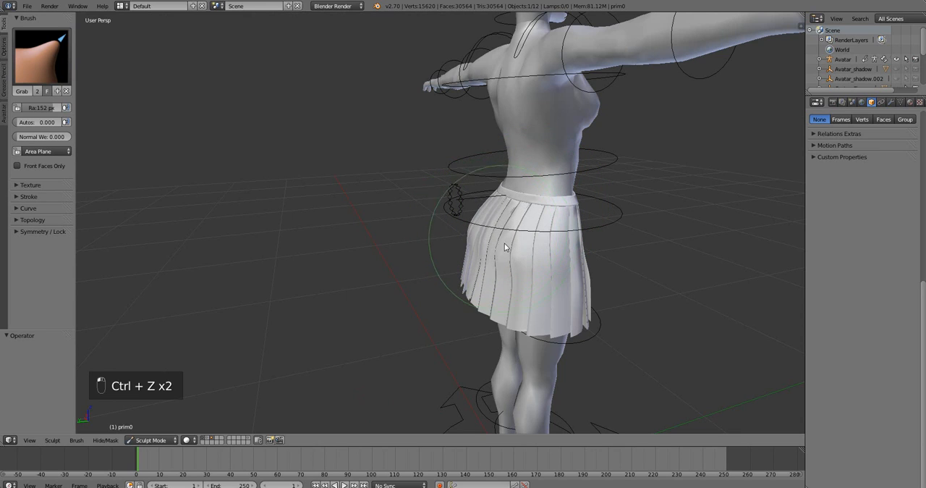
mouse_move(483, 234)
middle_down()
mouse_move(492, 238)
mouse_move(478, 225)
mouse_move(496, 238)
middle_up()
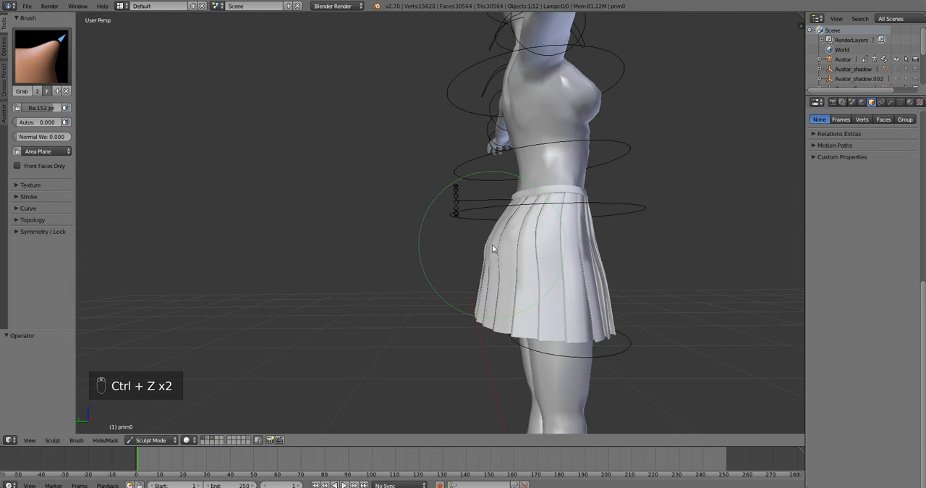
key(ctrl+z)
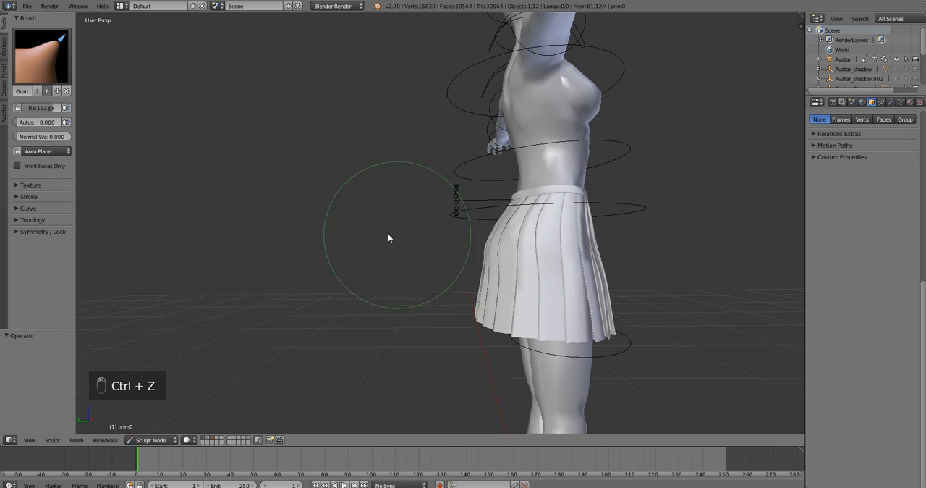
drag(496, 253, 436, 244)
key(ctrl+z)
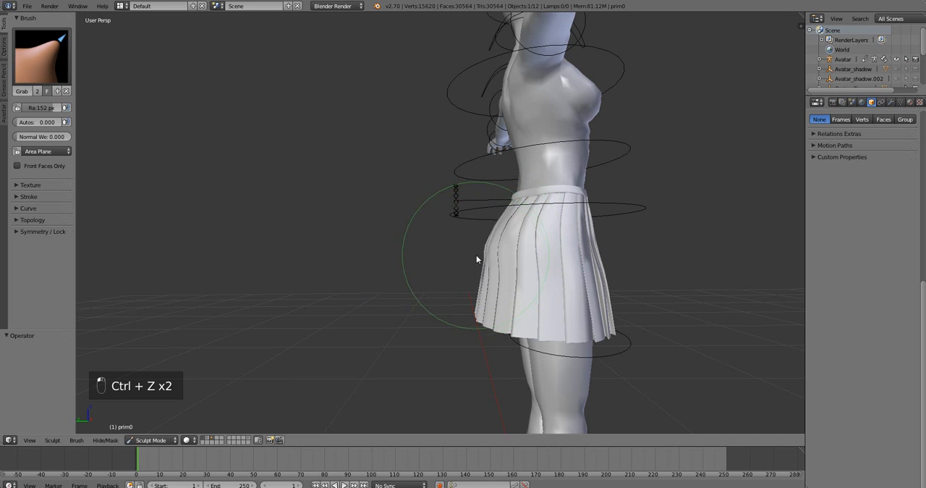
Try a Grab brush stroke on the skirt from the front and undo the sculpt strokes.
middle_drag(478, 258, 784, 272)
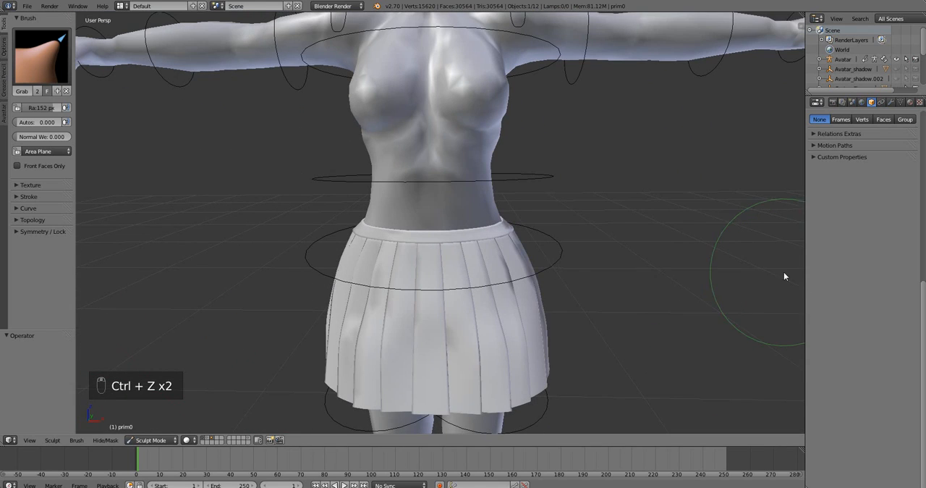
middle_drag(531, 257, 485, 247)
scroll(539, 271, down, 4)
scroll(528, 249, down, 2)
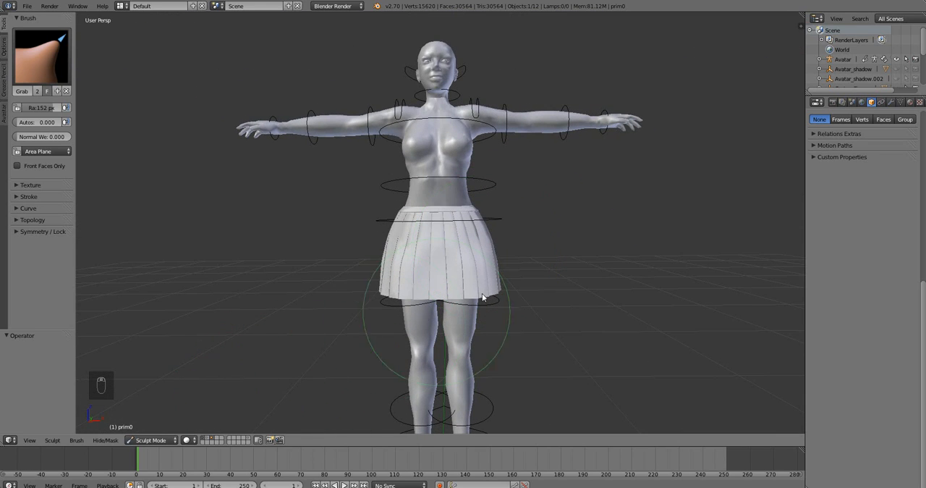
key(ctrl+z)
key(ctrl+z)
key(ctrl+z)
key(ctrl+z)
key(ctrl+z)
key(ctrl+z)
key(ctrl+z)
key(ctrl+z)
key(ctrl+z)
key(ctrl+z)
key(ctrl+z)
key(ctrl+z)
key(ctrl+z)
key(ctrl+z)
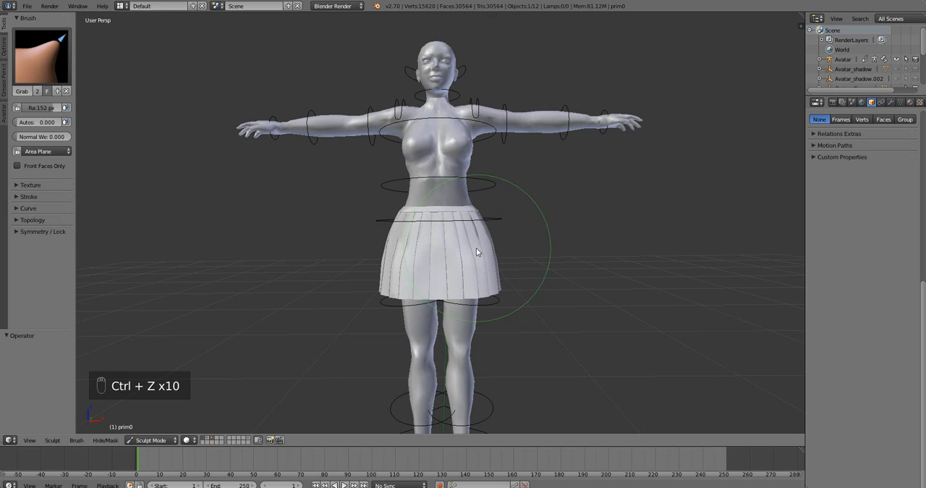
Return the skirt to Object Mode and scale it by about 0.886 along the X axis.
click(151, 440)
click(156, 427)
key(ctrl+z)
key(ctrl+z)
key(ctrl+z)
key(ctrl+z)
key(ctrl+z)
key(ctrl+z)
key(ctrl+z)
click(150, 440)
click(156, 428)
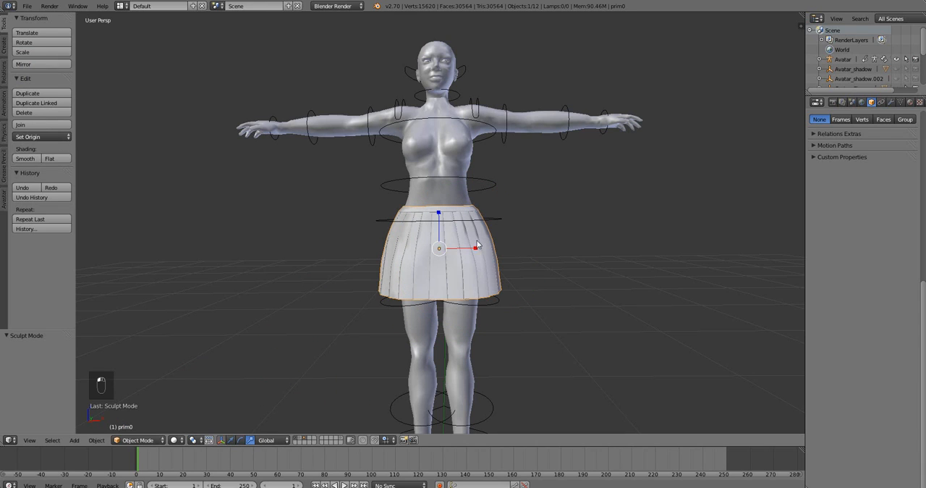
drag(475, 251, 469, 248)
scroll(467, 247, up, 4)
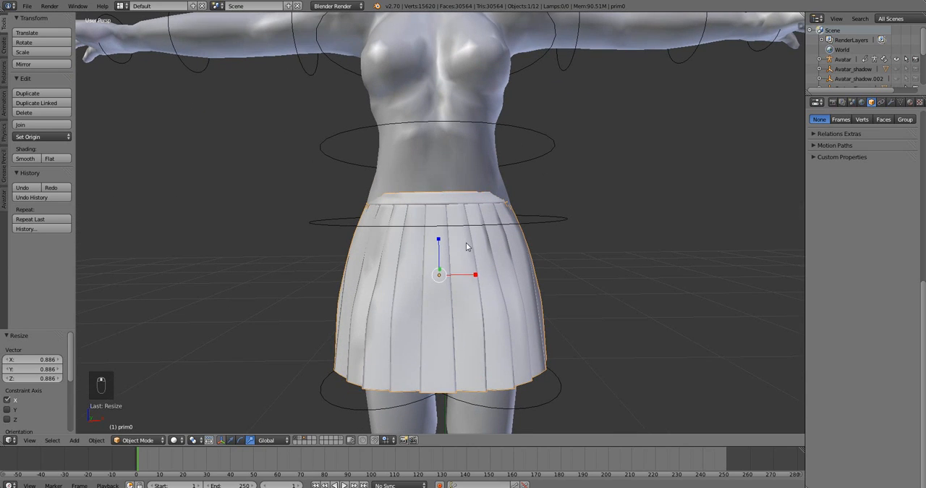
Put the skirt back into Sculpt Mode and pull both front ends of the waistband outward with the Grab brush.
click(152, 441)
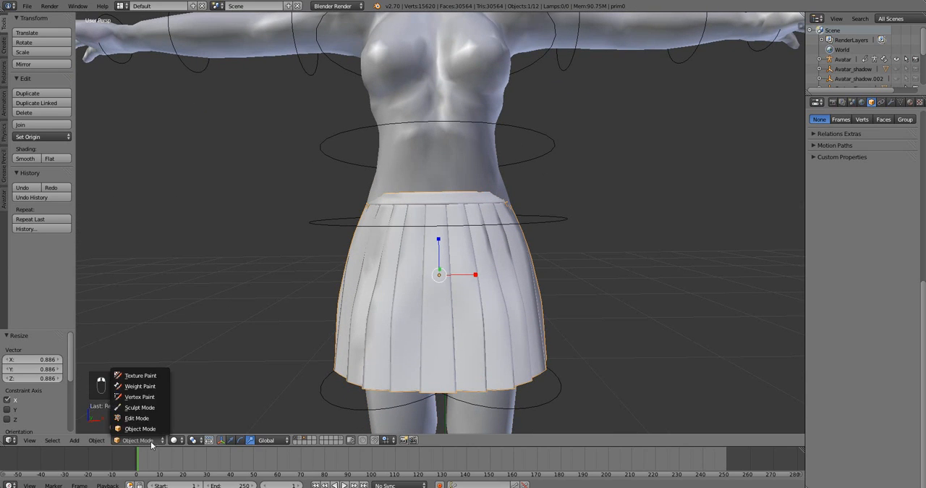
click(139, 407)
middle_drag(523, 249, 490, 259)
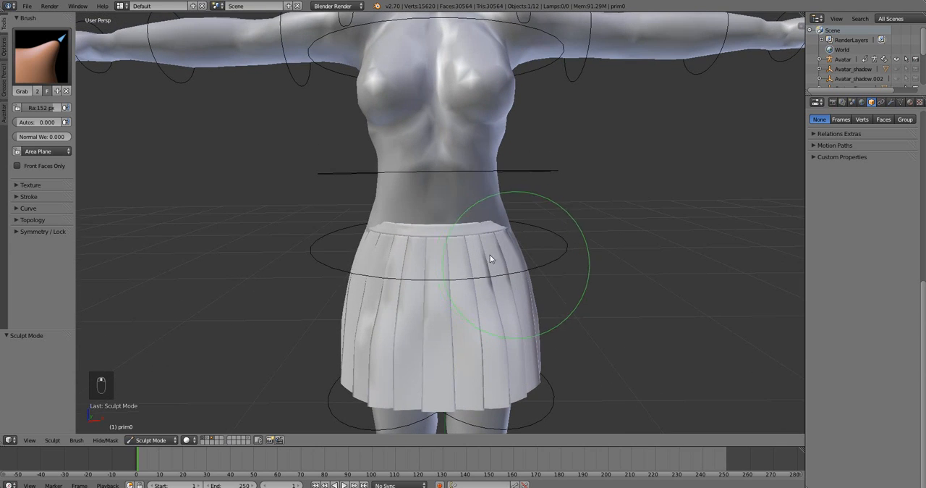
drag(381, 224, 373, 222)
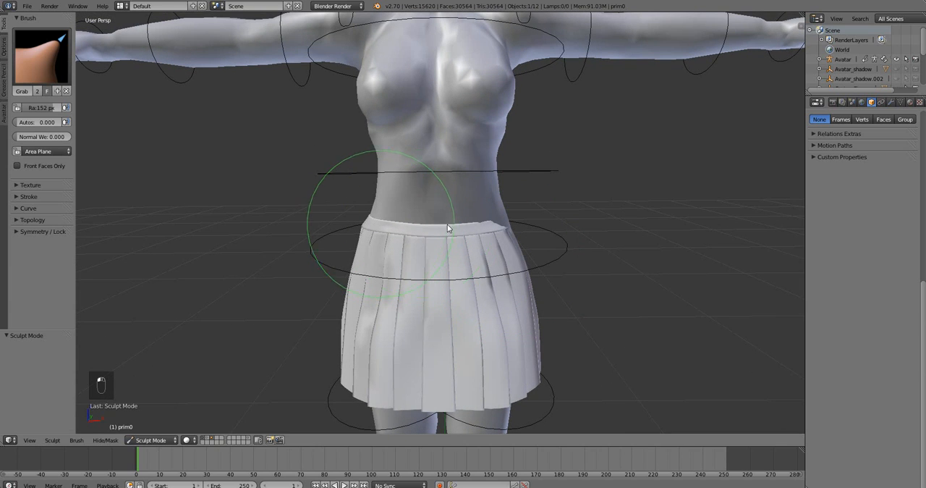
drag(497, 225, 504, 223)
Adjust the back of the waistband with the Grab brush where the body pokes through, and check the fit from the front.
mouse_move(515, 244)
middle_down()
mouse_move(420, 259)
mouse_move(338, 231)
mouse_move(403, 238)
mouse_move(300, 231)
mouse_move(306, 228)
middle_up()
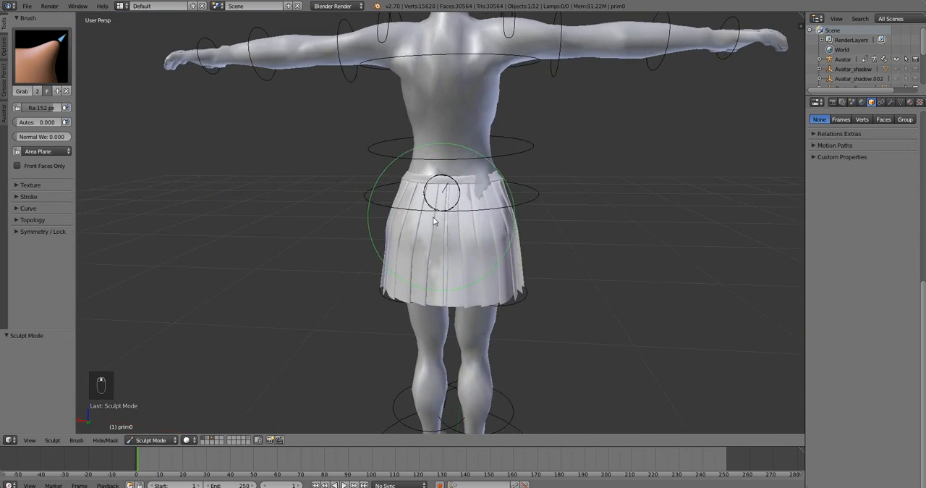
mouse_move(432, 221)
middle_down()
mouse_move(341, 227)
mouse_move(376, 238)
middle_up()
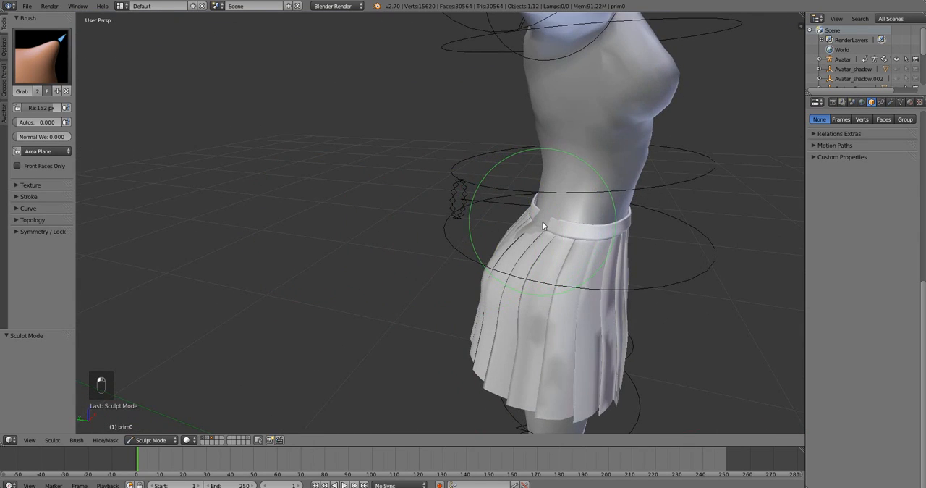
mouse_move(544, 226)
middle_down()
mouse_move(620, 296)
mouse_move(558, 277)
middle_up()
scroll(550, 286, down, 3)
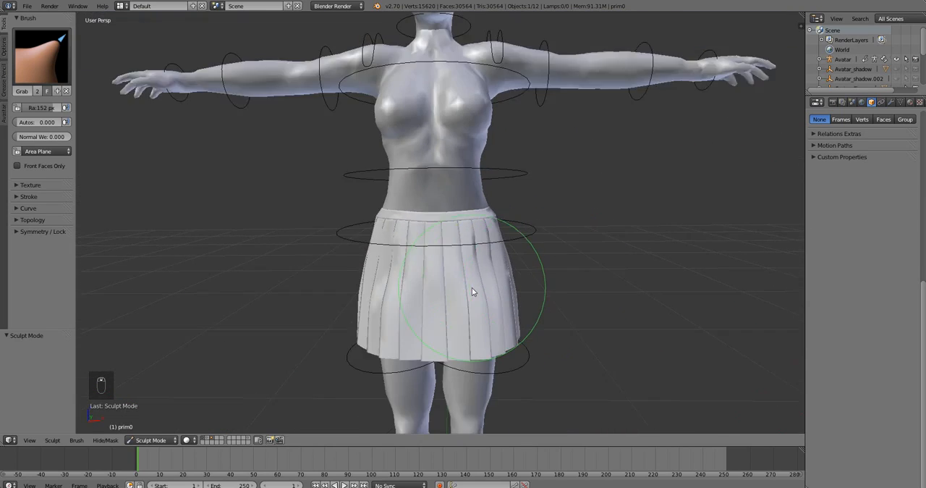
scroll(472, 291, down, 2)
mouse_move(472, 290)
middle_down()
mouse_move(464, 256)
mouse_move(468, 291)
mouse_move(539, 269)
mouse_move(632, 273)
mouse_move(525, 242)
middle_up()
scroll(483, 291, down, 2)
scroll(497, 293, up, 2)
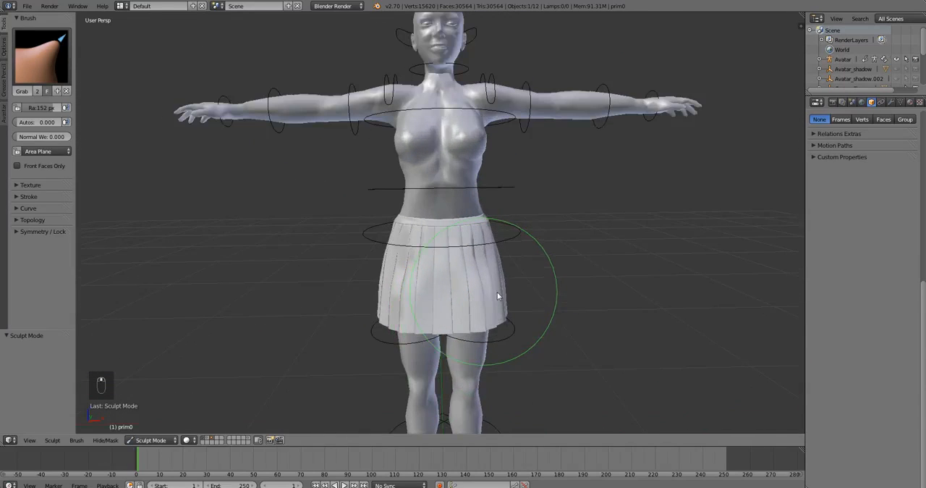
Try the Smooth brush on the front of the skirt and undo the stroke.
click(52, 74)
click(33, 190)
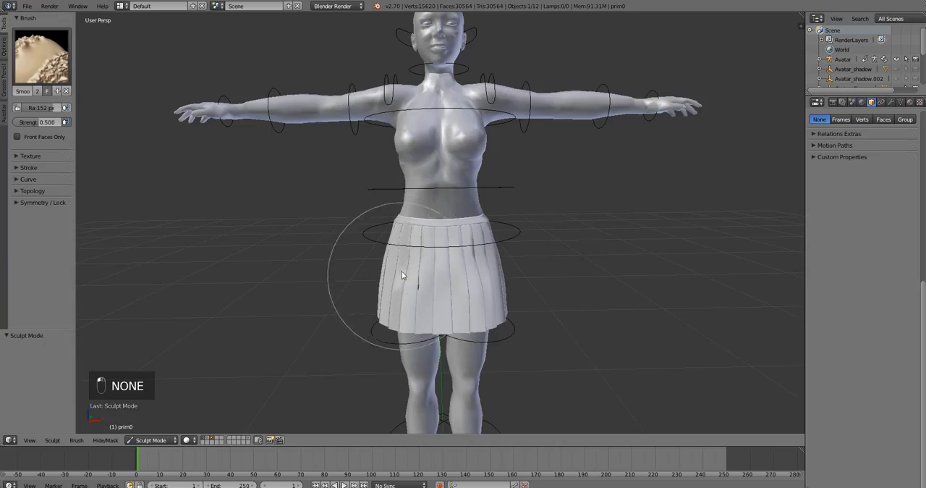
key(ctrl+z)
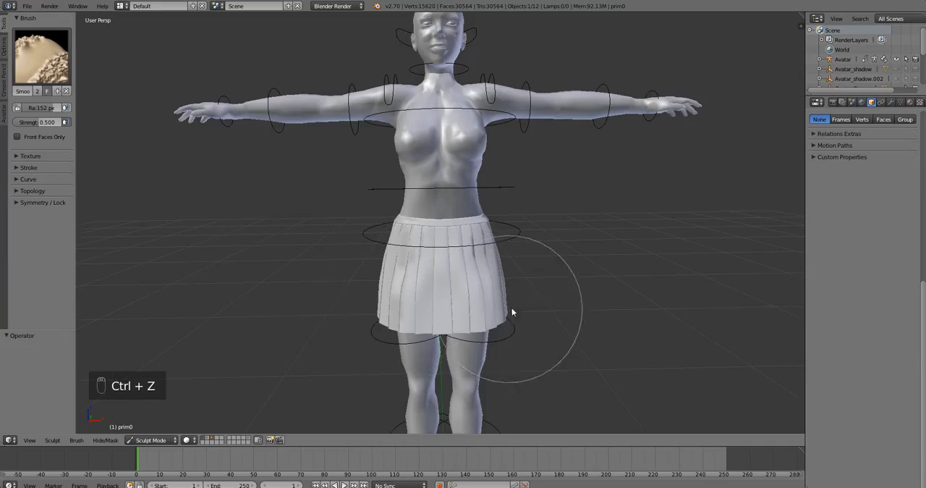
Return the skirt to Object Mode and check its fit on the avatar from the front.
middle_drag(512, 307, 497, 283)
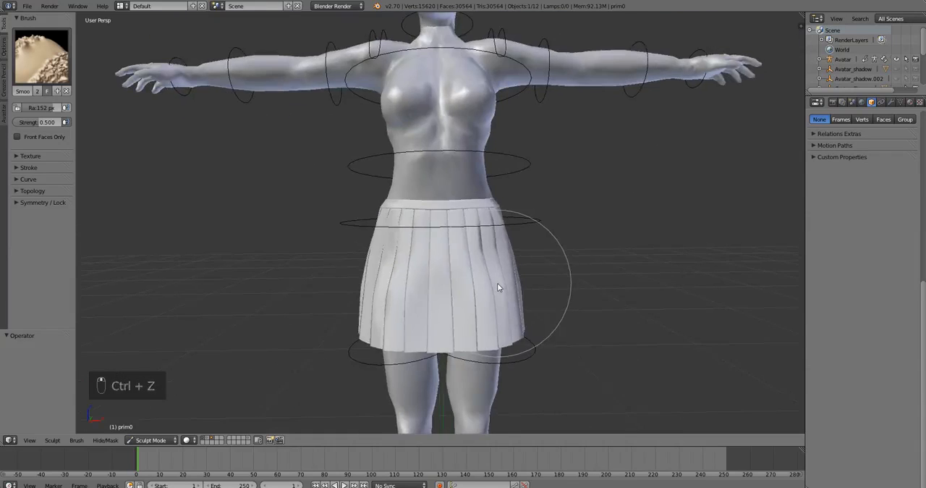
scroll(497, 283, down, 5)
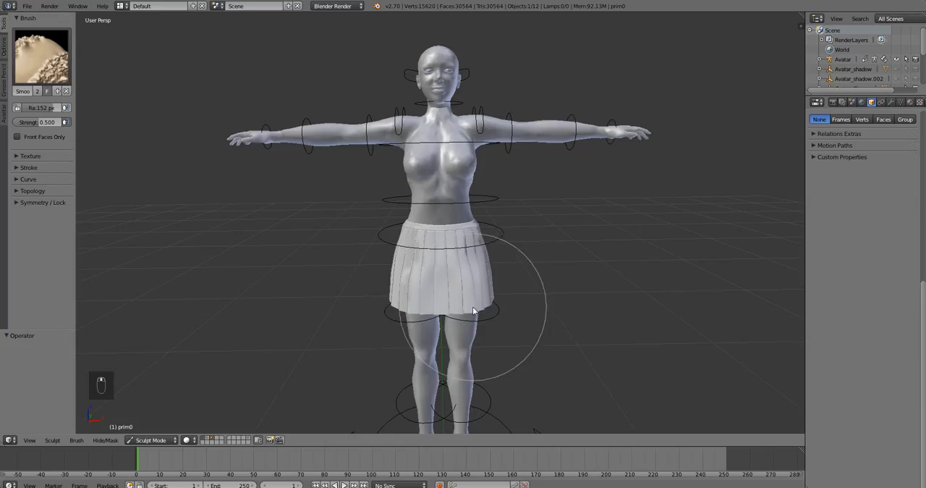
click(159, 439)
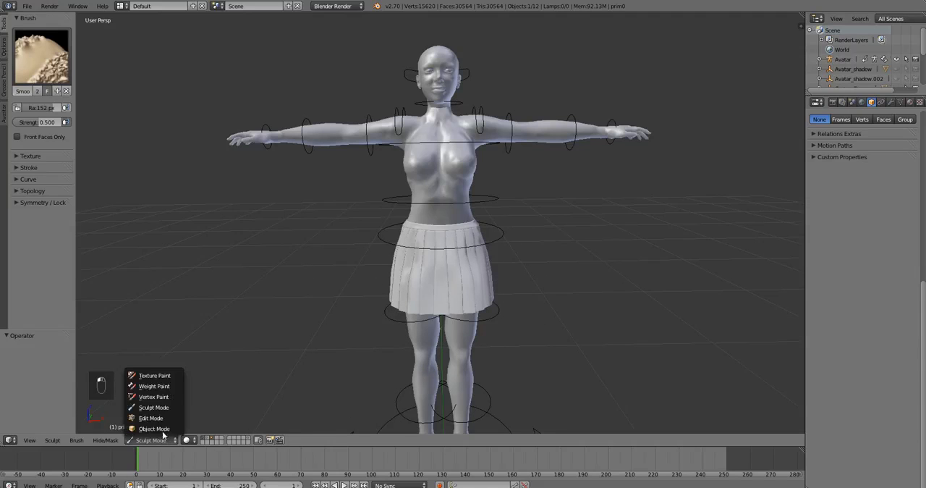
click(154, 428)
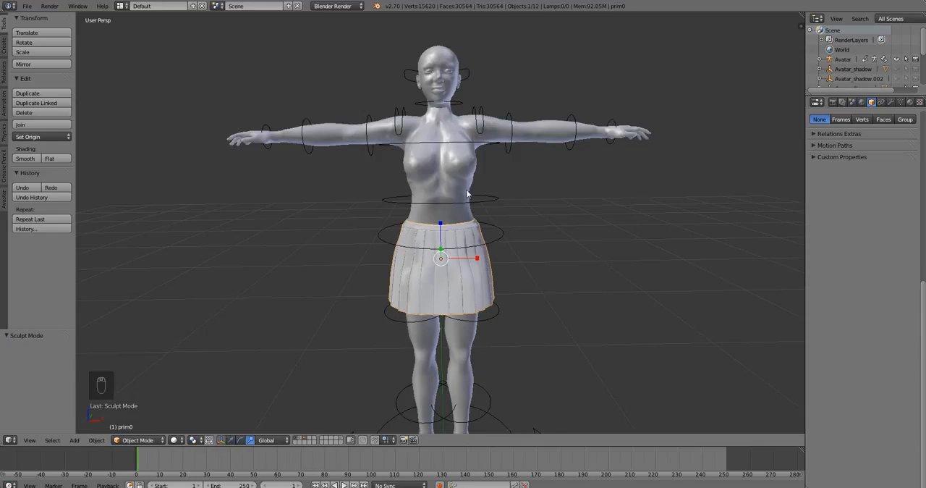
middle_drag(468, 194, 474, 262)
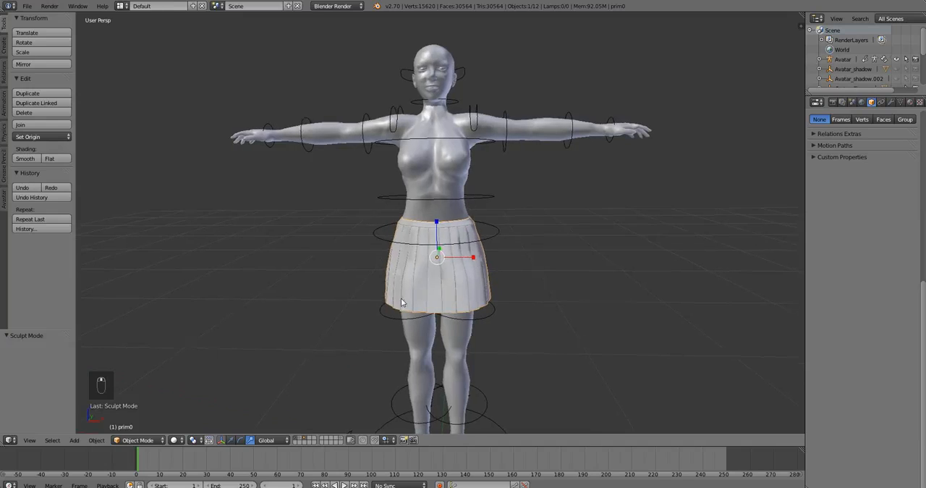
middle_drag(400, 297, 409, 296)
click(145, 440)
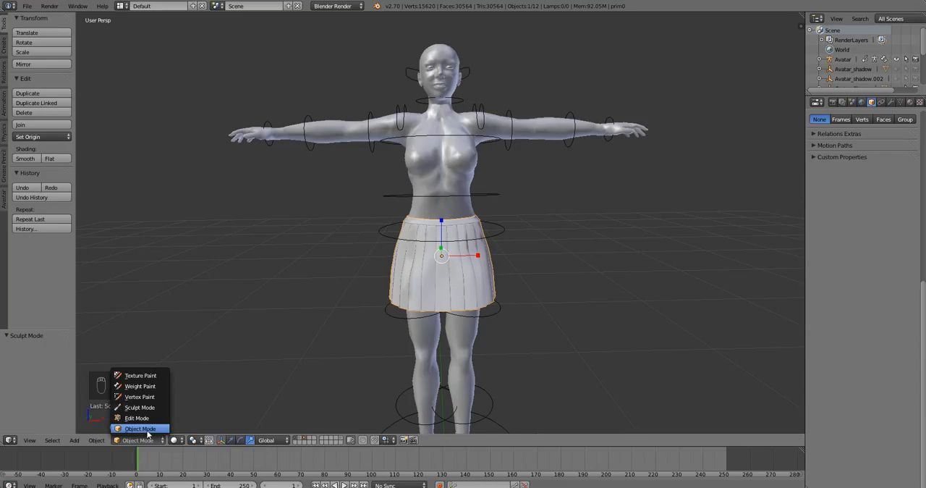
click(141, 429)
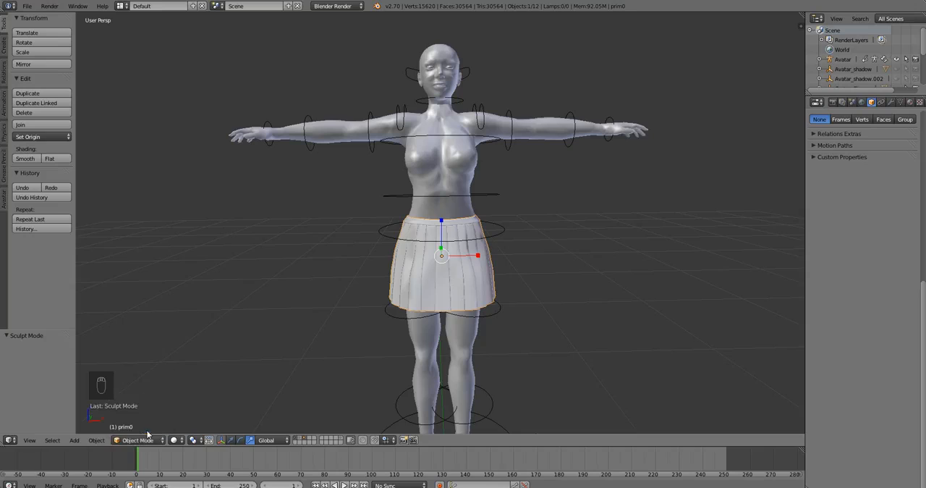
Select the skirt first and add the Avatar armature to the selection as the active object.
shift+right_click(496, 310)
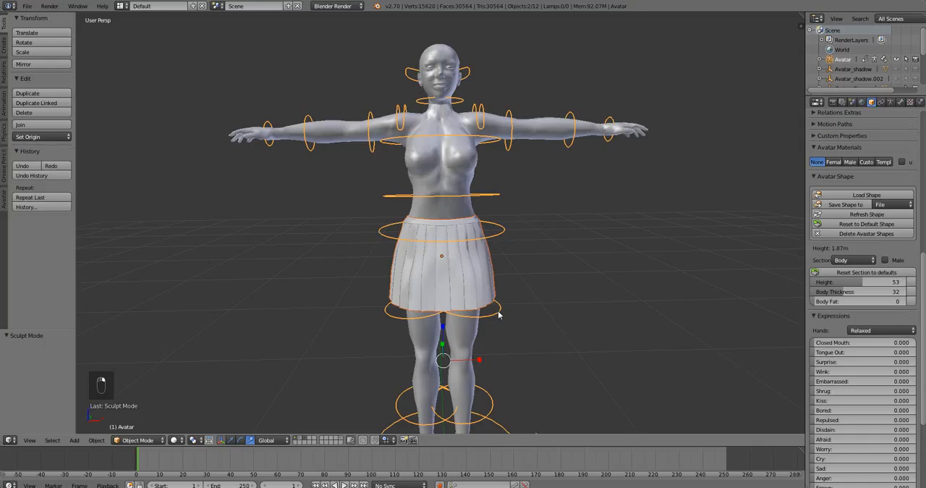
scroll(473, 309, up, 3)
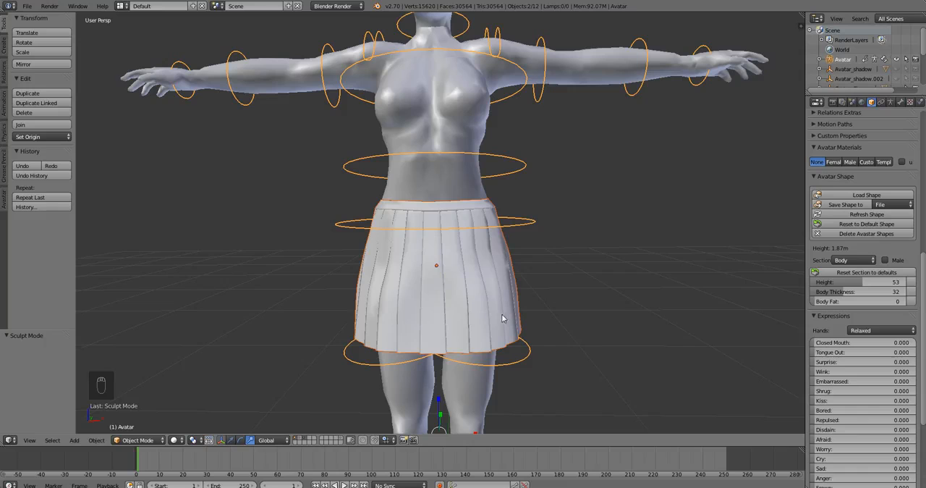
mouse_move(500, 324)
middle_down()
mouse_move(441, 320)
mouse_move(501, 330)
middle_up()
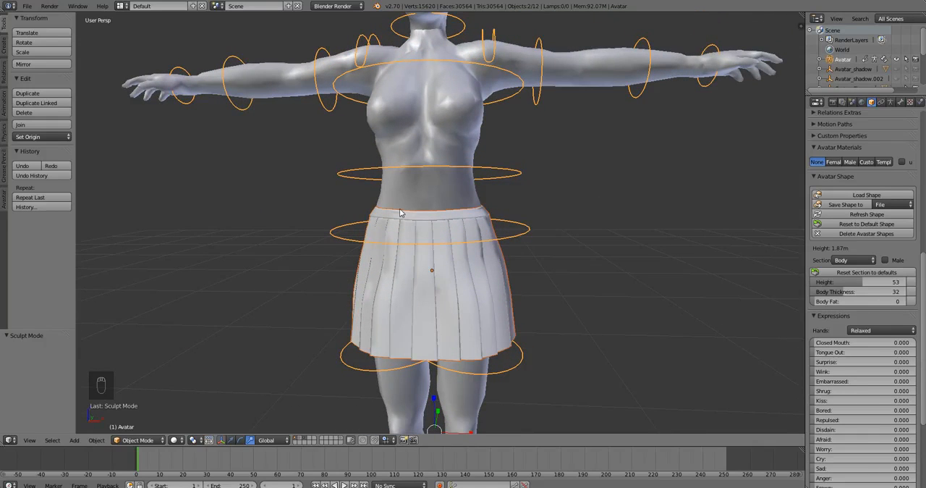
right_click(499, 171)
shift+right_click(483, 282)
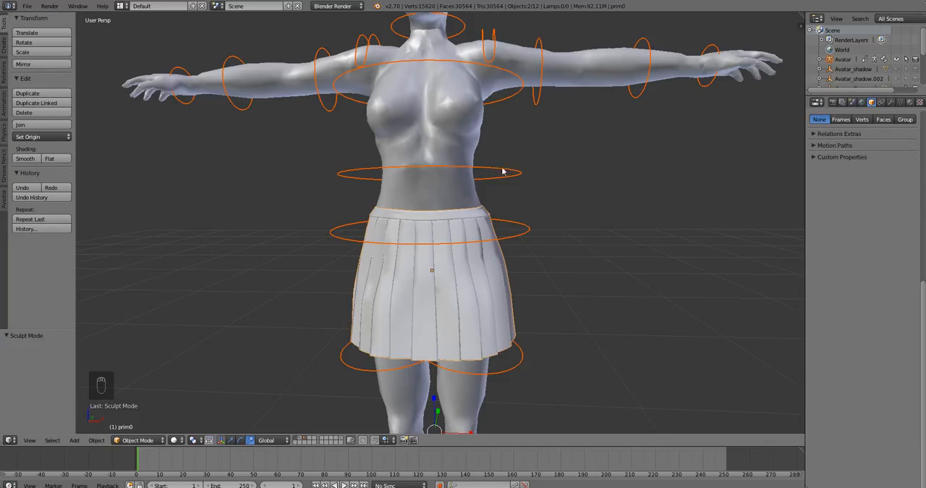
right_click(495, 310)
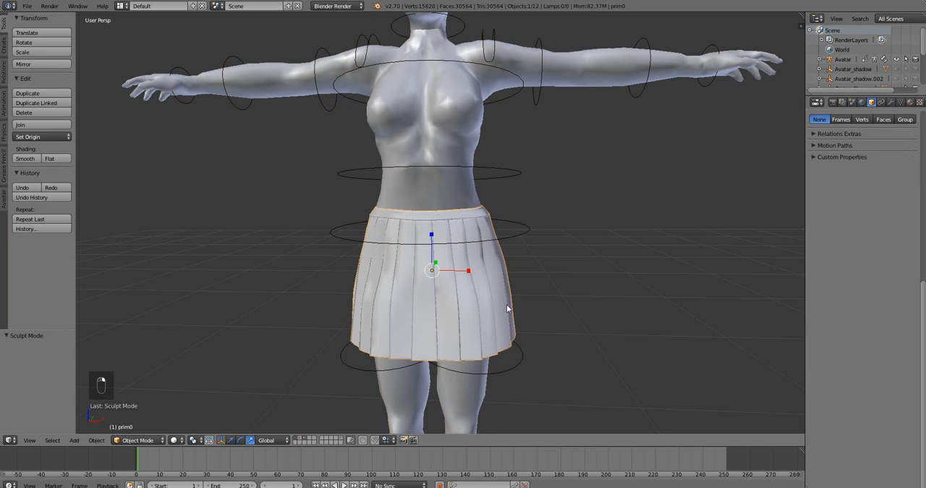
shift+right_click(521, 233)
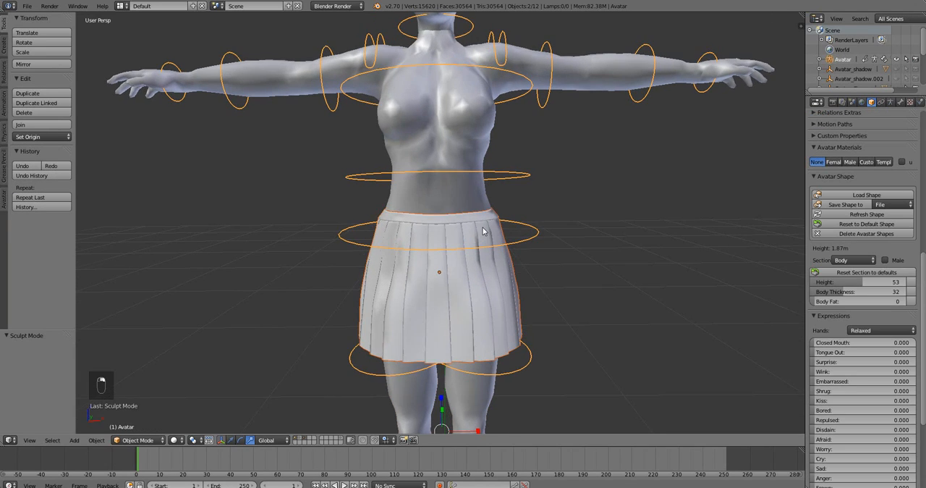
Assign the armature to the skirt with the Avastar skinning tools, taking the weights from Meshes with Clear weights enabled.
click(6, 205)
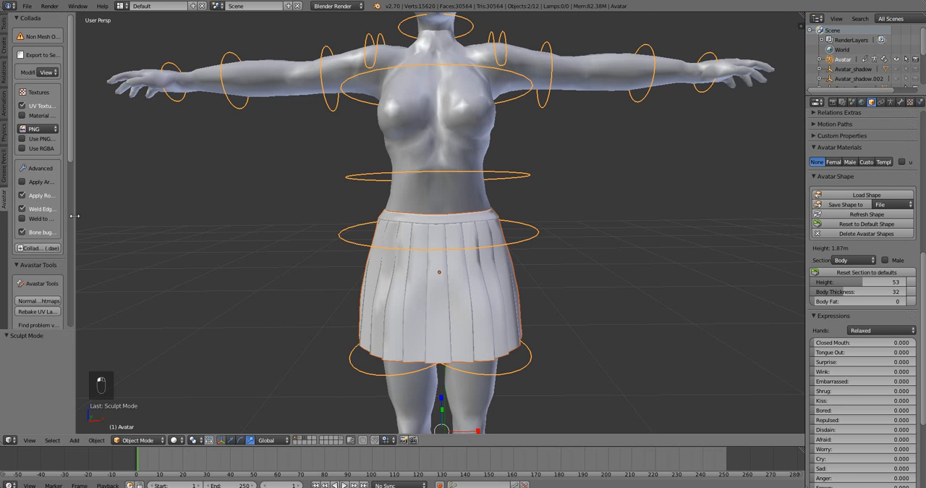
drag(74, 216, 193, 223)
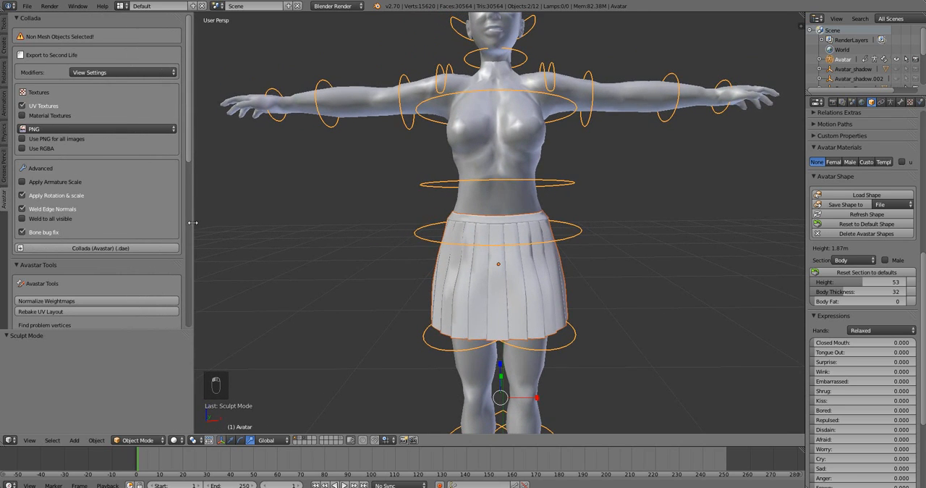
scroll(131, 187, down, 5)
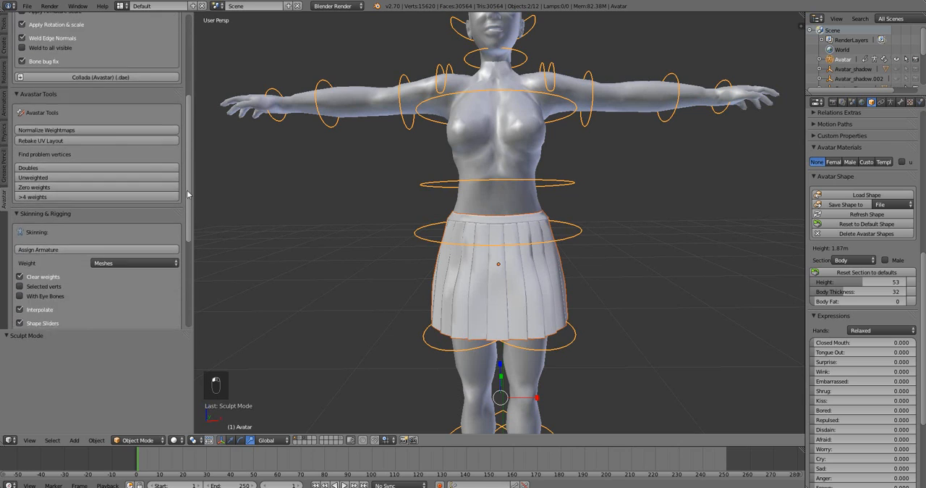
click(60, 144)
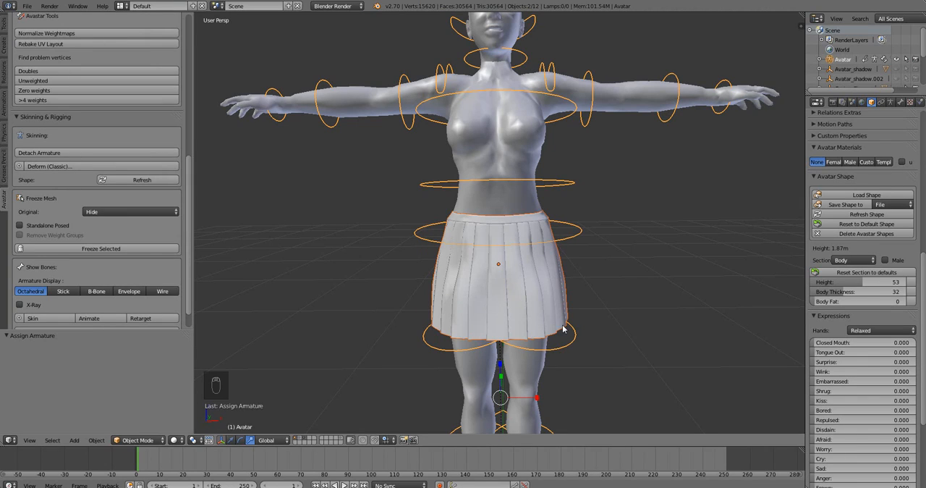
Put the Avatar armature into Pose Mode and rotate the HipLeft bone sideways to test how the skirt follows the leg.
middle_drag(541, 338, 555, 340)
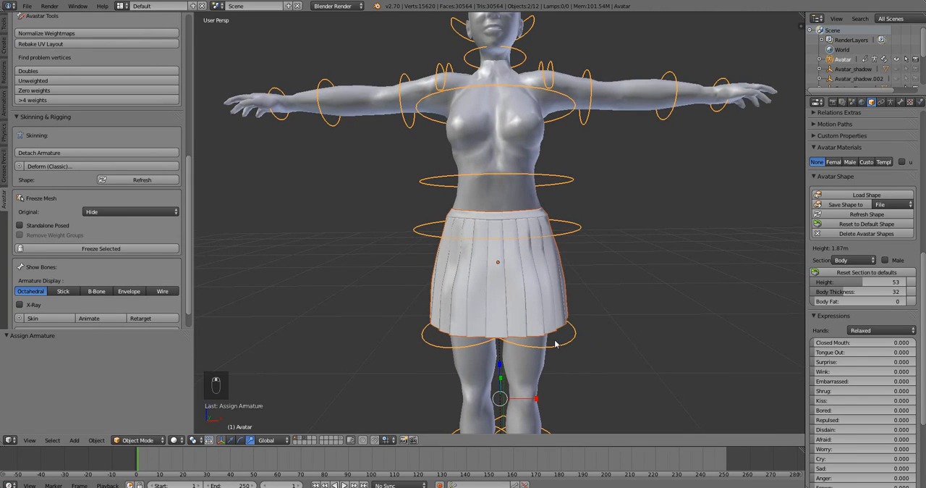
right_click(570, 346)
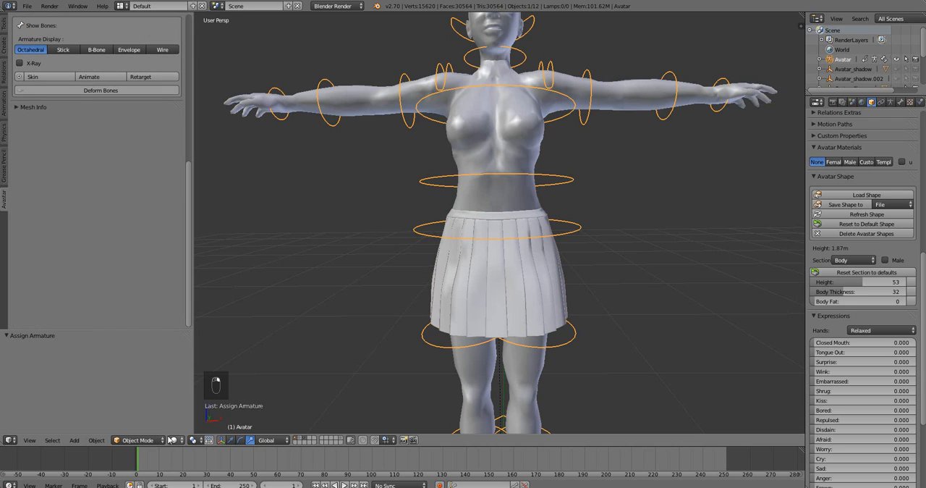
click(137, 440)
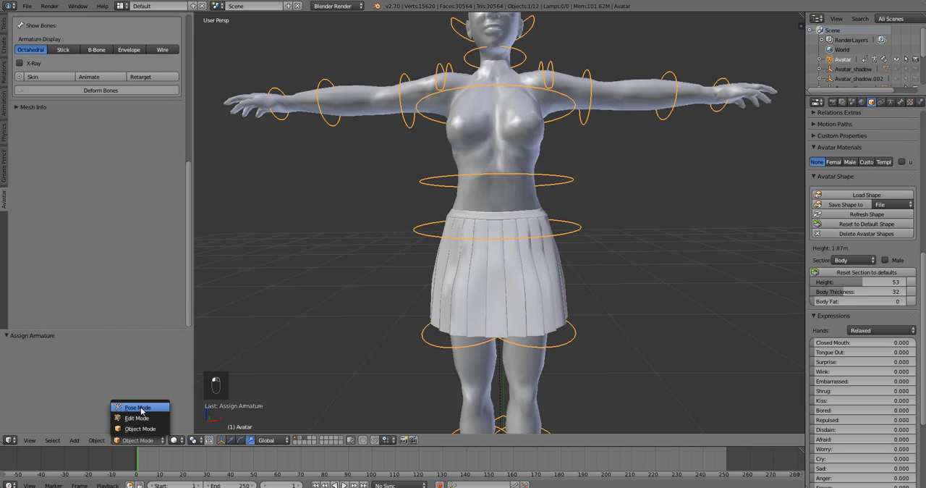
click(139, 407)
right_click(570, 343)
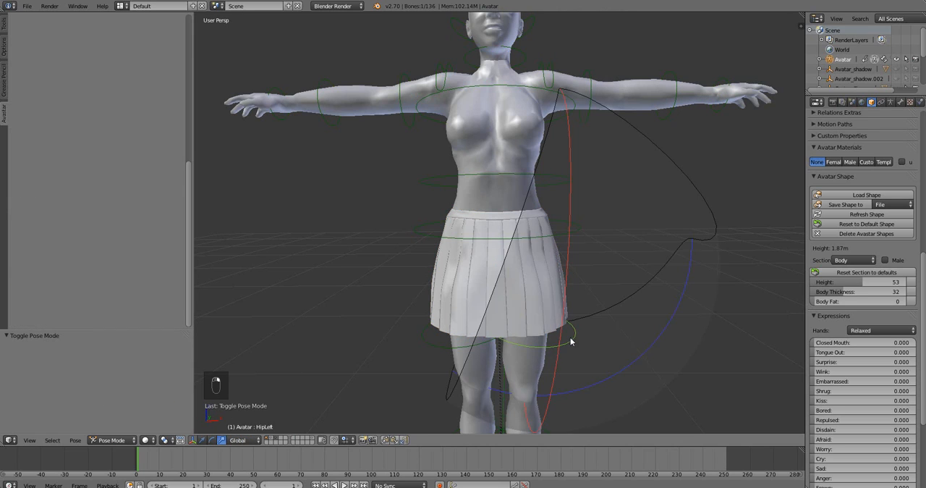
key(r)
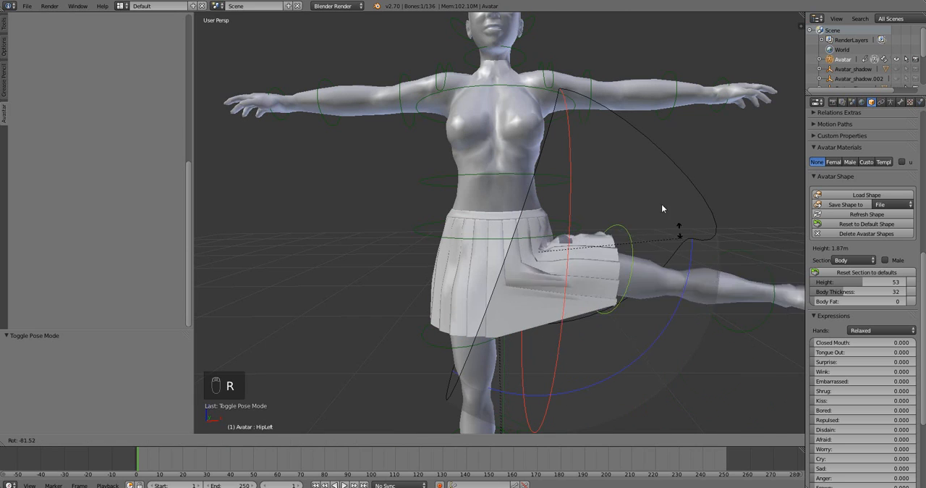
key(r)
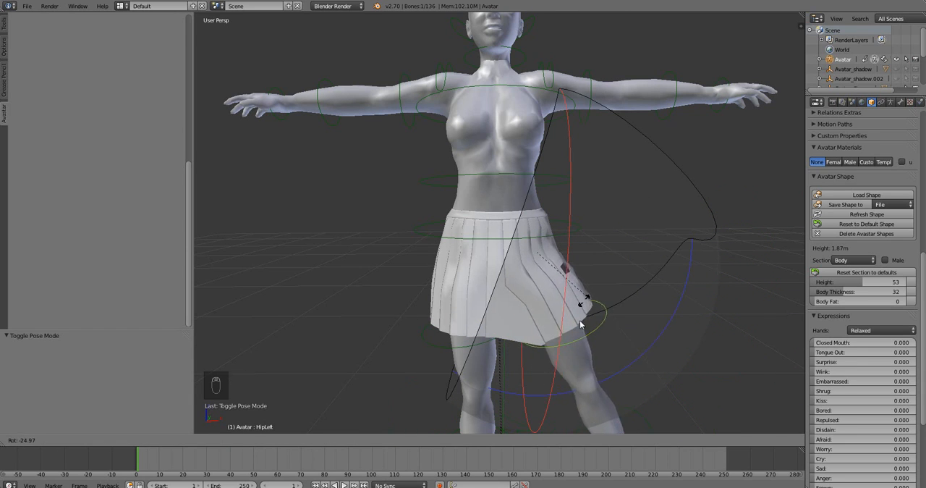
click(576, 347)
Rotate the HipLeft bone forward in a side view to test the skirt's deformation, and clear the bone's rotation.
middle_drag(576, 347, 499, 364)
key(r)
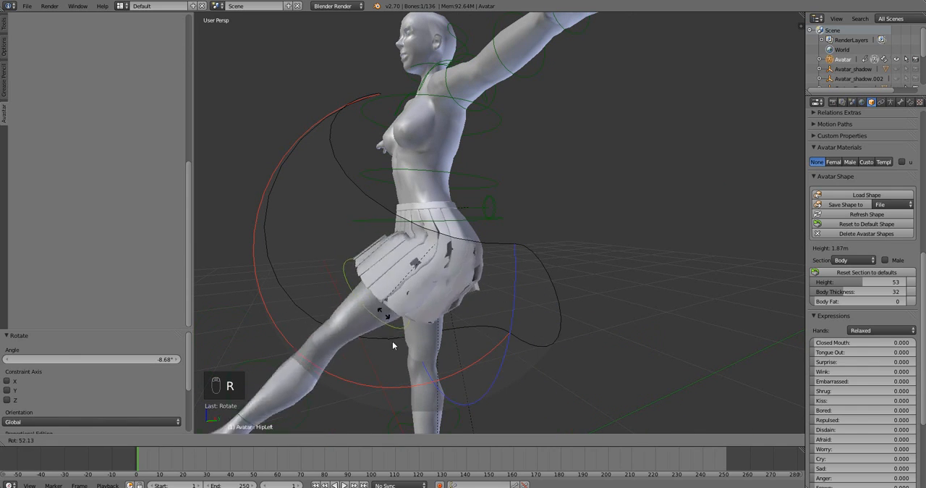
click(377, 360)
key(alt+r)
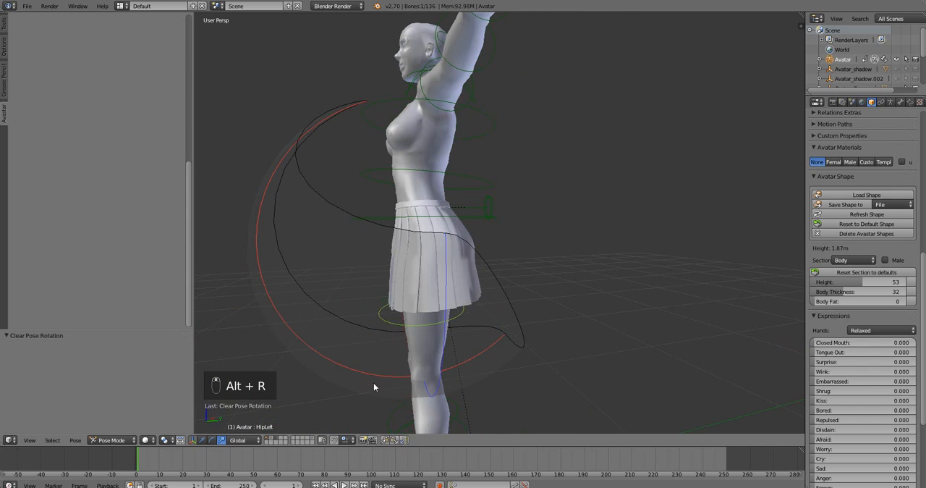
Raise the left leg forward once more with the HipLeft bone, and reset its pose rotation.
key(r)
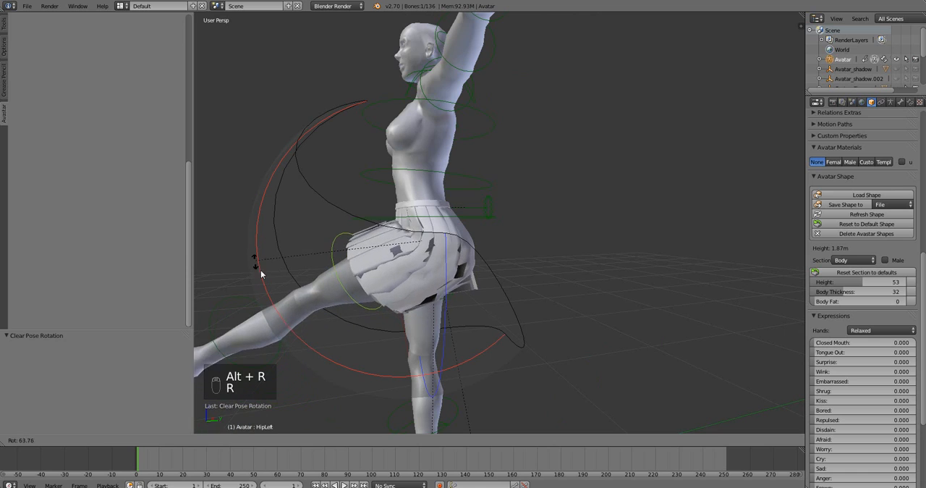
click(289, 290)
key(alt+r)
middle_drag(344, 311, 440, 316)
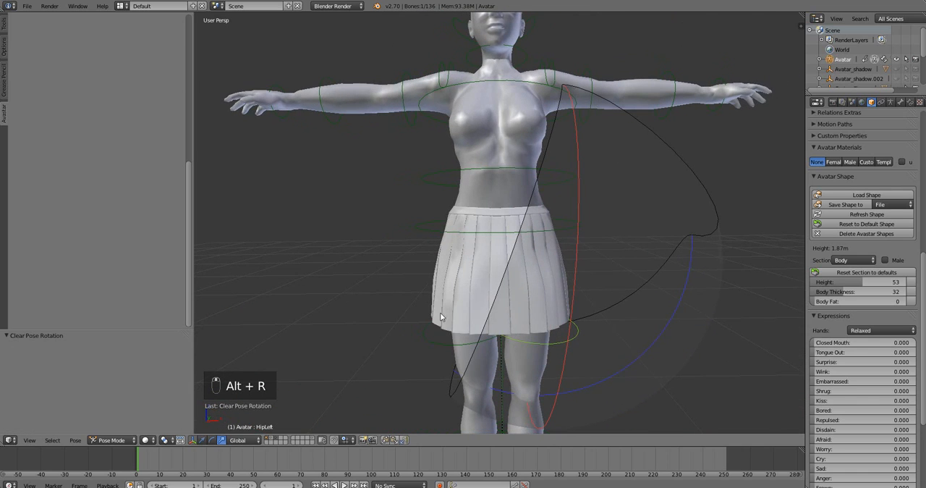
Switch the armature to Object Mode and back to Pose Mode, try a small HipLeft rotation and clear it.
click(112, 439)
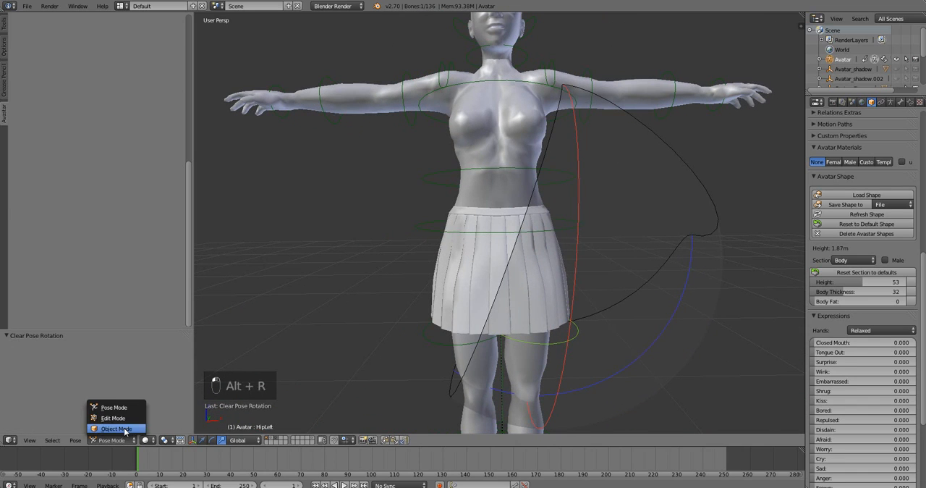
click(116, 430)
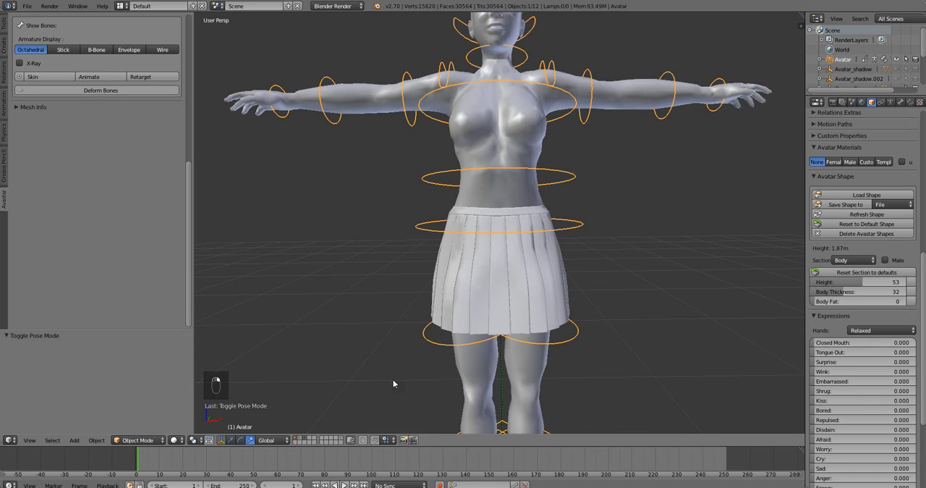
click(137, 439)
click(135, 407)
key(r)
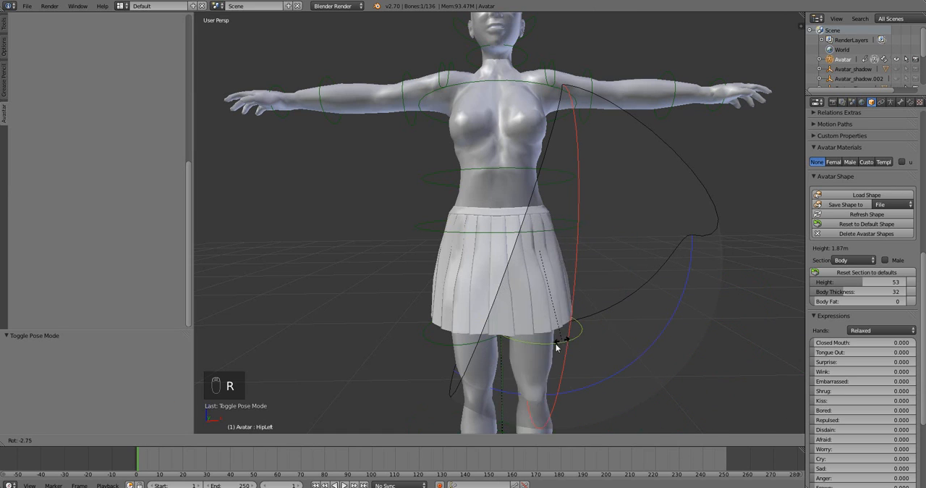
click(564, 348)
key(alt+r)
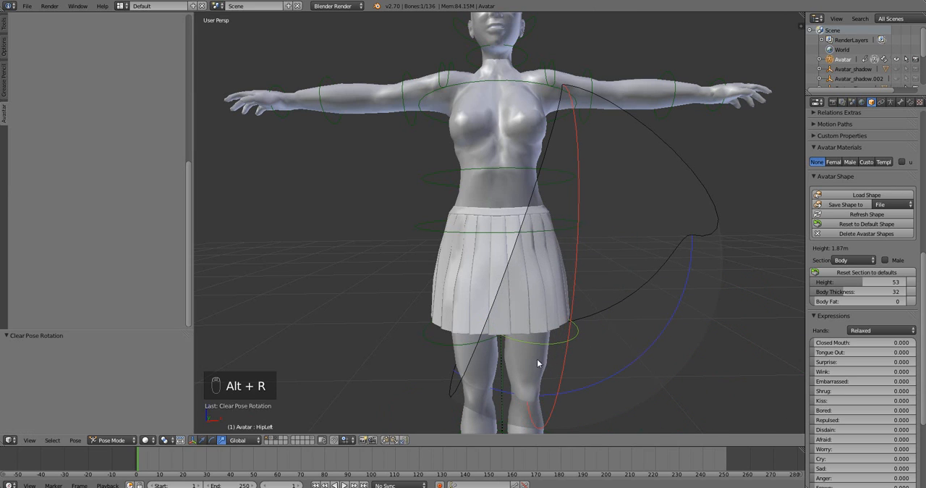
Select the skirt in Object Mode and switch it to Weight Paint mode.
middle_drag(474, 364, 491, 357)
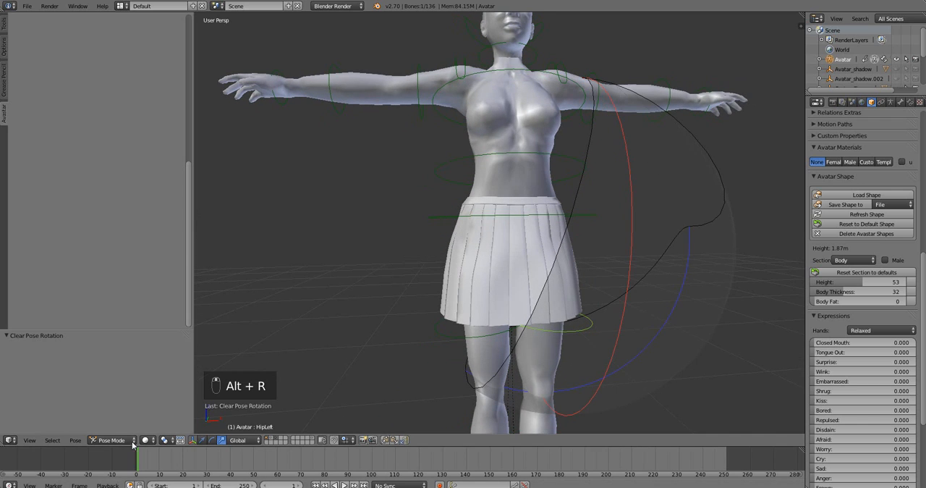
right_click(478, 272)
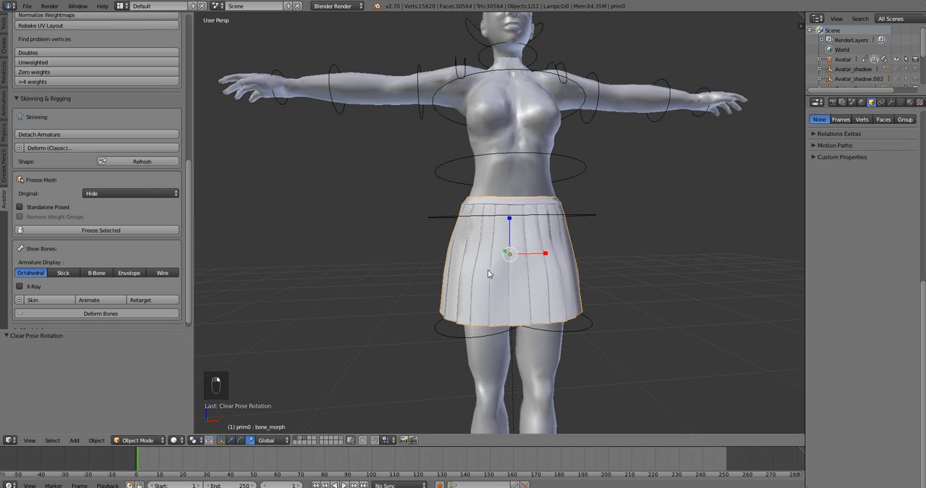
click(139, 440)
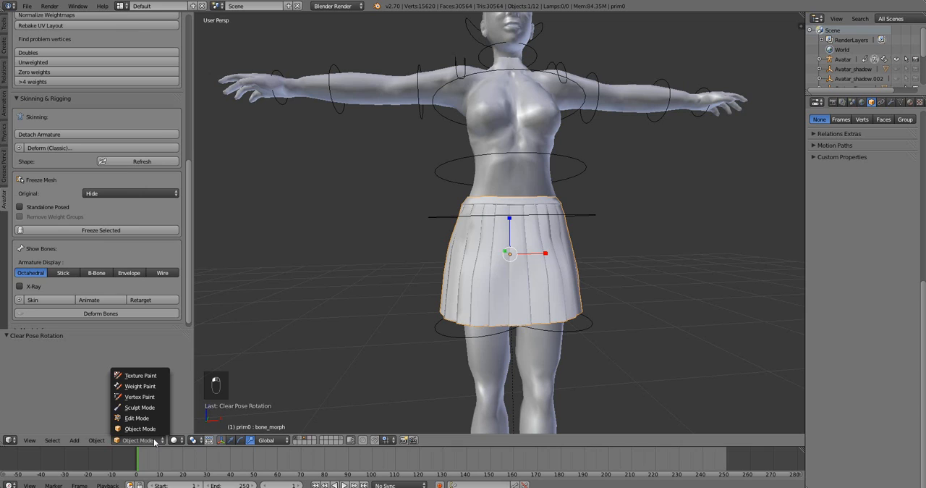
click(153, 387)
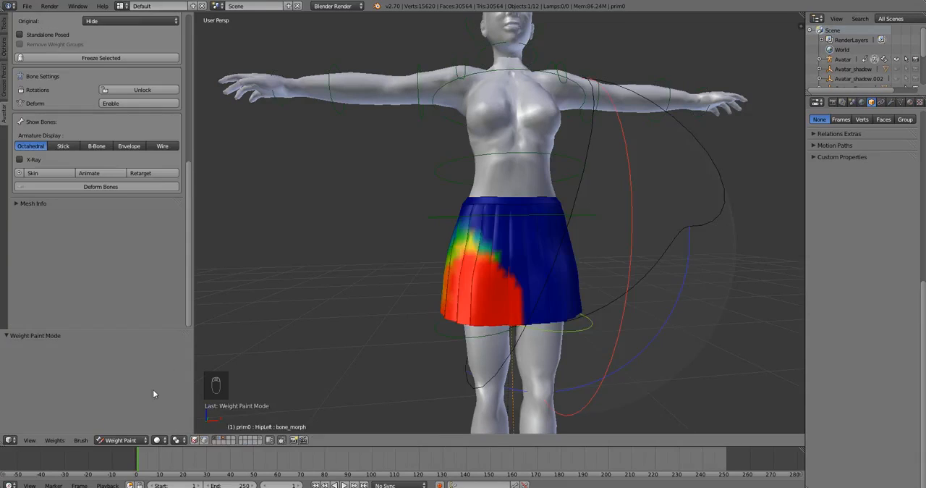
Switch the skirt to Object Mode, turn on the translate manipulator and return the skirt to Weight Paint mode.
click(122, 440)
click(152, 436)
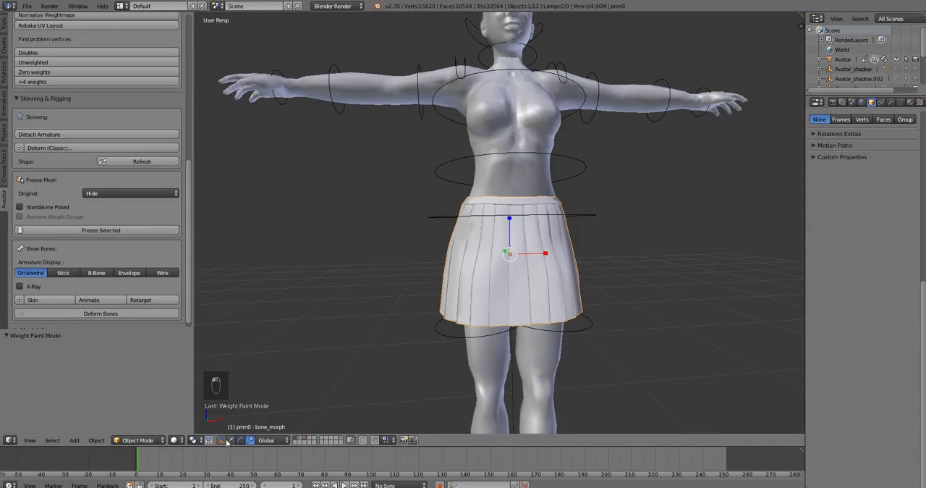
click(230, 441)
click(138, 440)
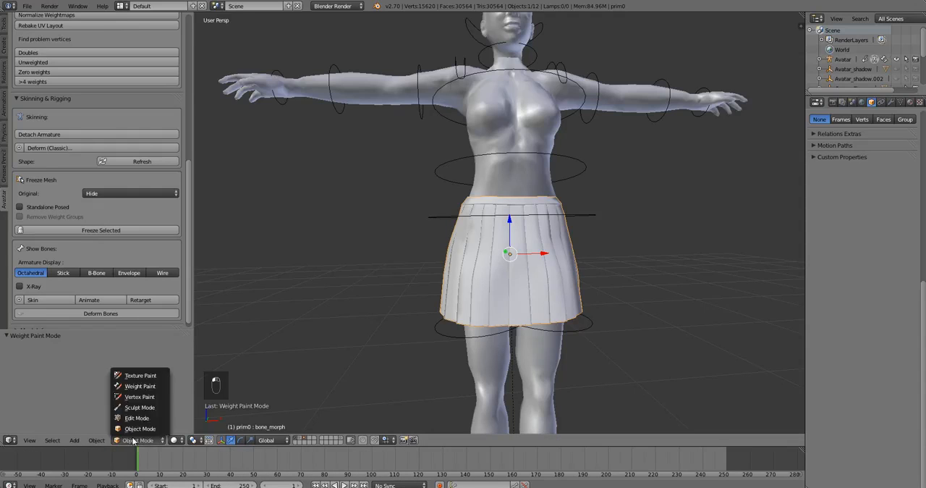
click(138, 440)
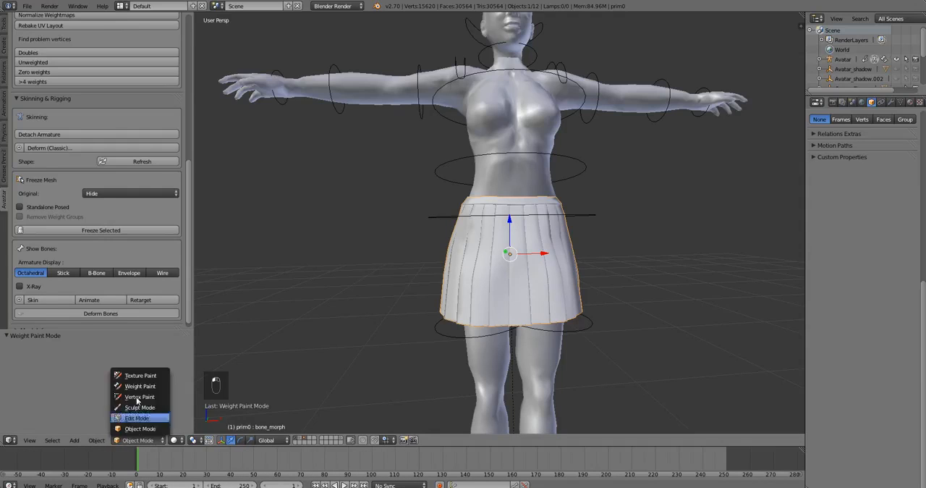
click(140, 387)
mouse_move(483, 323)
middle_down()
mouse_move(459, 329)
mouse_move(480, 323)
middle_up()
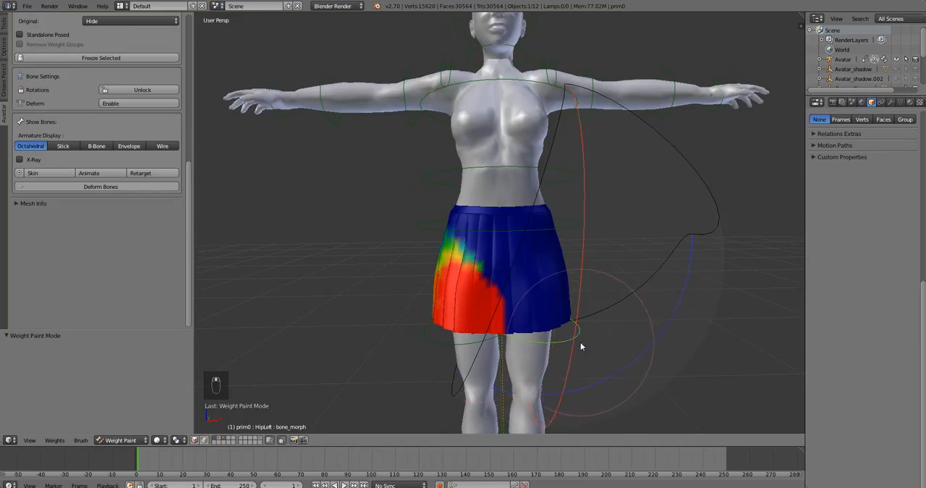
Check the skirt's weights for the HipLeft, PelvisInv and HipRight control bones by selecting each one.
scroll(579, 341, down, 1)
scroll(574, 341, up, 1)
right_click(451, 342)
right_click(554, 340)
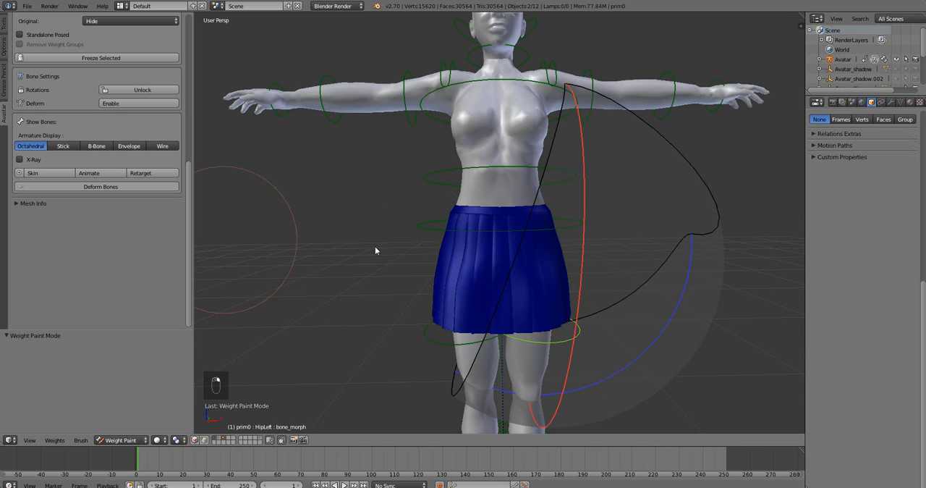
right_click(461, 238)
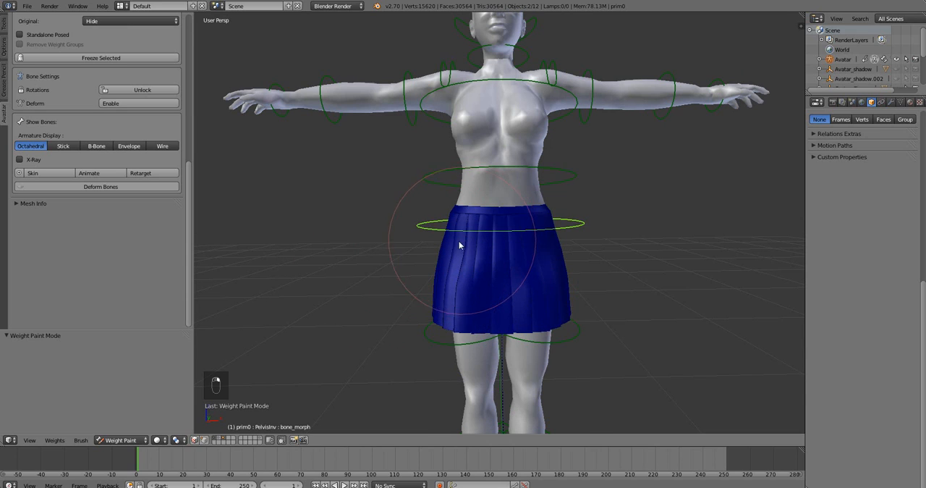
right_click(557, 340)
right_click(435, 339)
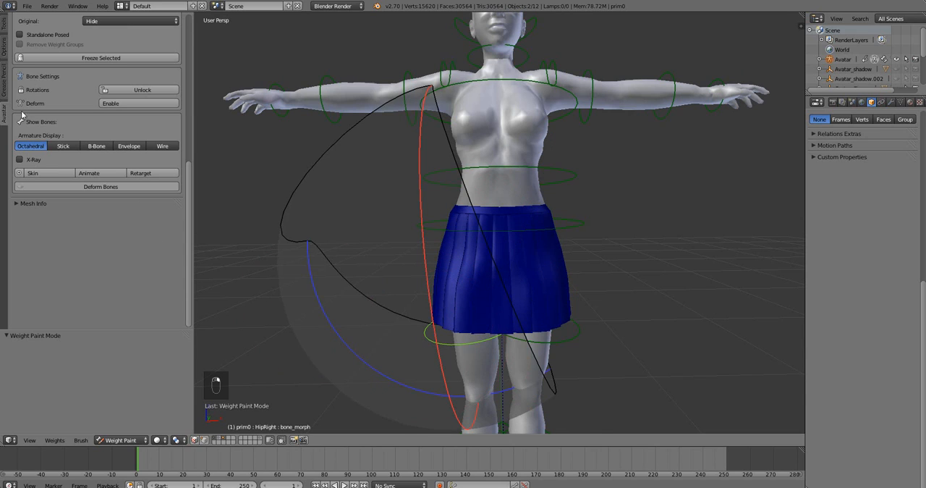
Display the armature's deform bones in place of the control bones.
scroll(47, 185, up, 1)
scroll(36, 150, up, 6)
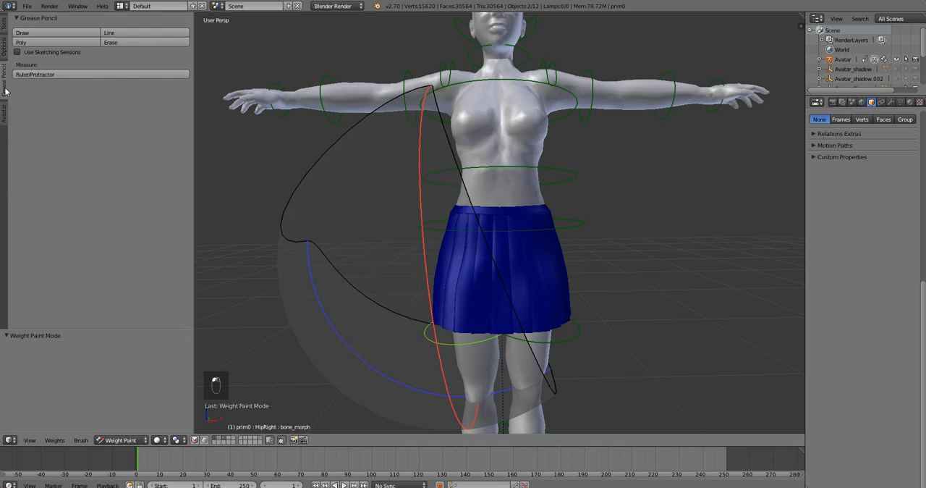
scroll(36, 150, down, 1)
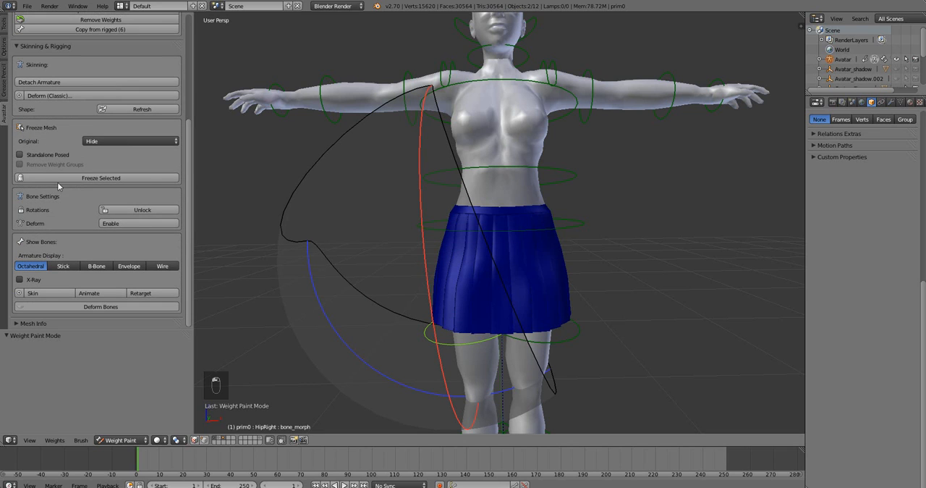
click(56, 299)
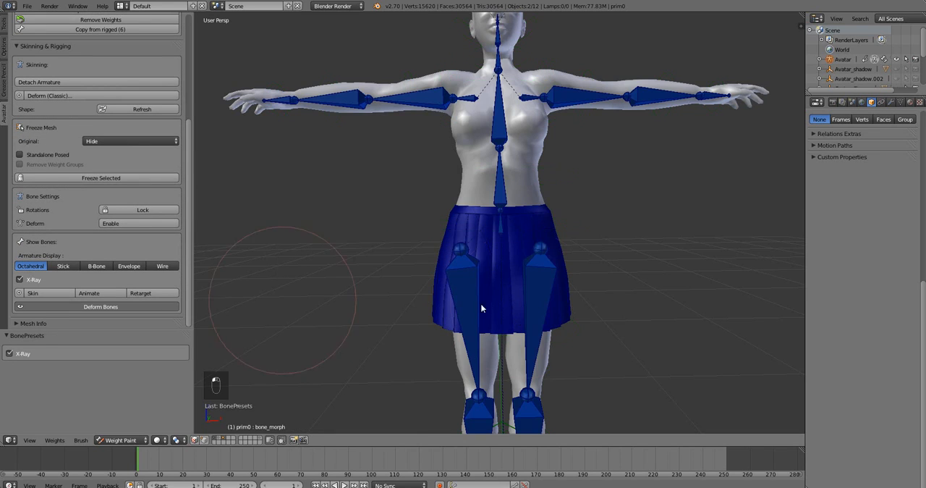
Compare the skirt weights of the mHipRight and mHipLeft bones by selecting them alternately.
right_click(468, 298)
right_click(529, 296)
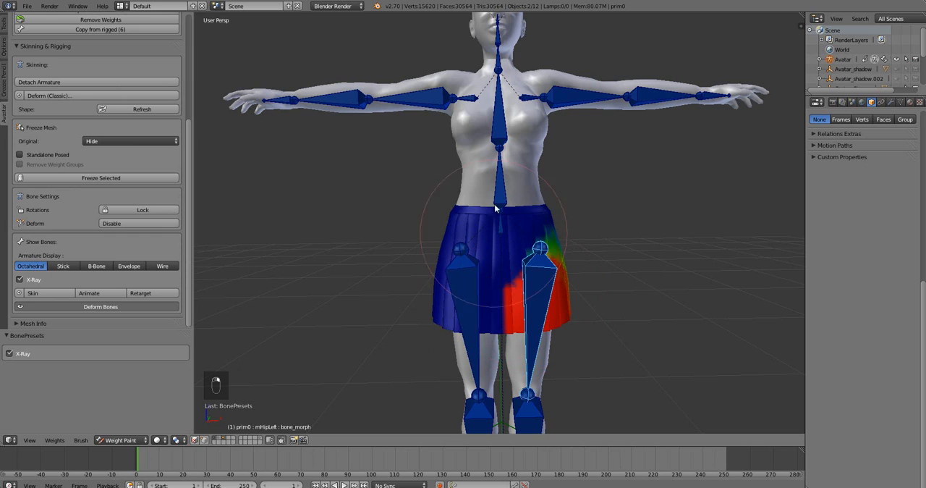
right_click(468, 294)
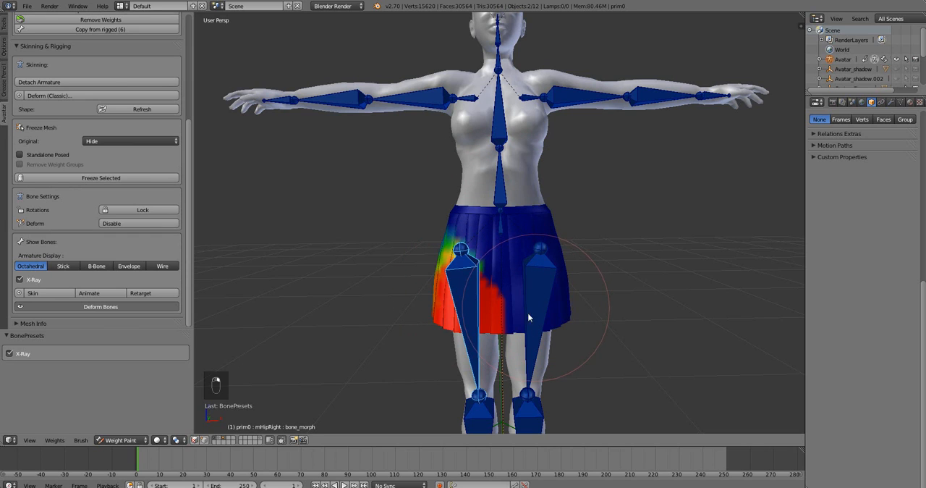
right_click(527, 312)
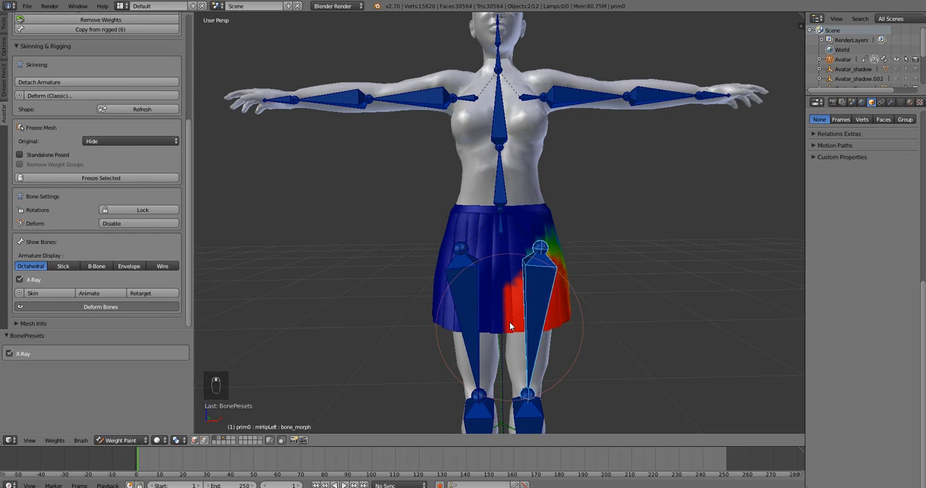
middle_drag(510, 324, 509, 320)
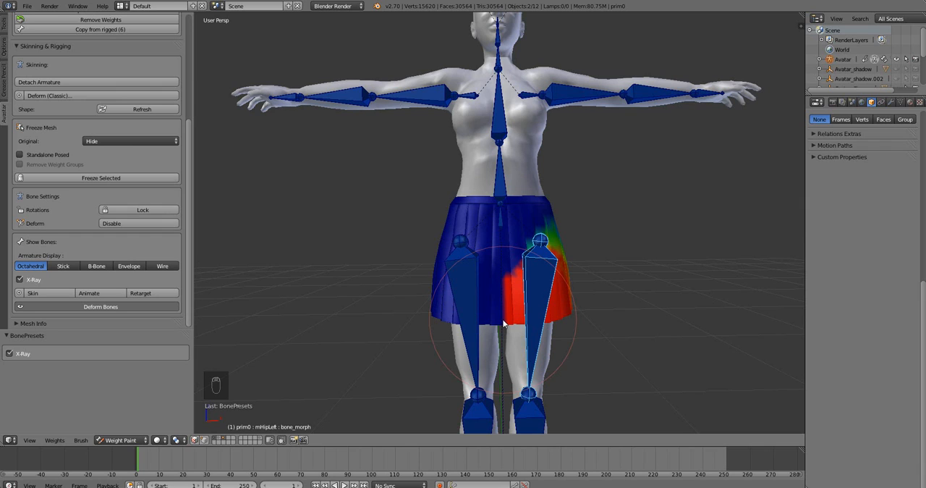
Select the mHipRight bone and examine its weights around the front and side of the skirt.
right_click(469, 289)
mouse_move(450, 317)
middle_down()
mouse_move(457, 314)
mouse_move(446, 310)
mouse_move(434, 330)
mouse_move(479, 348)
mouse_move(456, 361)
mouse_move(514, 353)
mouse_move(535, 329)
middle_up()
scroll(509, 347, up, 1)
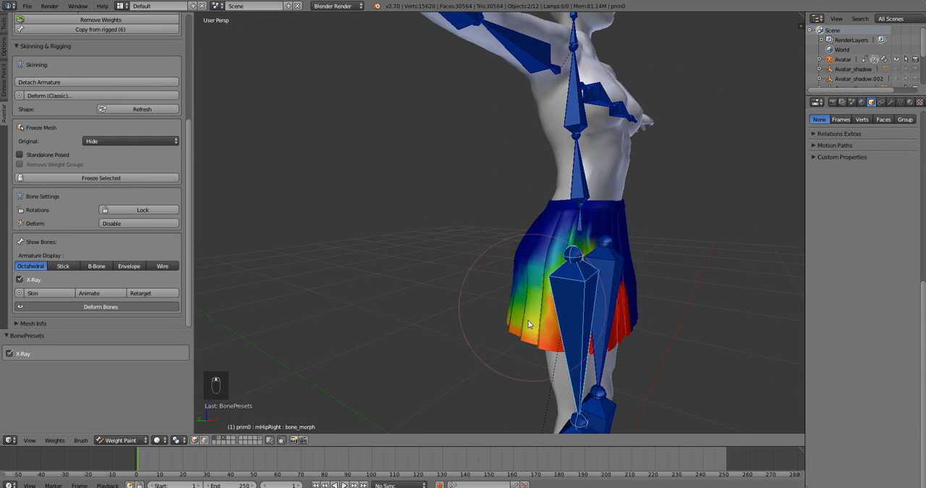
mouse_move(525, 299)
middle_down()
mouse_move(544, 297)
mouse_move(534, 292)
mouse_move(581, 358)
mouse_move(542, 345)
mouse_move(511, 362)
mouse_move(494, 346)
middle_up()
scroll(505, 362, down, 4)
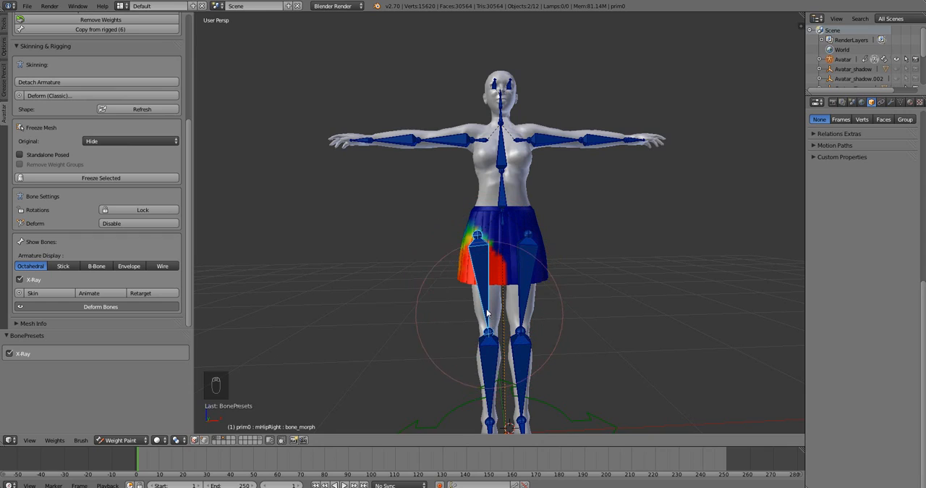
Swing the mHipRight bone toward the other leg twice to test the skirt's deformation, reverting the rotation each time.
key(r)
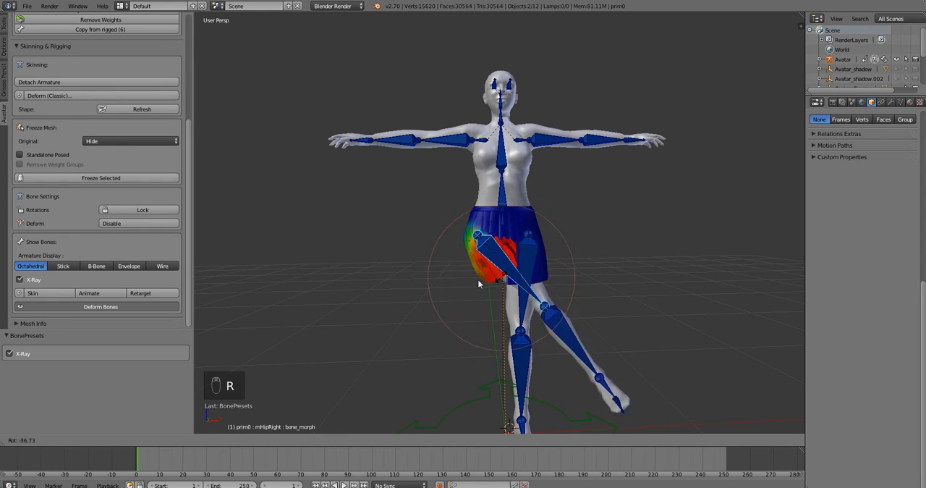
key(ctrl+z)
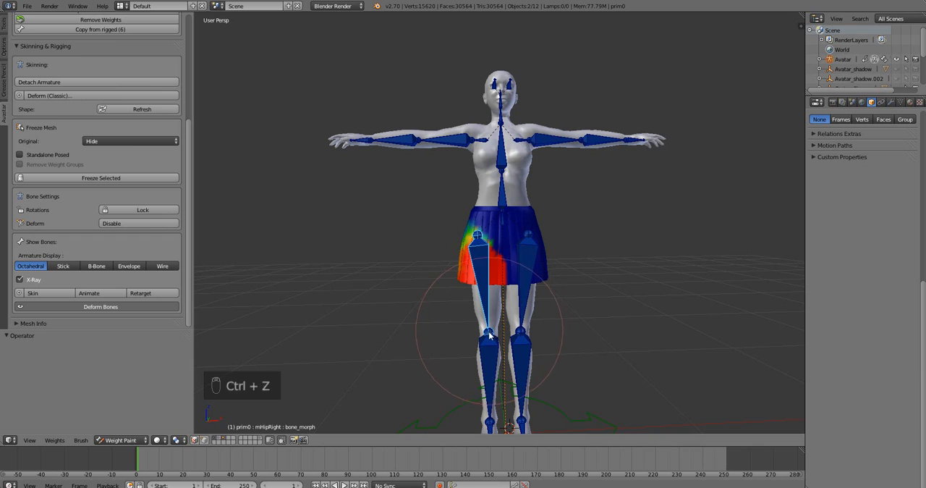
key(r)
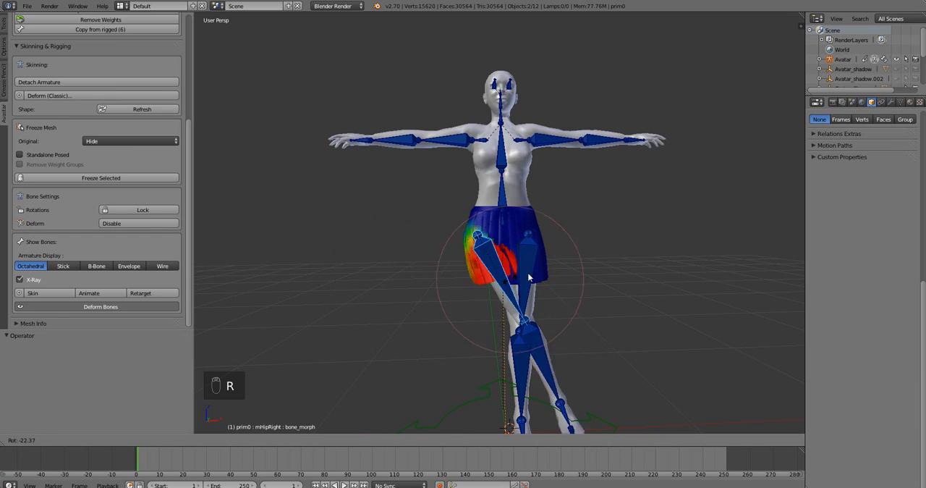
click(482, 293)
key(alt+r)
Rotate the mHipRight bone inward once more in a closer view of the skirt, and clear its pose rotation.
scroll(482, 296, up, 1)
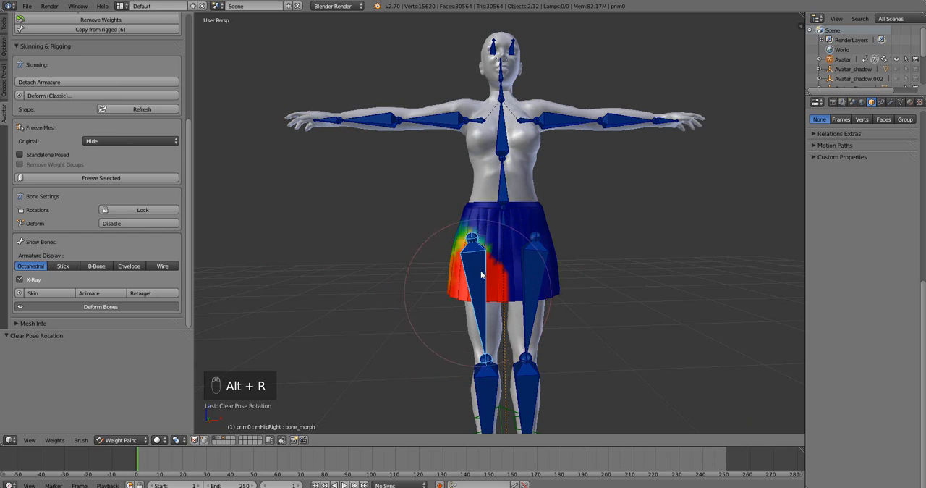
key(r)
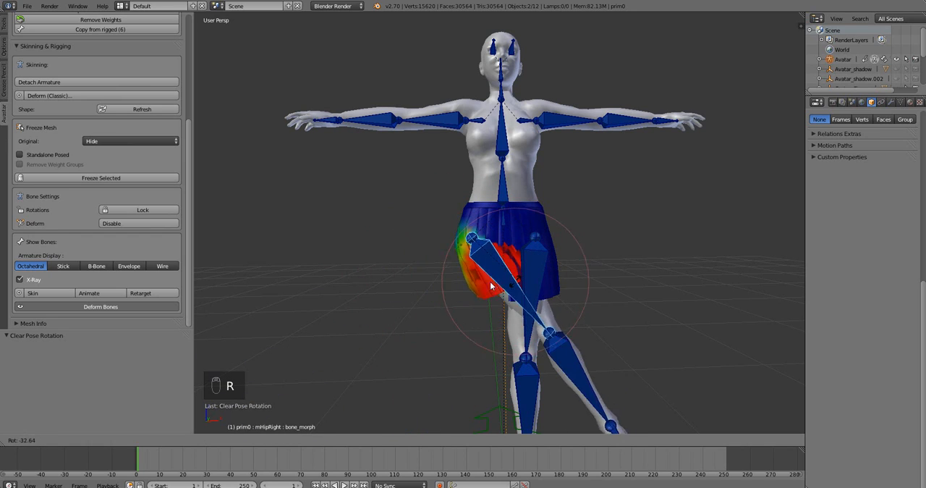
right_click(491, 287)
key(alt+r)
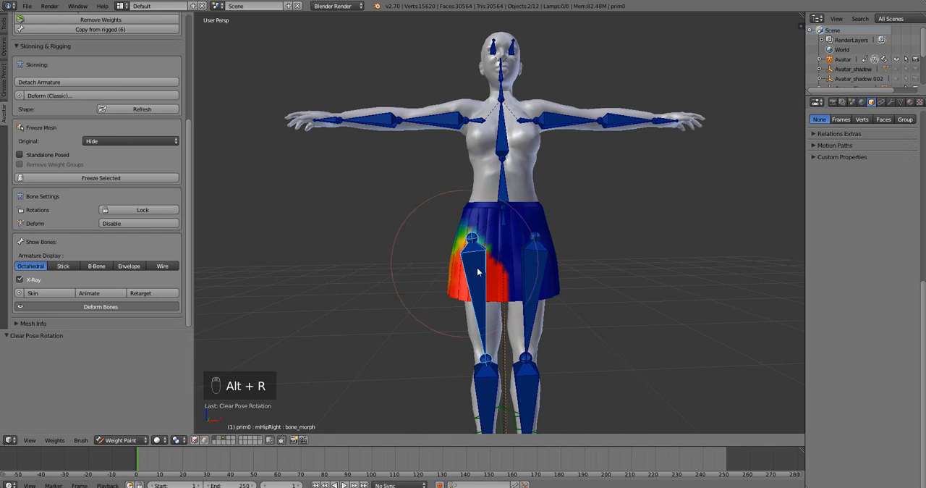
Open the weight paint brush settings and keep the Draw brush's weight at 1.000.
middle_drag(478, 271, 521, 300)
scroll(507, 303, up, 3)
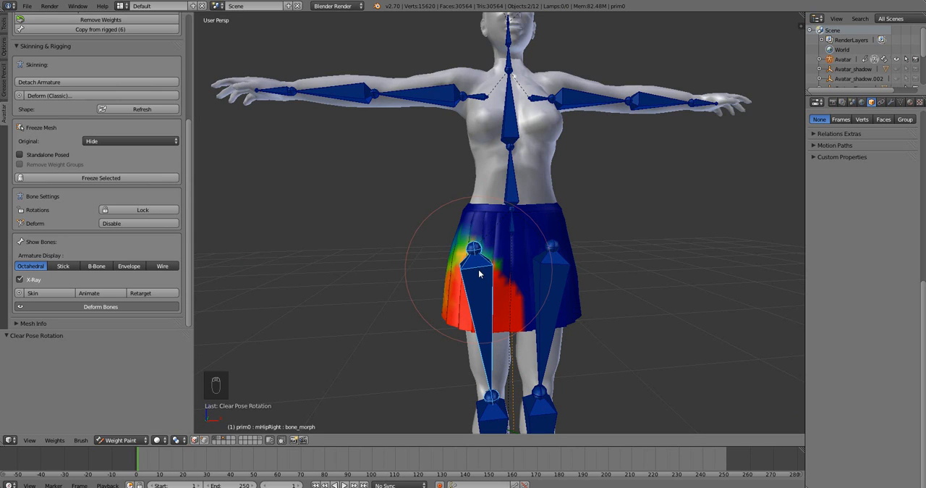
middle_drag(485, 279, 480, 293)
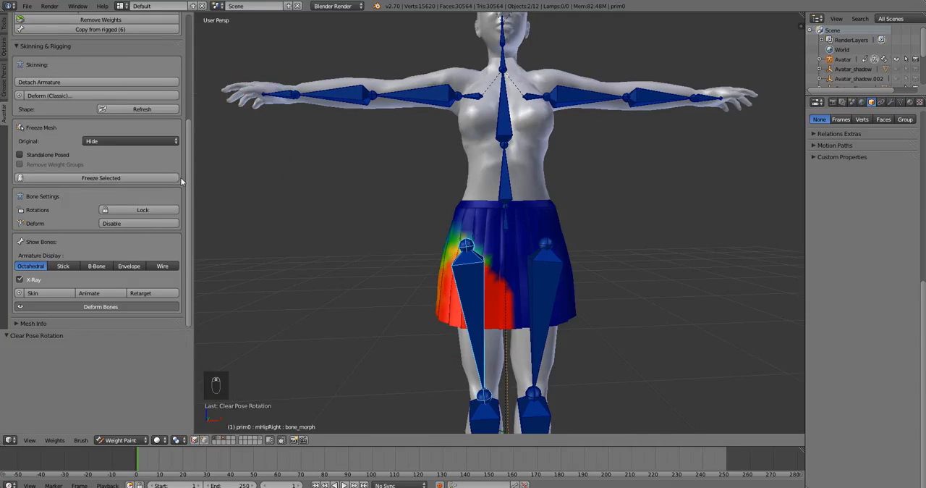
drag(190, 182, 112, 62)
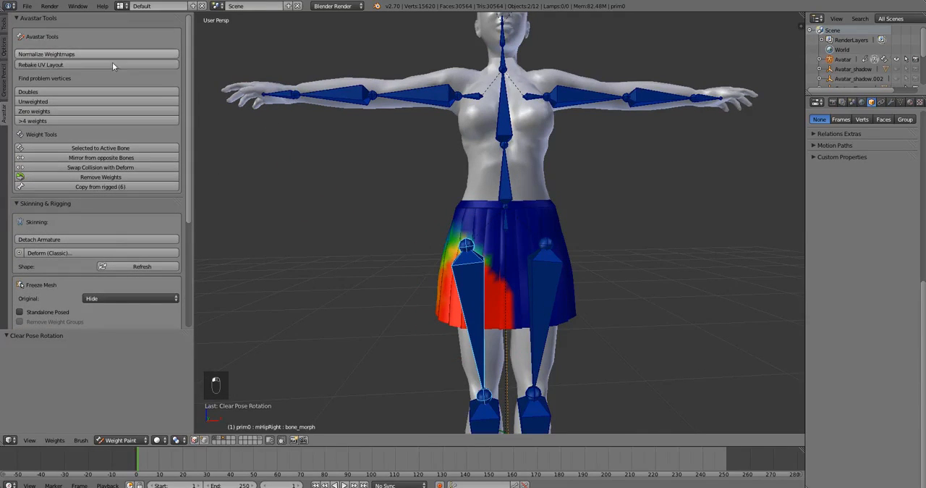
click(4, 23)
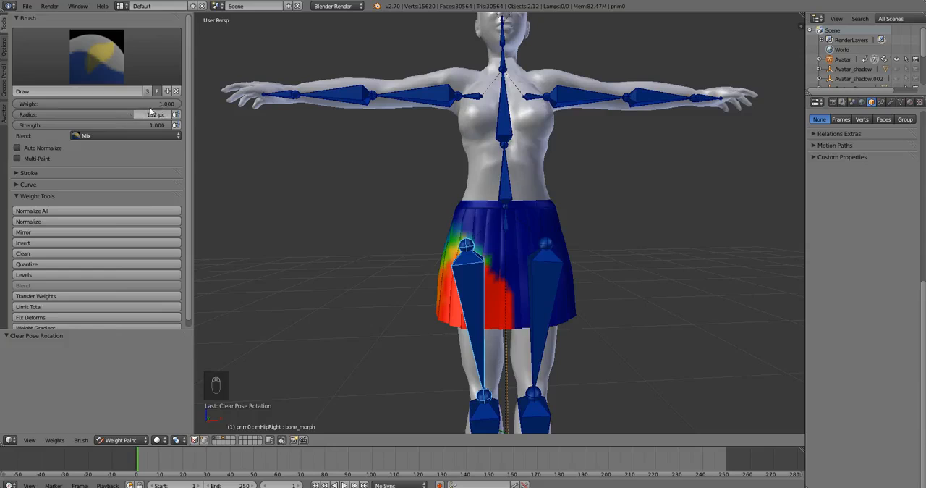
drag(167, 105, 179, 104)
Paint mHipRight weight onto the skirt with a 200 px brush, and add a stroke near the hip with a 22 px brush.
scroll(463, 234, down, 3)
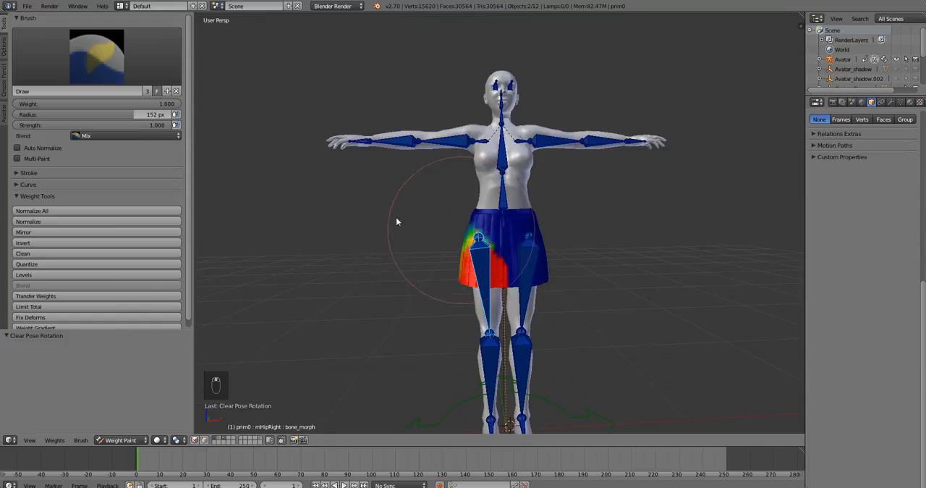
drag(136, 115, 173, 115)
drag(530, 257, 528, 259)
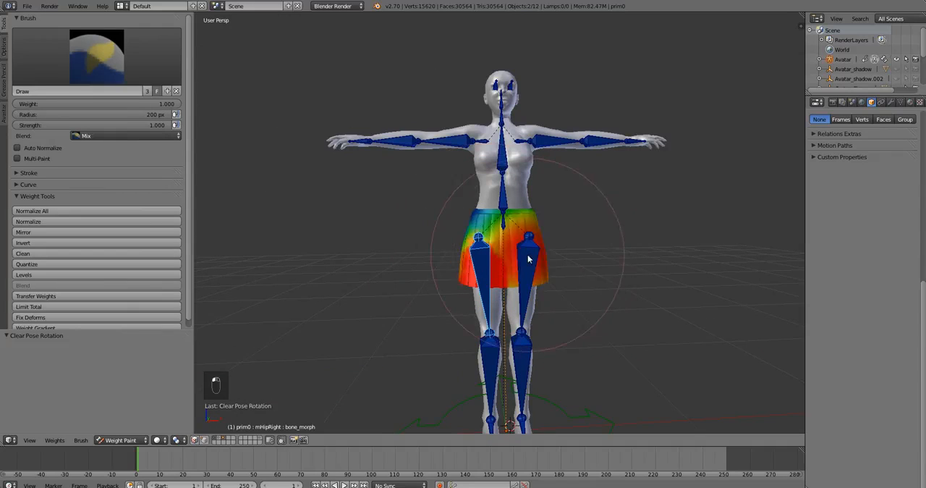
drag(155, 114, 27, 115)
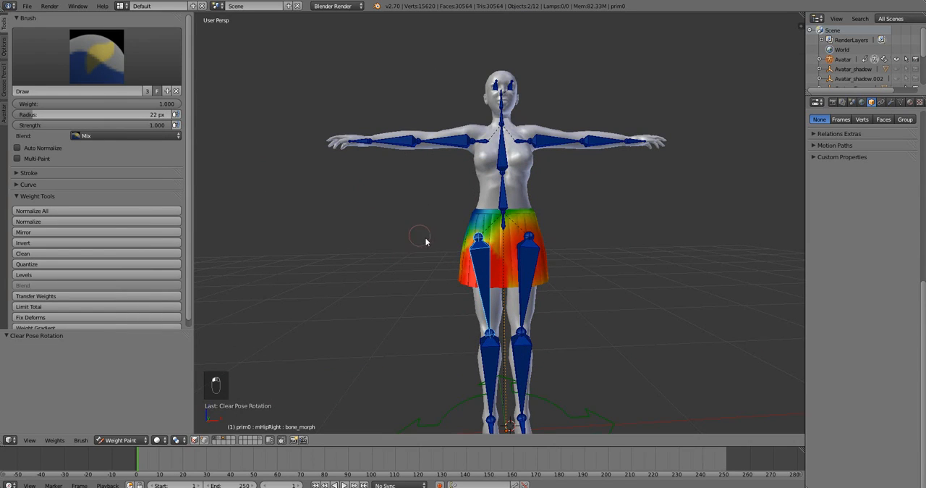
drag(486, 232, 472, 231)
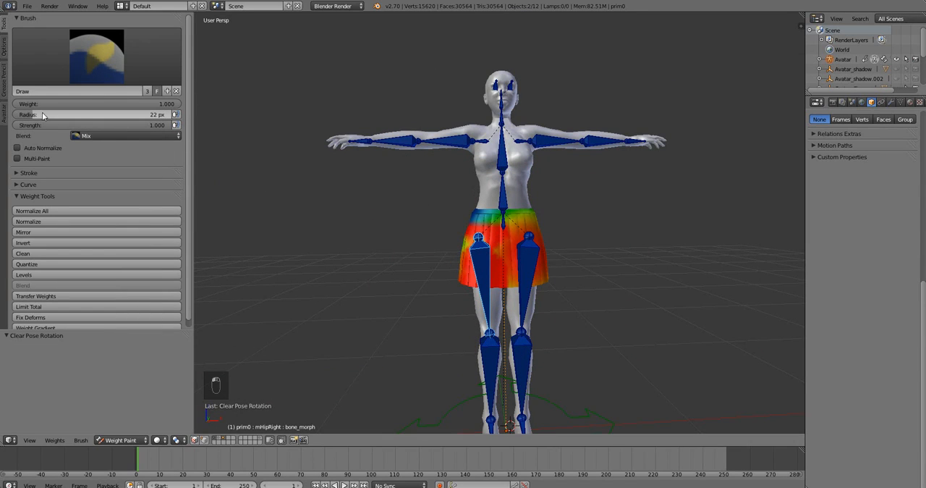
Set the Draw brush's radius to 200 px and its strength and weight to 1.000.
mouse_move(37, 114)
mouse_down()
mouse_move(172, 115)
mouse_move(139, 126)
mouse_move(20, 125)
mouse_move(173, 126)
mouse_move(104, 125)
mouse_up()
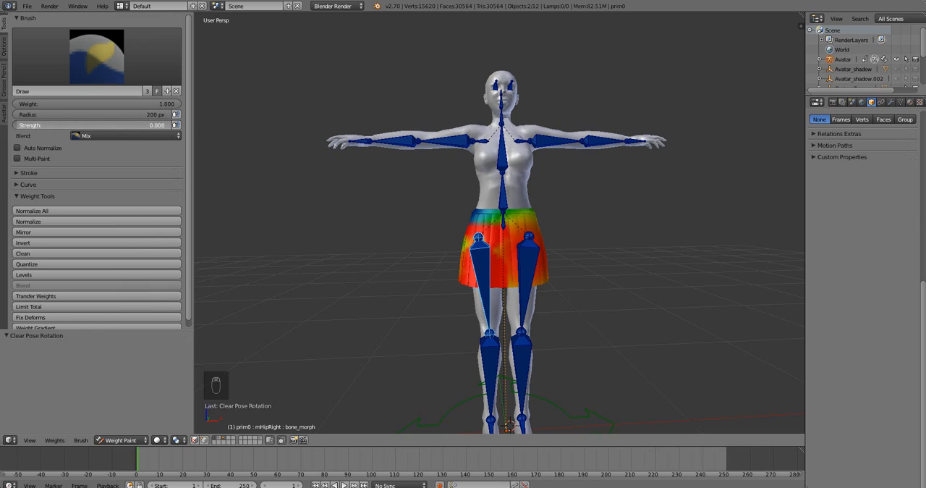
drag(21, 125, 172, 126)
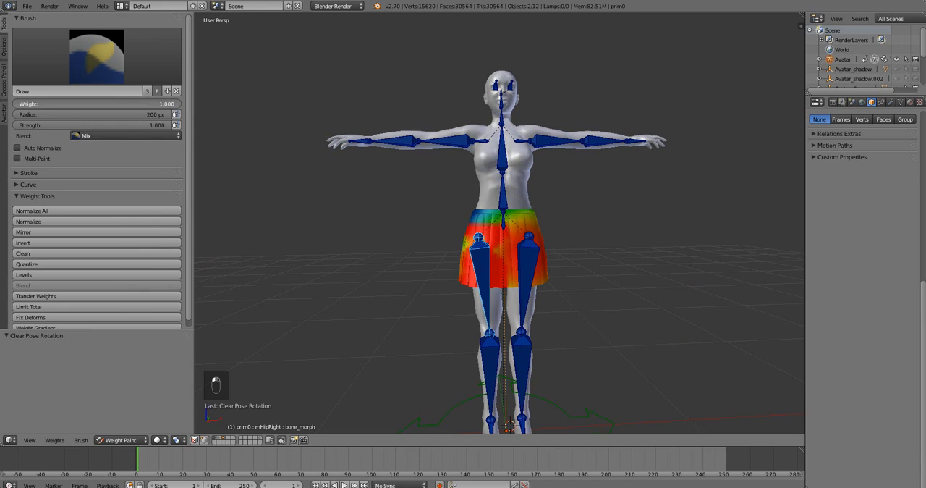
click(174, 104)
key(Return)
click(175, 105)
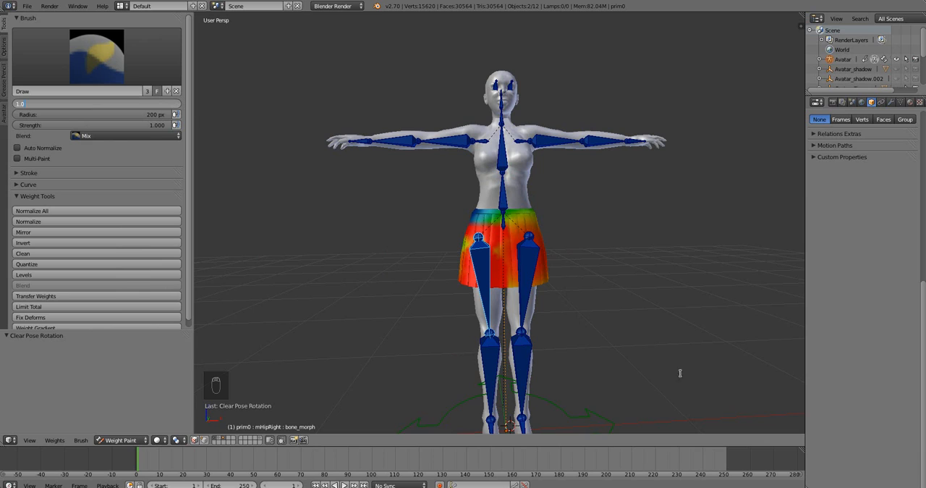
key(Return)
Paint the whole skirt with mHipRight weight 1.000, and test it by swinging the bone outward twice before clearing the pose rotation.
mouse_move(547, 279)
mouse_down()
mouse_move(535, 267)
mouse_move(466, 309)
mouse_up()
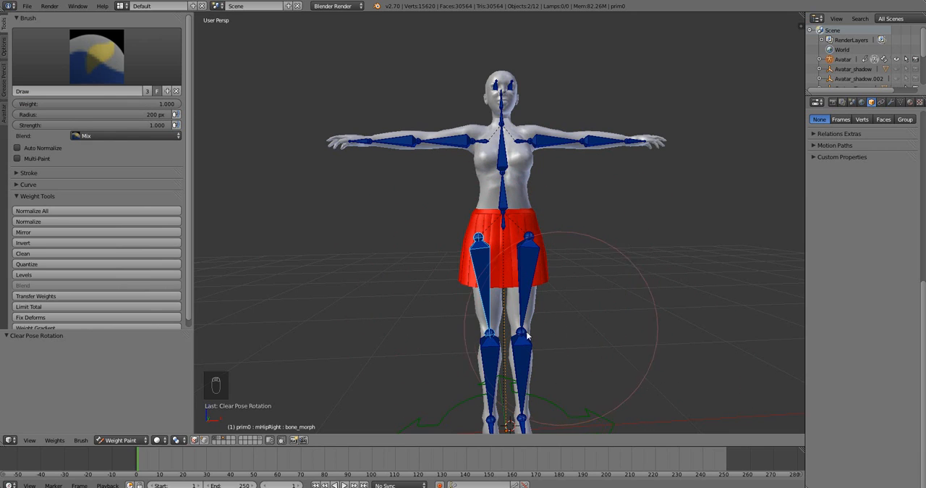
key(r)
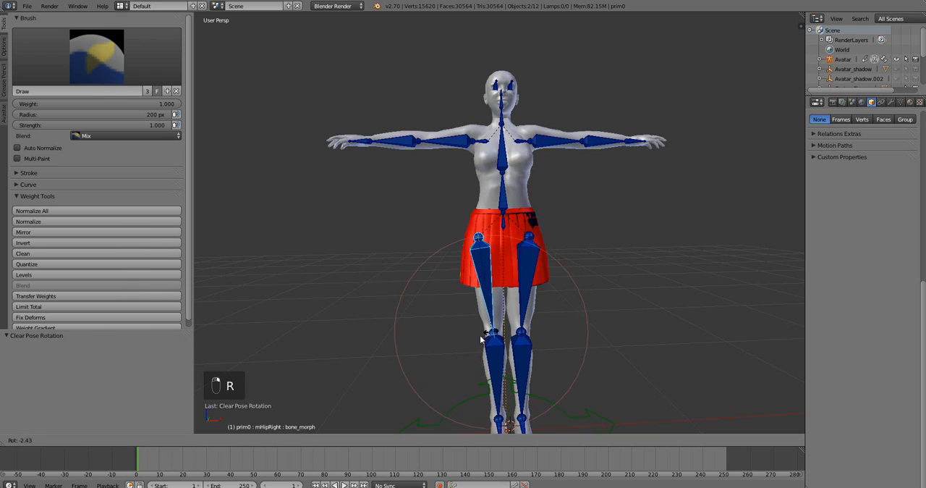
click(364, 269)
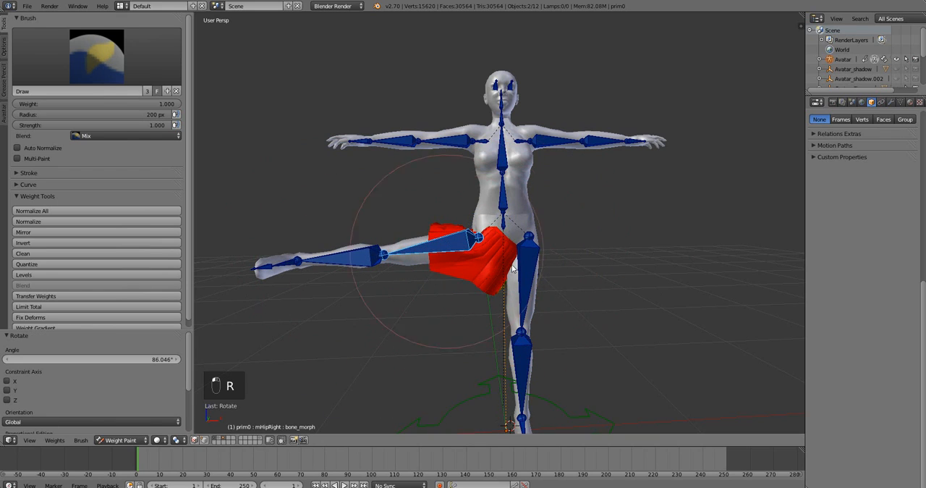
key(r)
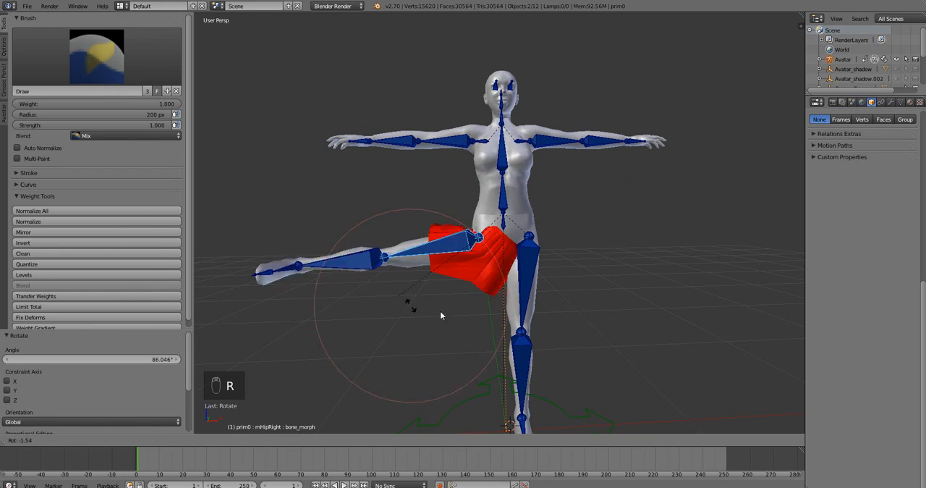
click(496, 273)
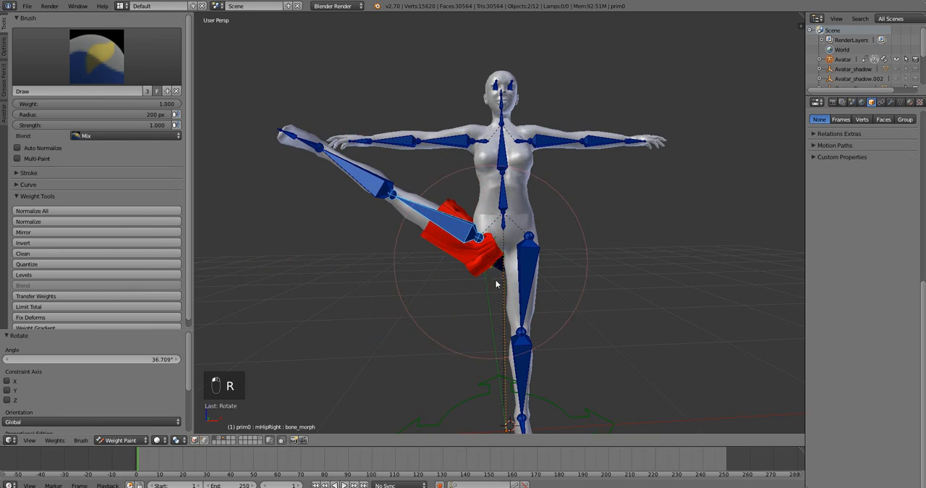
key(alt+r)
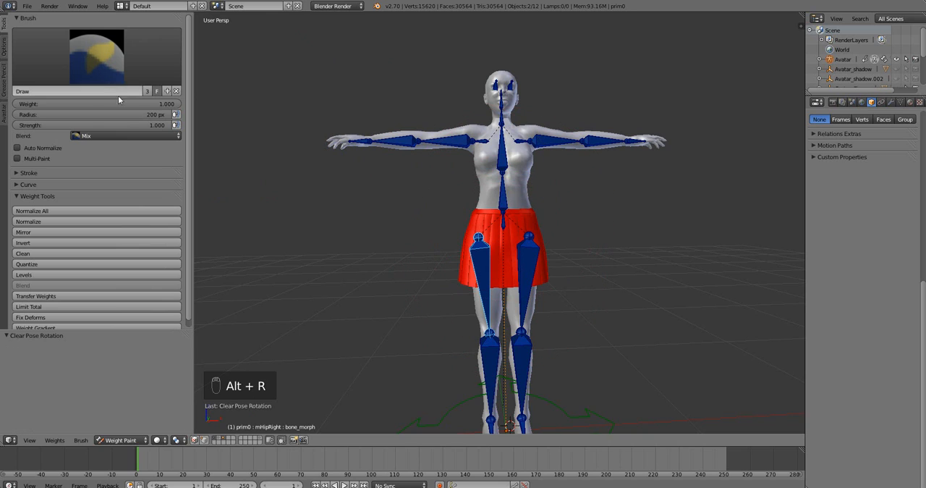
Set the brush weight to 0.000 and paint it over the whole skirt, rotating mHipRight outward and inward to reach the remaining areas.
drag(172, 105, 24, 108)
mouse_move(548, 263)
mouse_down()
mouse_move(582, 237)
mouse_move(418, 317)
mouse_up()
key(r)
click(369, 267)
mouse_move(427, 282)
mouse_down()
mouse_move(549, 248)
mouse_move(444, 292)
mouse_move(540, 257)
mouse_move(486, 299)
mouse_up()
key(r)
click(566, 273)
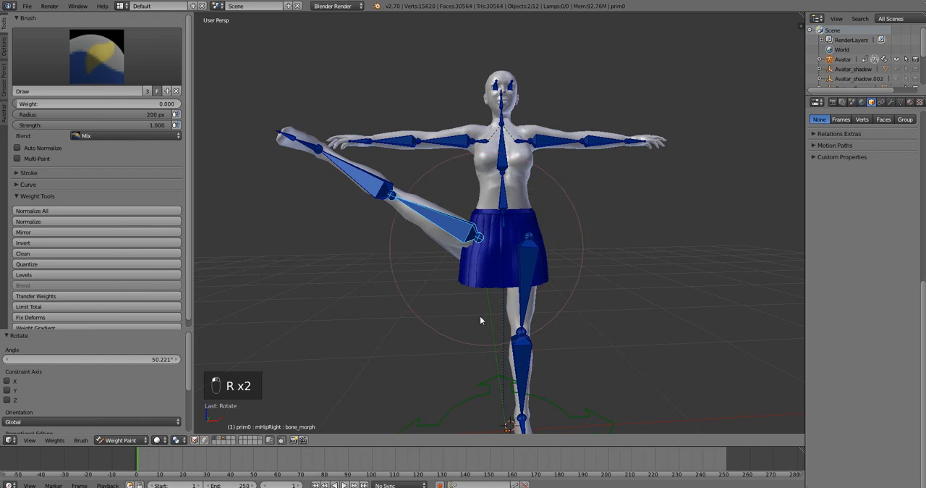
key(r)
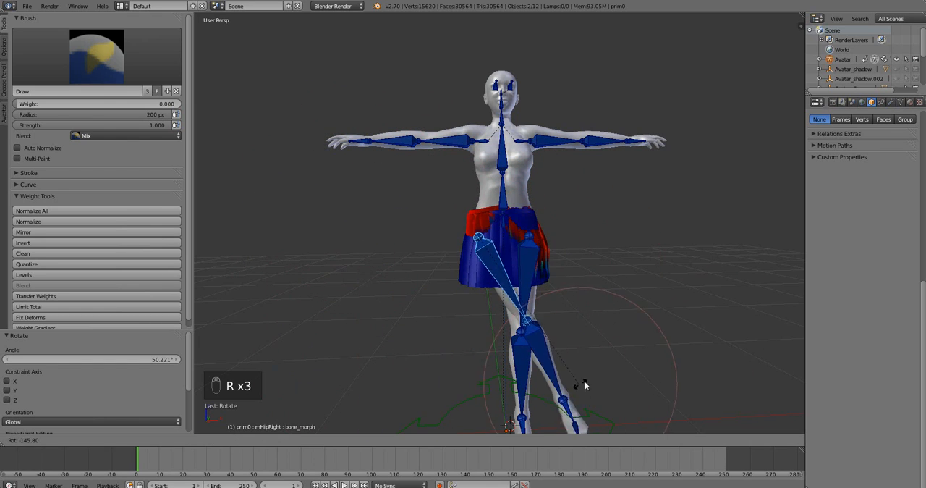
click(548, 255)
drag(548, 254, 533, 262)
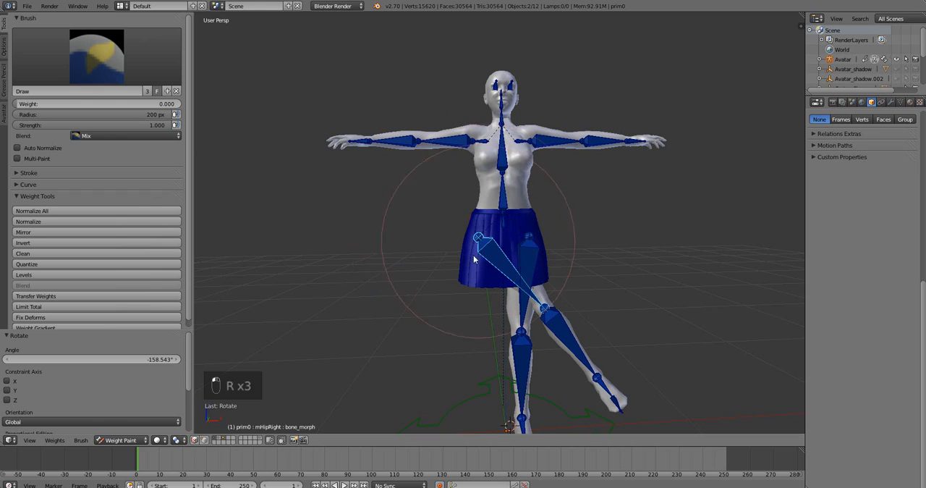
Swing the mHipRight bone outward to test the zero-weight skirt, and clear its pose rotation.
key(r)
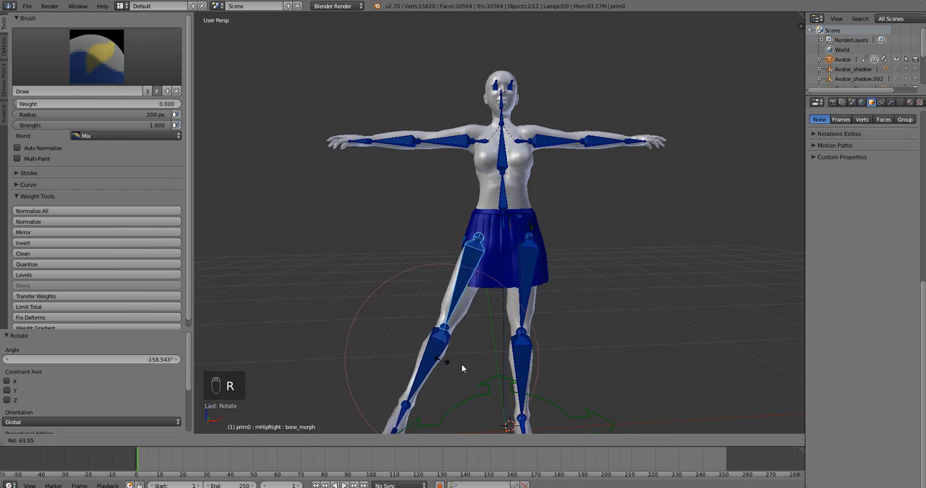
click(463, 364)
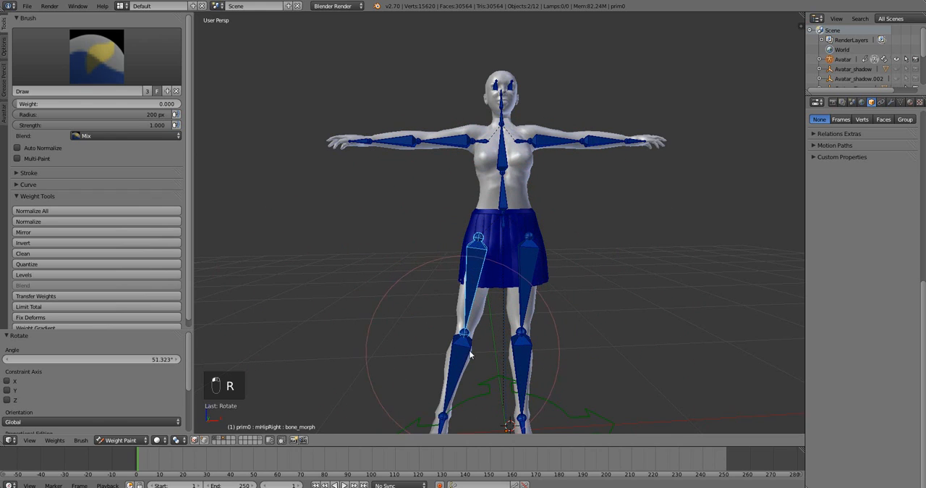
key(alt+r)
key(r)
click(431, 353)
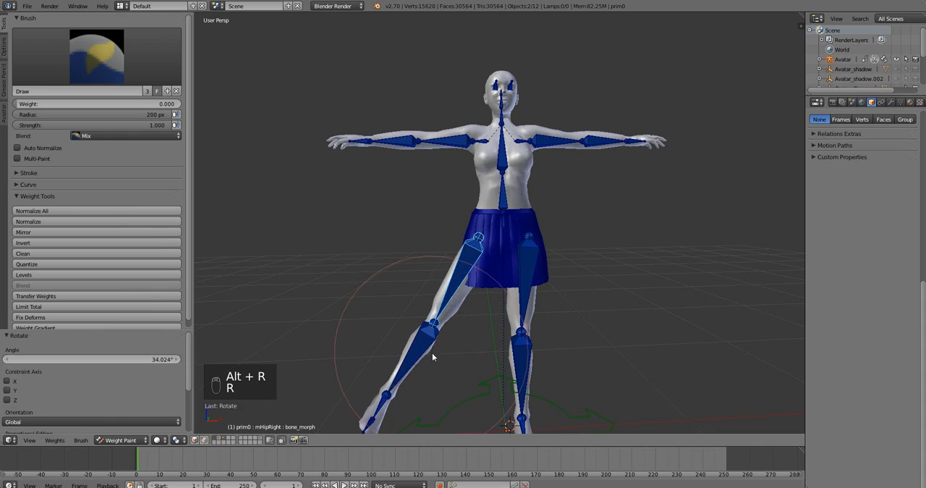
key(alt+r)
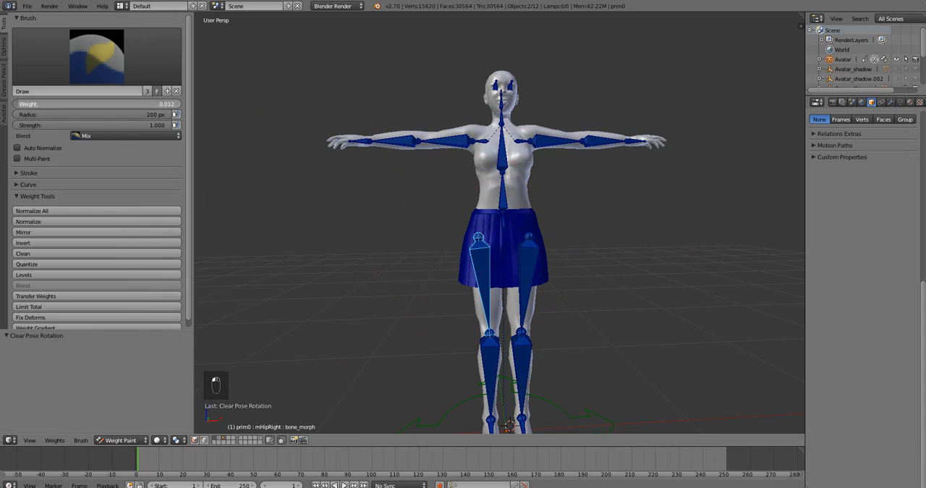
Set the brush weight to 0.282, and test-rotate mHipRight in a closer view of the skirt before clearing its rotation.
drag(33, 104, 64, 104)
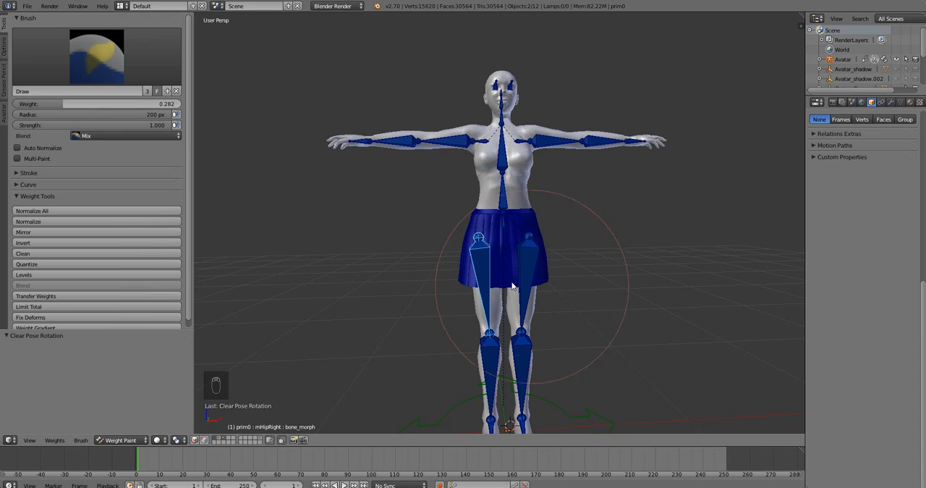
scroll(484, 271, up, 1)
scroll(482, 273, up, 2)
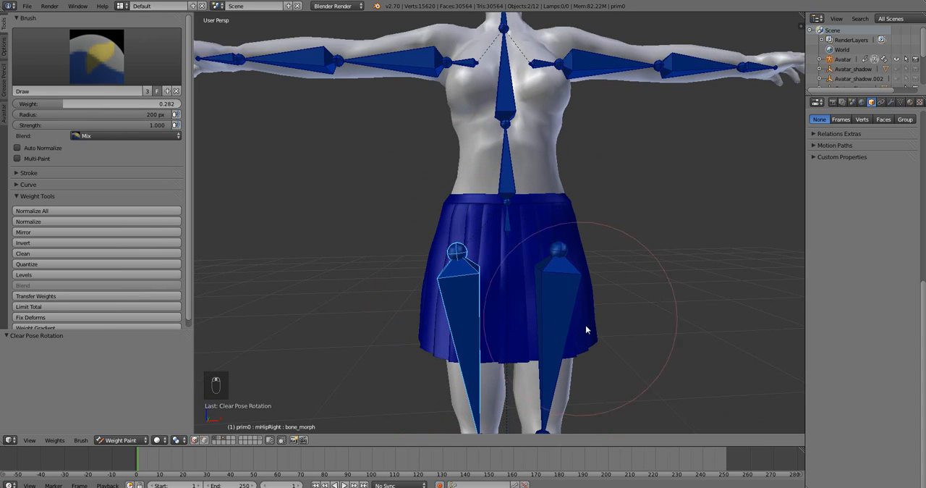
key(r)
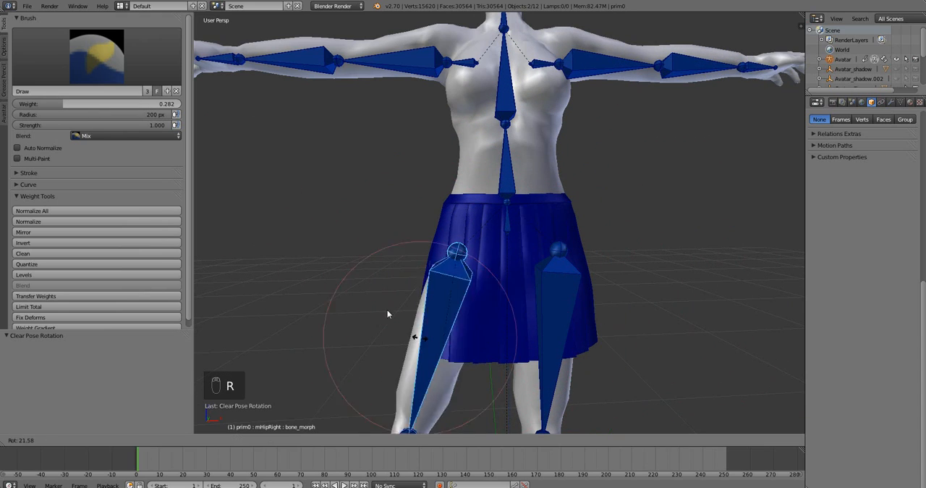
click(459, 339)
key(alt+r)
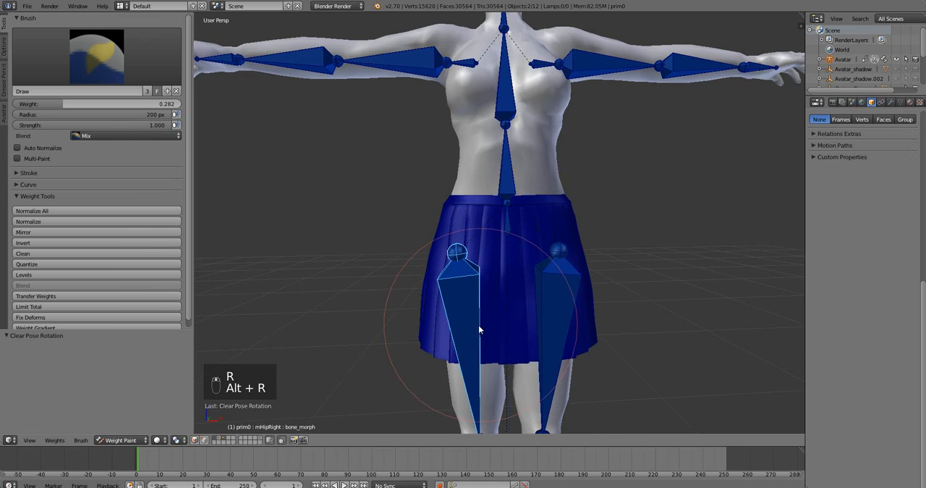
scroll(480, 326, down, 3)
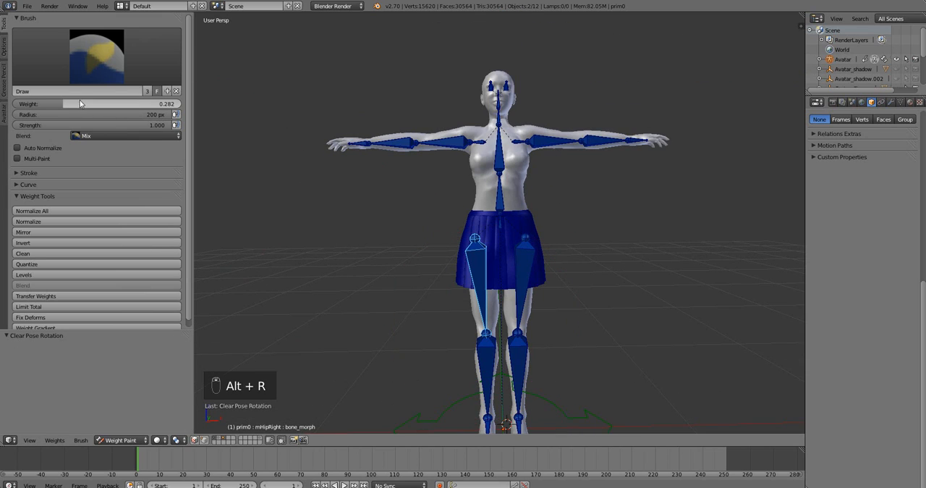
Paint the mHipRight side of the skirt with weight 0.453, and repaint it with weight 0.312.
drag(80, 103, 108, 103)
drag(467, 261, 468, 293)
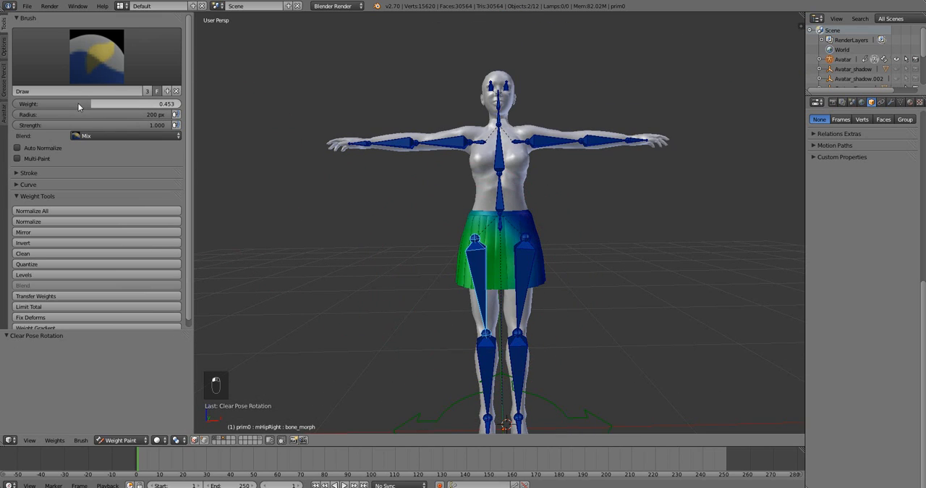
drag(79, 106, 56, 106)
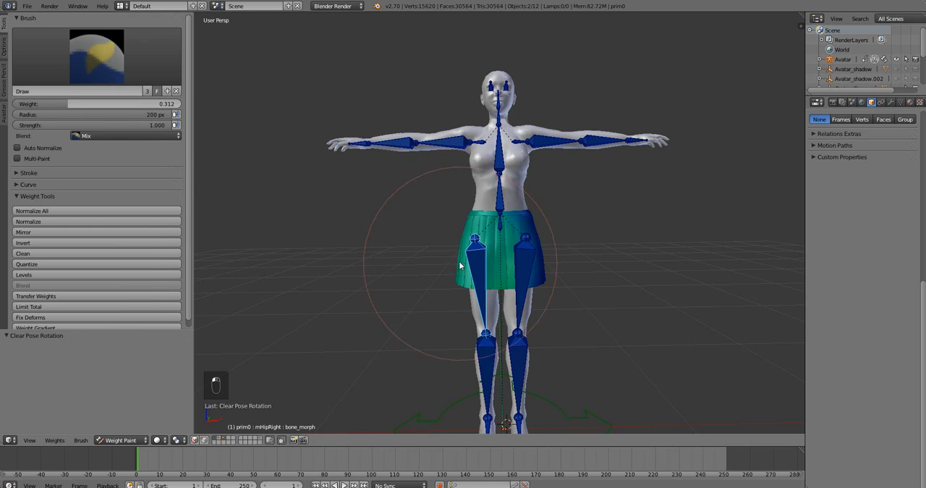
Rotate mHipRight slightly inward to test the partially weighted skirt, and clear its pose rotation.
key(r)
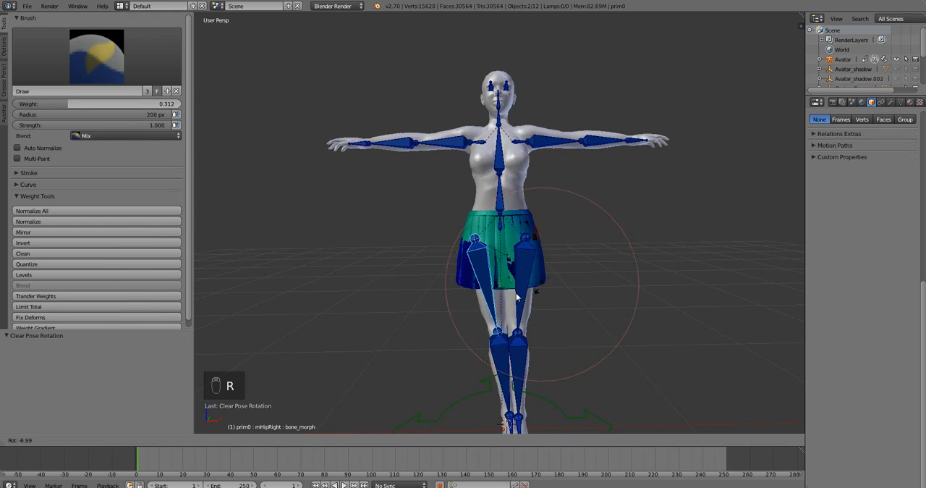
click(516, 301)
key(alt+r)
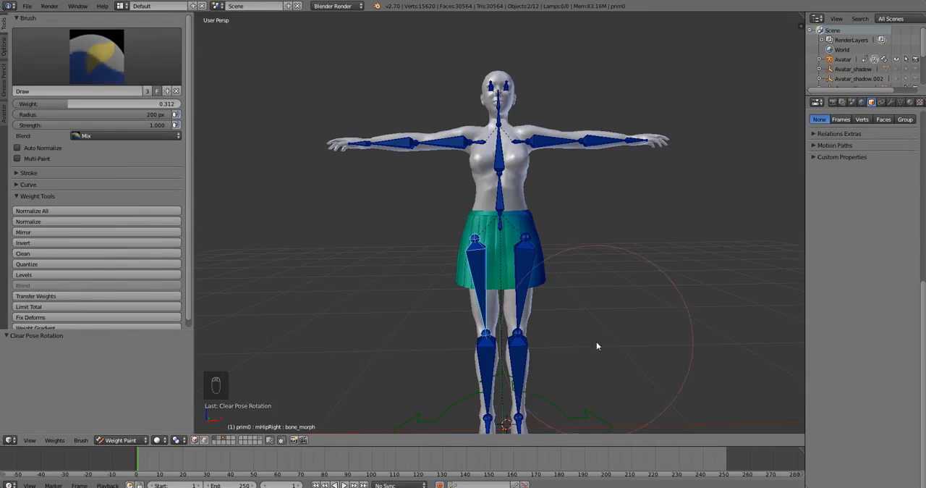
scroll(536, 309, up, 2)
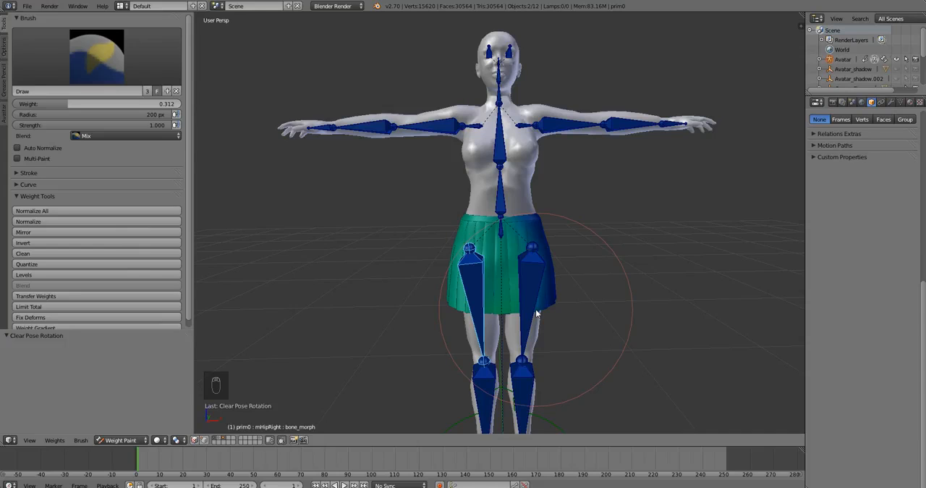
scroll(571, 322, down, 3)
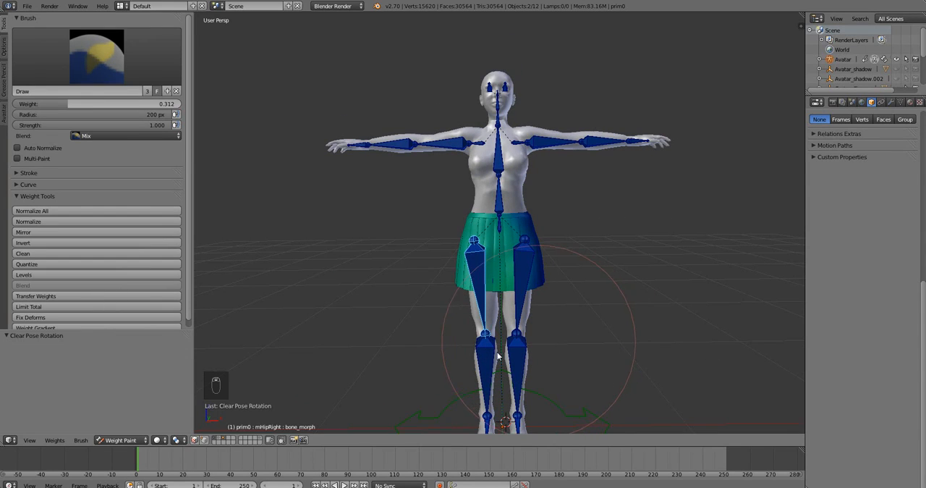
Switch to an empty layer and import the Collada file FemAvg_RegularSkirt_Relaxed.dae from the FemaleMeshTemplates folder.
click(229, 440)
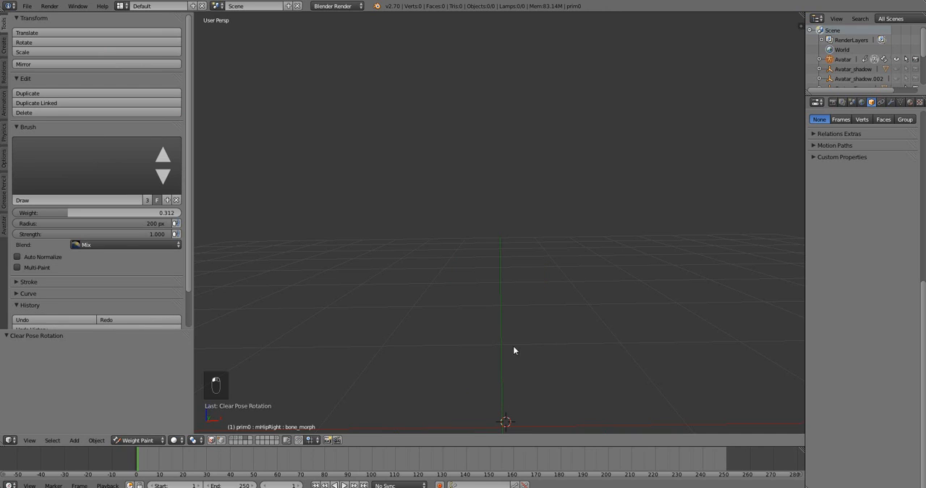
click(29, 6)
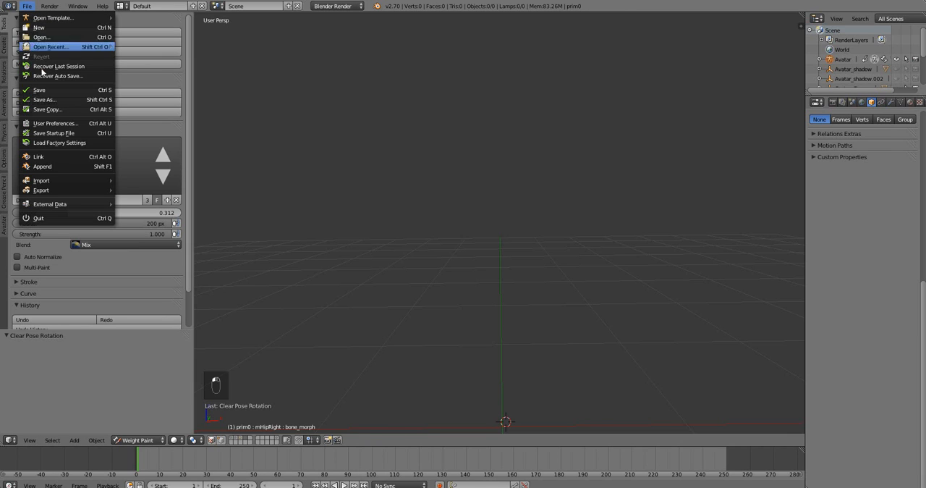
mouse_move(72, 181)
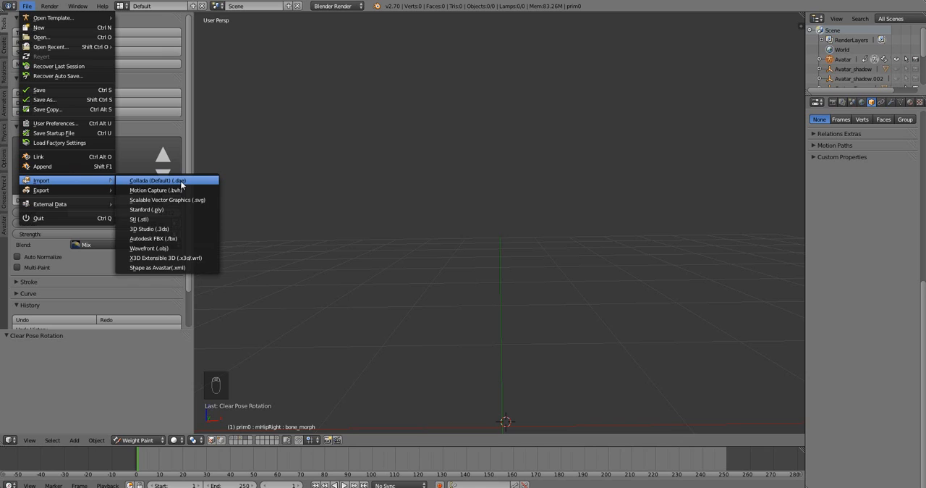
click(182, 185)
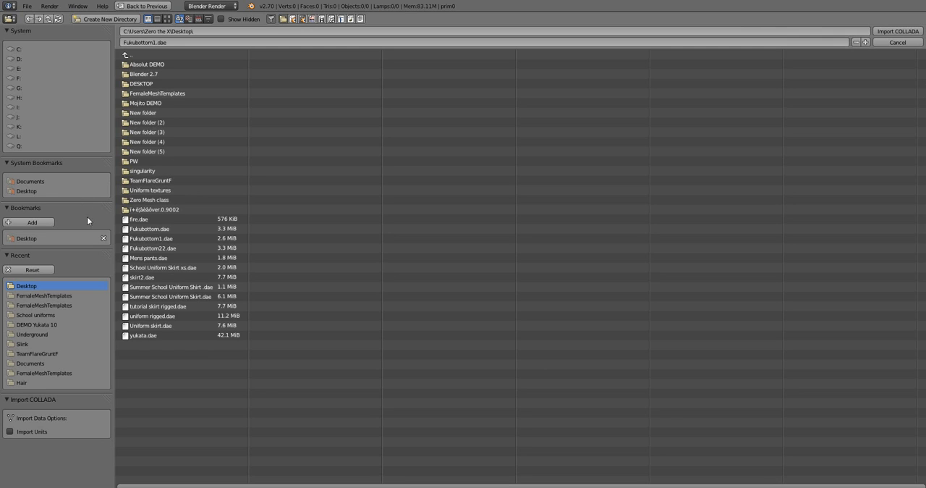
click(183, 94)
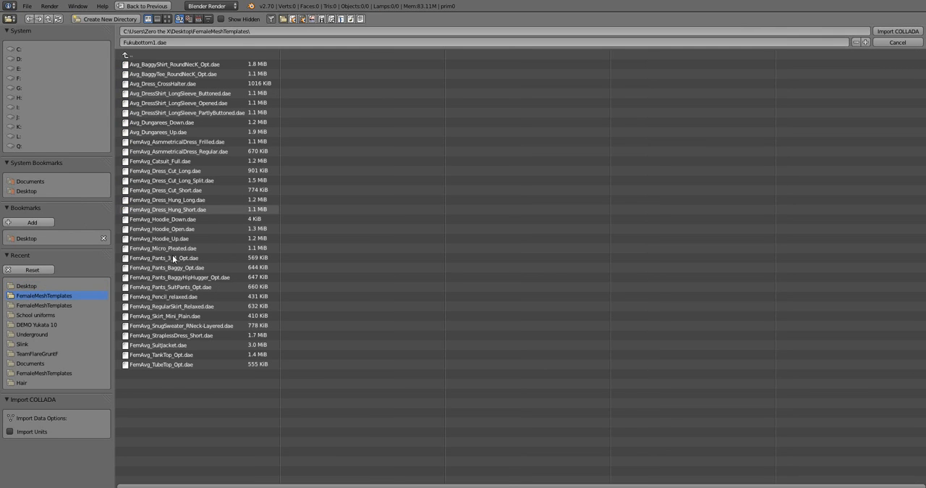
double_click(194, 308)
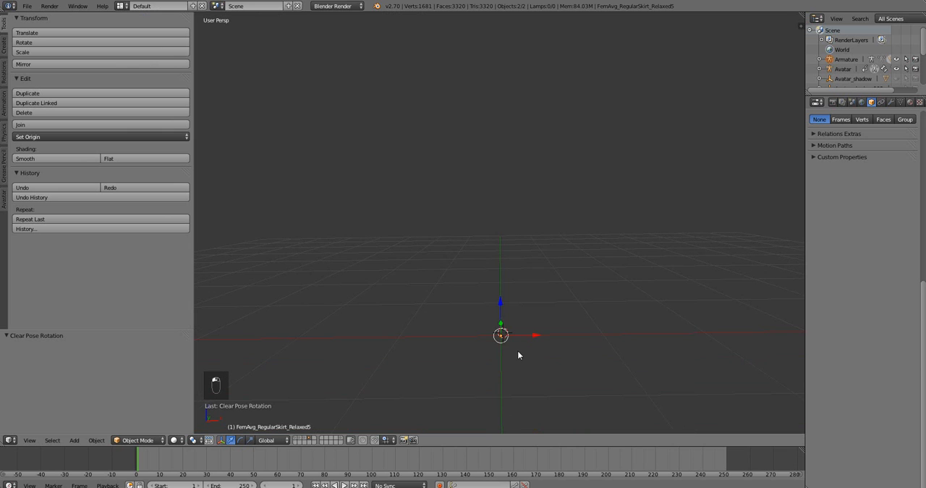
Scale the imported skirt and armature by 56.146, raise them 0.520 along Z, and enlarge them by a further 1.317.
scroll(519, 356, up, 1)
key(s)
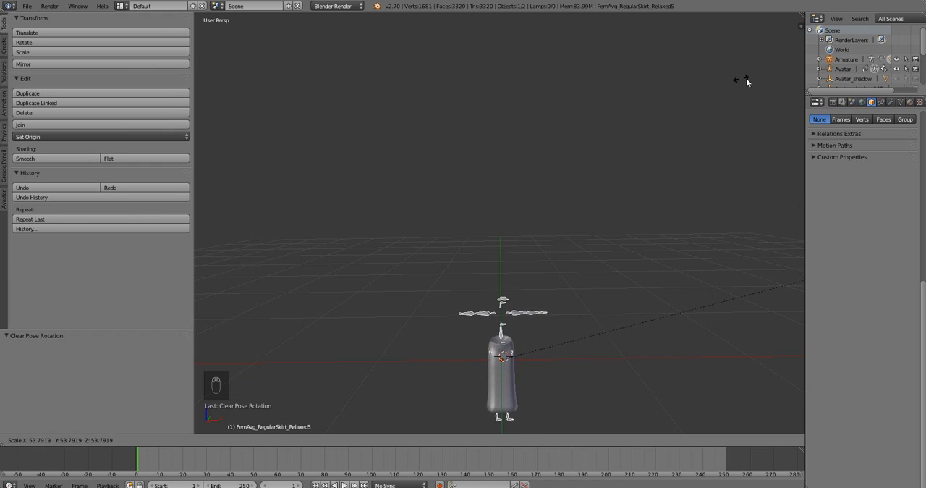
click(270, 181)
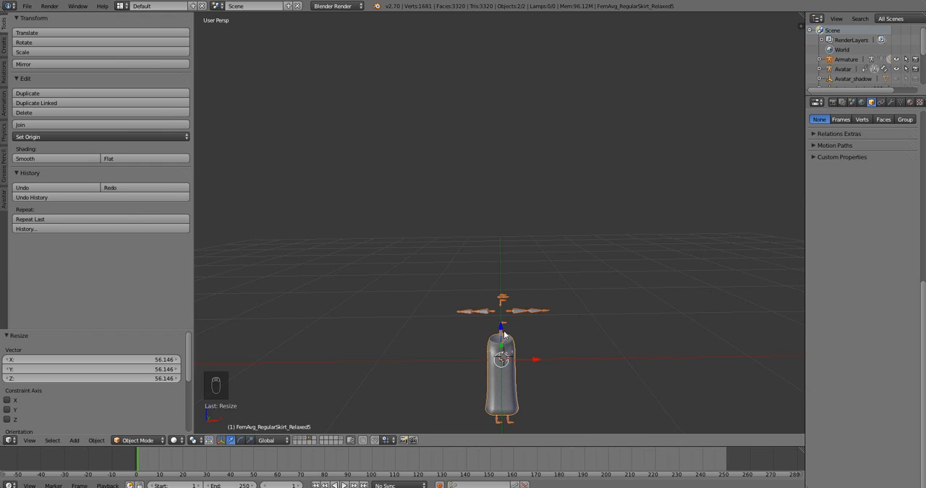
drag(504, 334, 502, 250)
key(s)
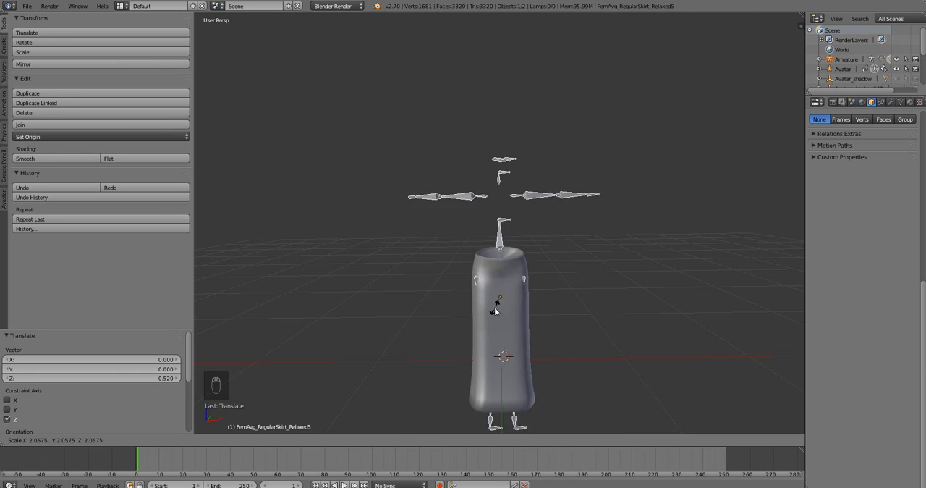
click(493, 306)
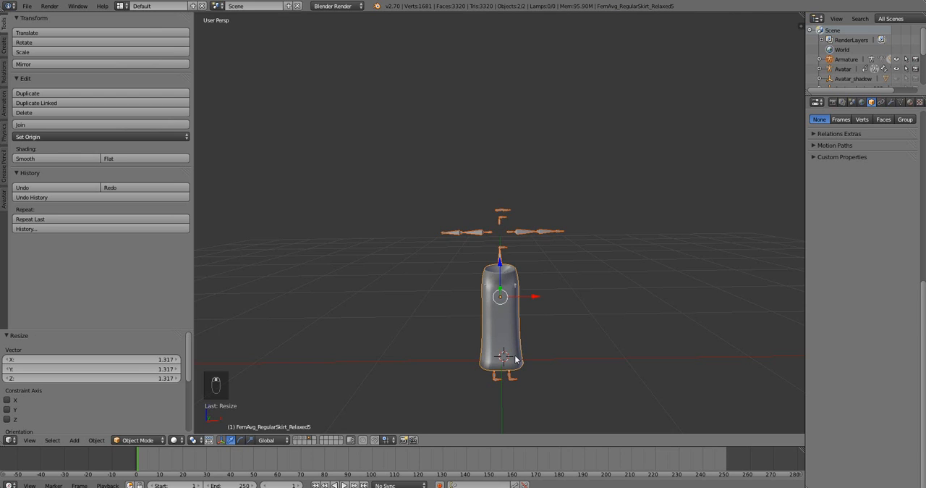
middle_drag(515, 358, 498, 330)
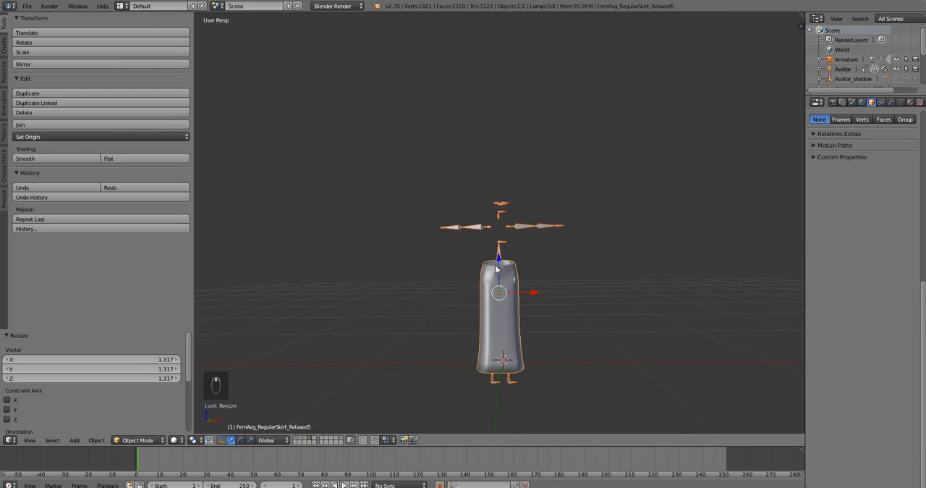
Raise the imported skirt and armature 0.073 along Z, and show the avatar's layer.
drag(501, 257, 502, 246)
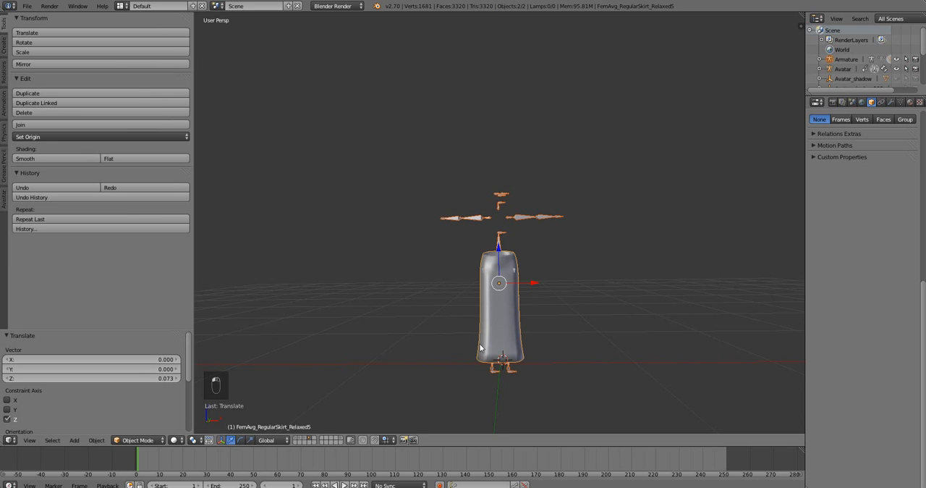
shift+click(296, 440)
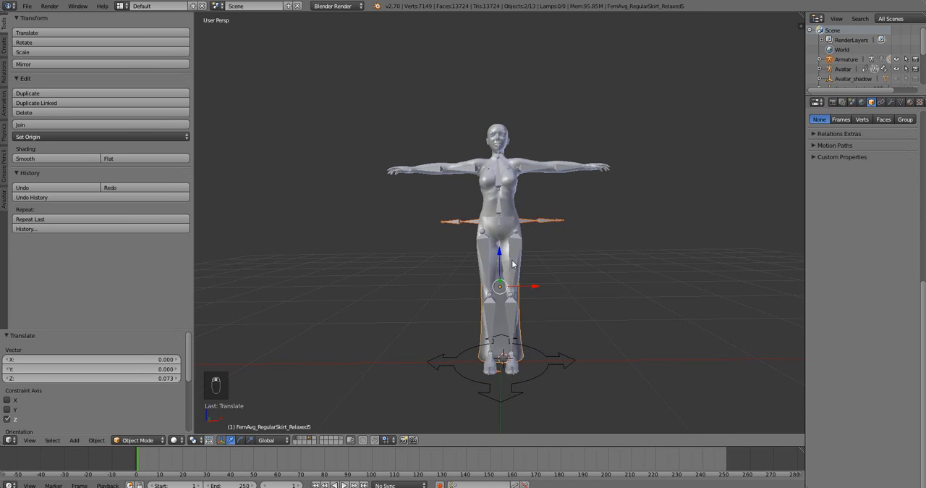
mouse_move(520, 279)
middle_down()
mouse_move(472, 275)
mouse_move(517, 288)
middle_up()
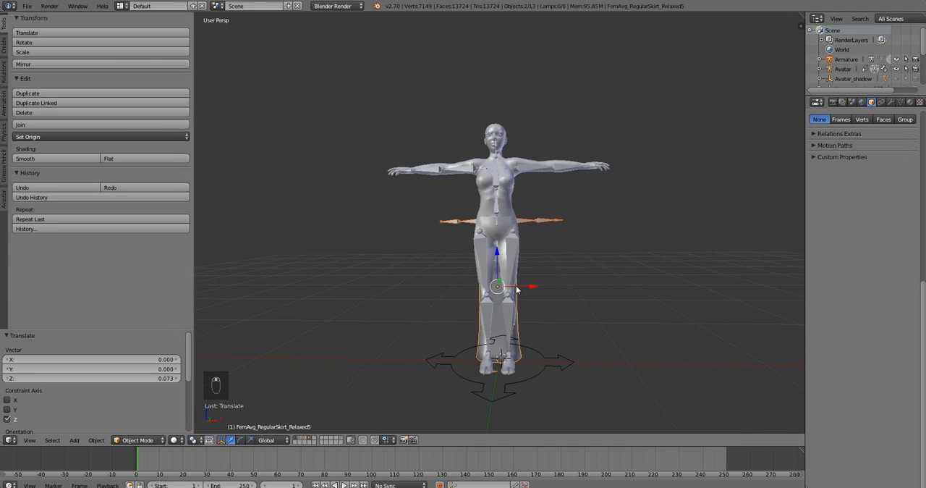
Enlarge the skirt template and its armature, raise them 0.246 along Z, and scale them down towards the avatar's size, finishing with a factor of 0.987.
key(s)
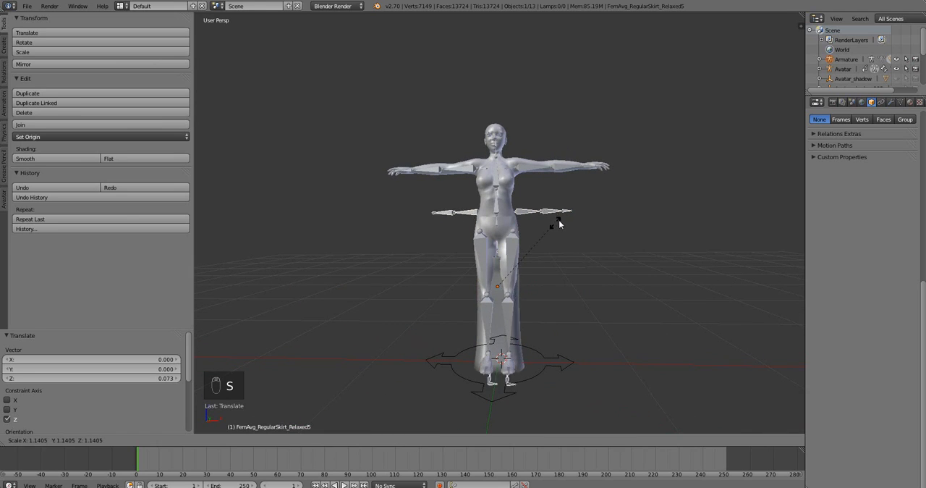
click(585, 208)
drag(499, 252, 501, 220)
key(s)
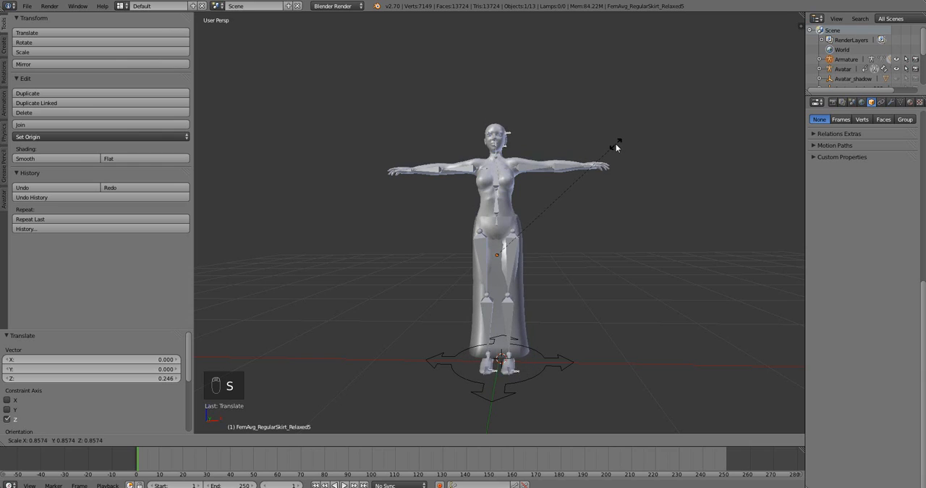
click(615, 143)
key(s)
click(628, 125)
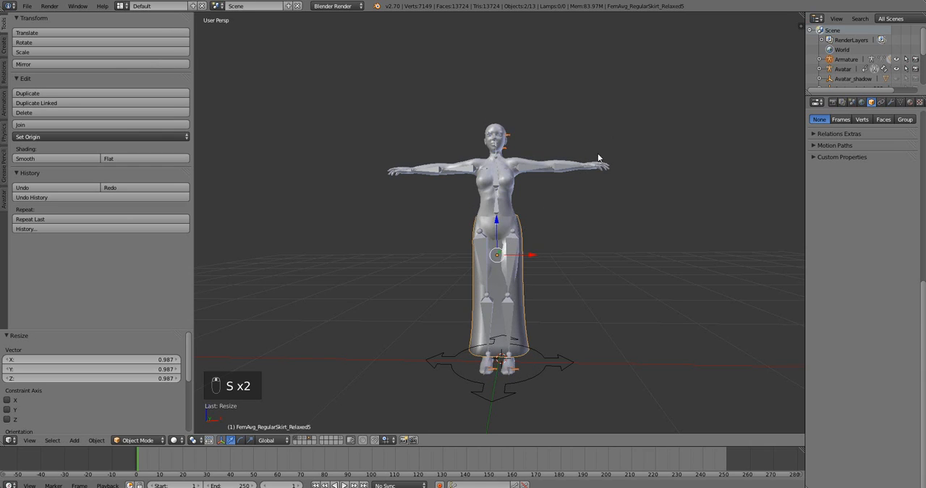
Shift the skirt template and its armature -0.044 along Y, and scale them by 0.972.
middle_drag(598, 154, 680, 169)
drag(504, 251, 509, 258)
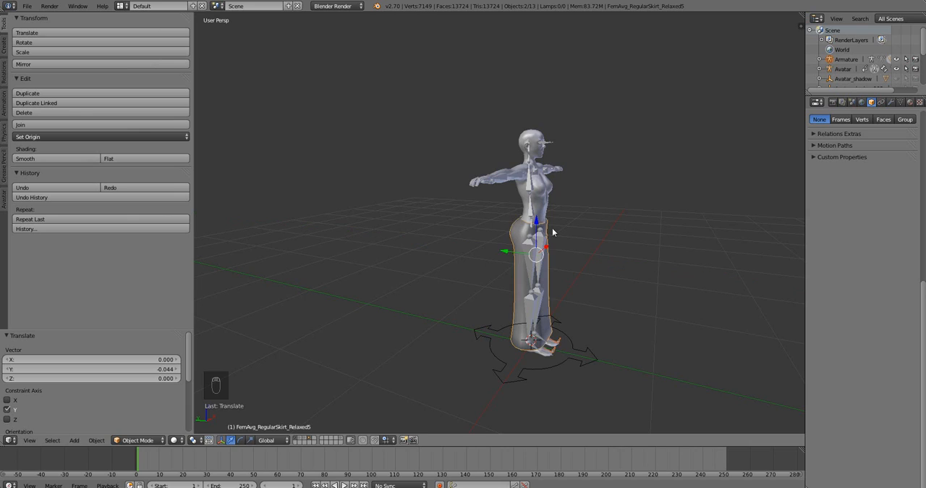
middle_drag(508, 258, 480, 217)
scroll(480, 216, up, 3)
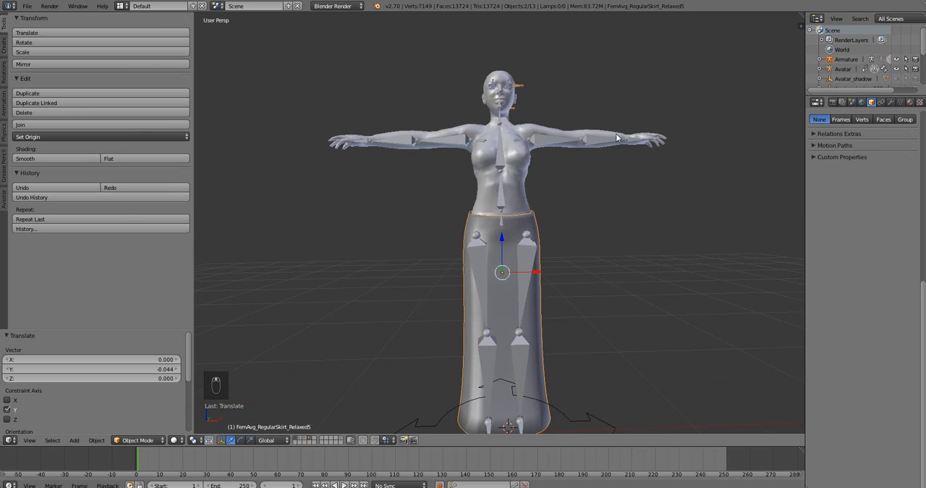
key(s)
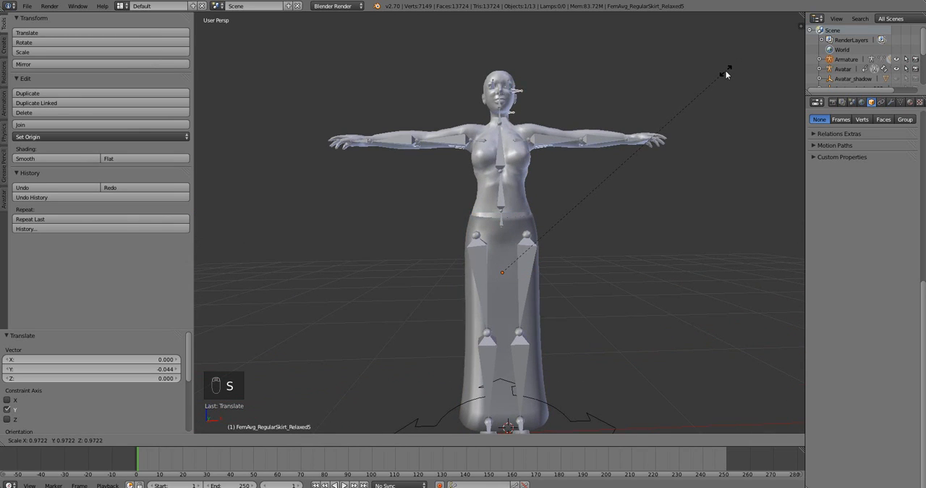
click(725, 70)
Raise the skirt template and its armature 0.024 along Z, and scale them by 0.982.
right_drag(507, 242, 504, 240)
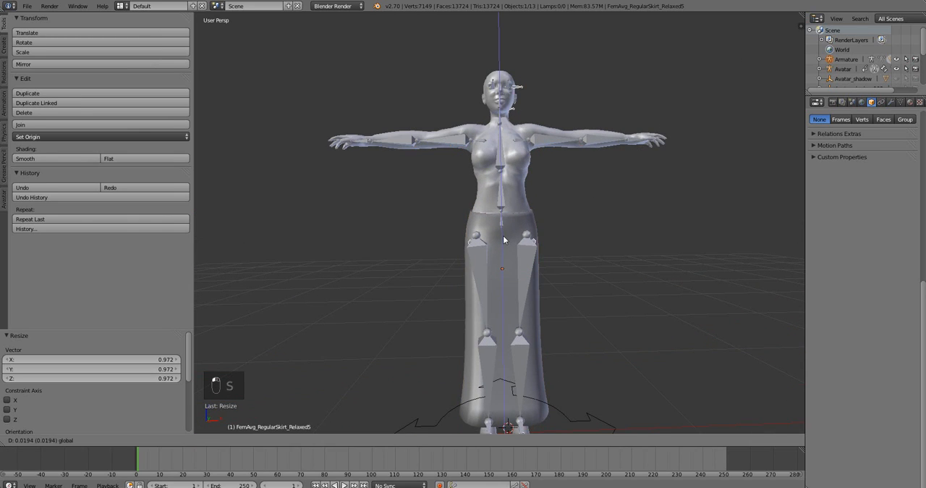
click(504, 240)
key(s)
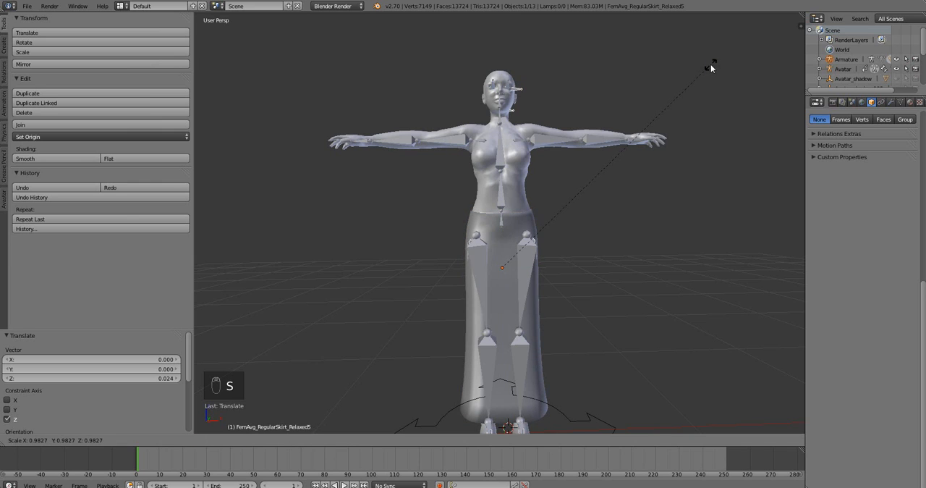
click(709, 67)
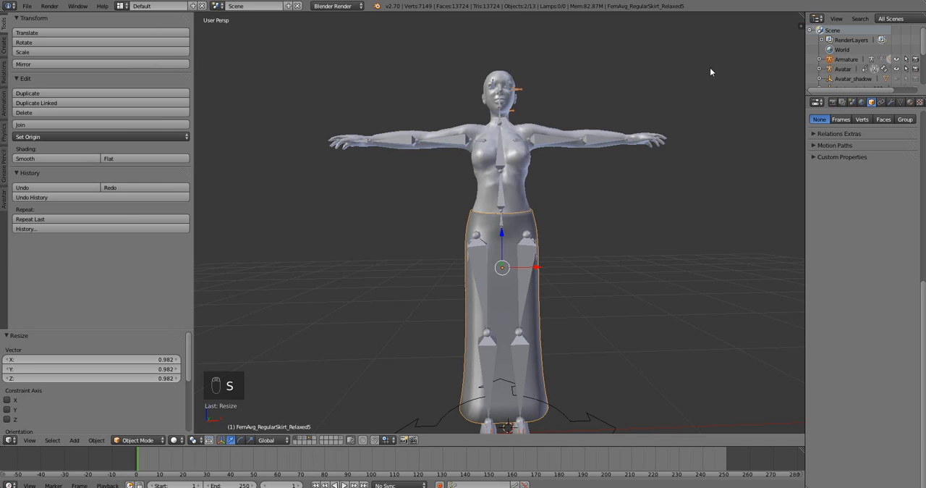
Fine-tune the skirt template's front-to-back and sideways position around the avatar's hips.
middle_drag(650, 143, 561, 159)
drag(478, 261, 480, 260)
middle_drag(480, 260, 533, 269)
drag(533, 269, 534, 272)
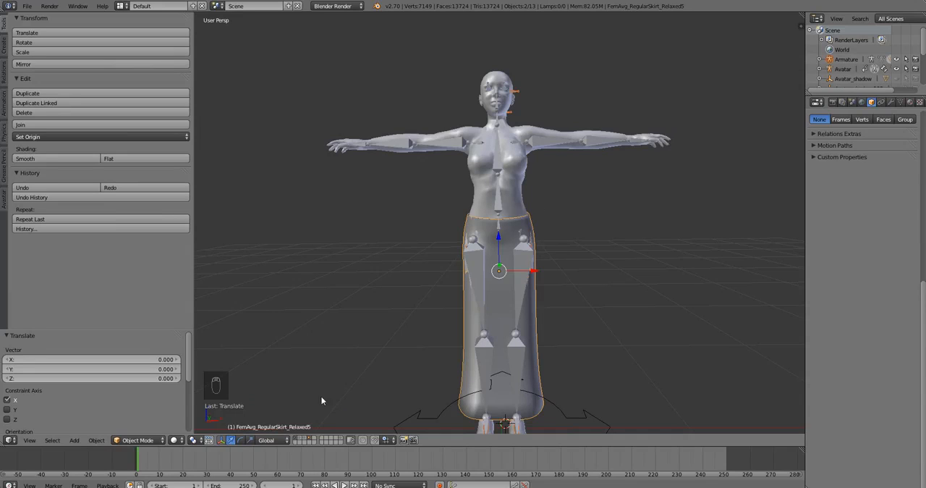
Display the pleated skirt's layer together with the avatar and the long skirt template.
shift+click(302, 441)
shift+click(302, 442)
shift+click(305, 442)
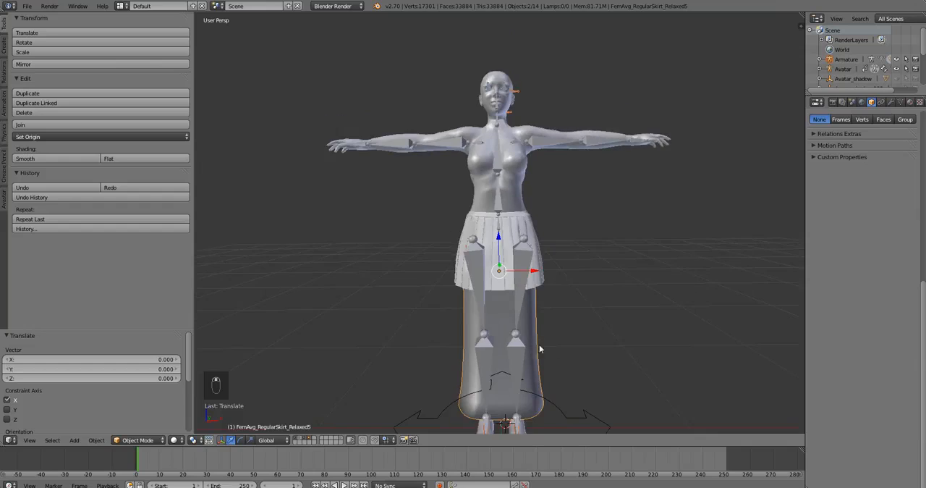
Transfer all weights from the long skirt template to the pleated skirt in Weight Paint mode, using the Nearest face method.
key(a)
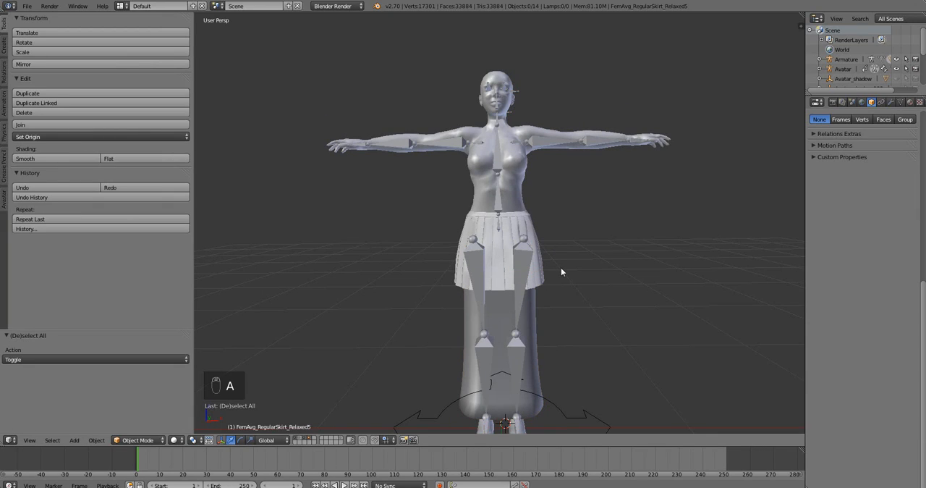
right_click(532, 331)
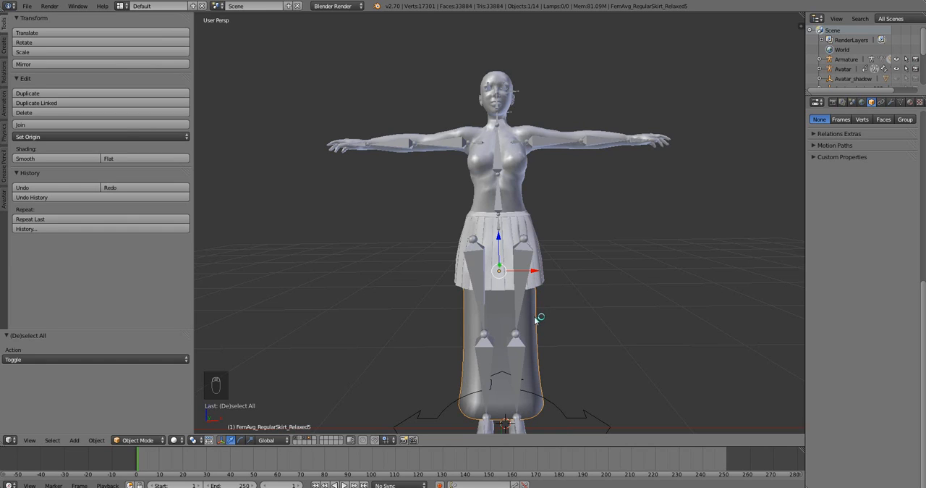
shift+right_click(544, 275)
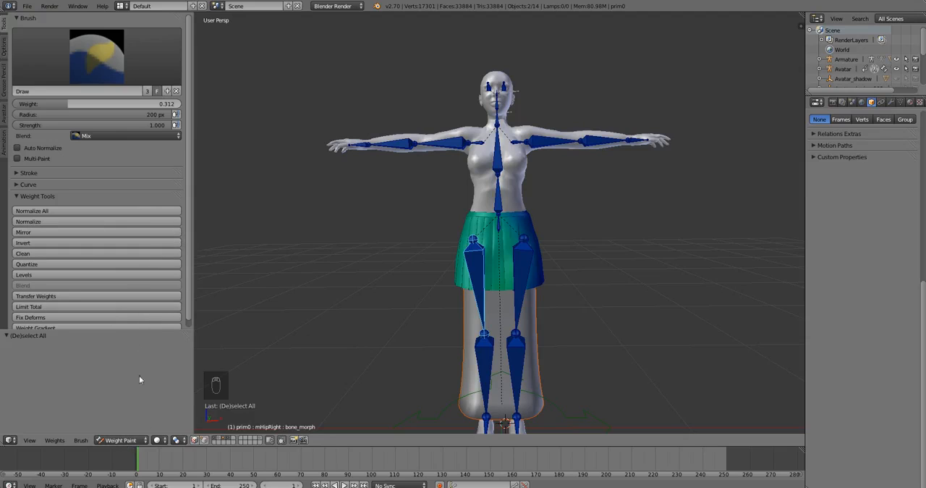
scroll(72, 259, down, 1)
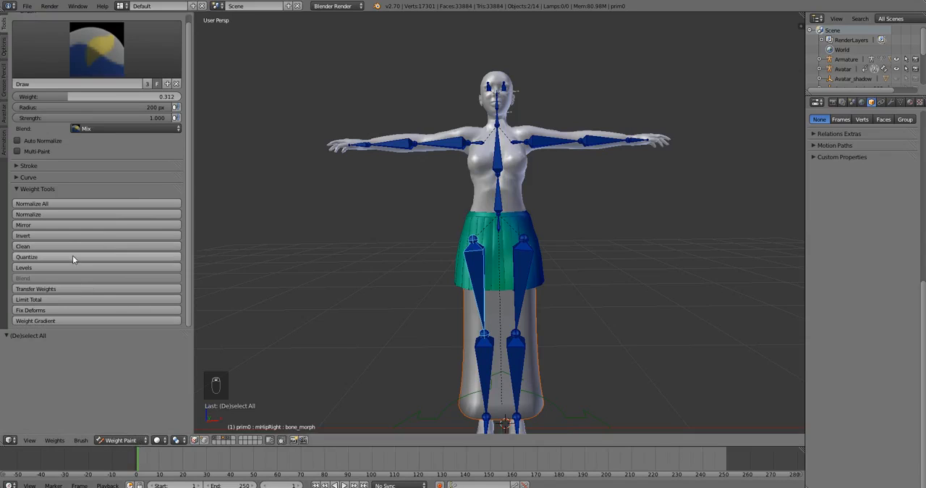
click(53, 288)
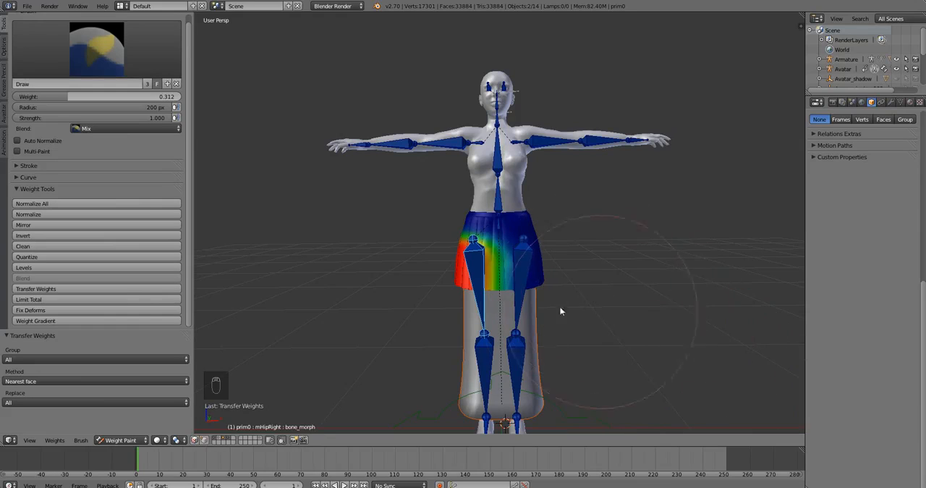
Rotate mHipRight inward and freely to test the pleated skirt's transferred weights, and clear its pose rotation.
right_click(479, 295)
key(r)
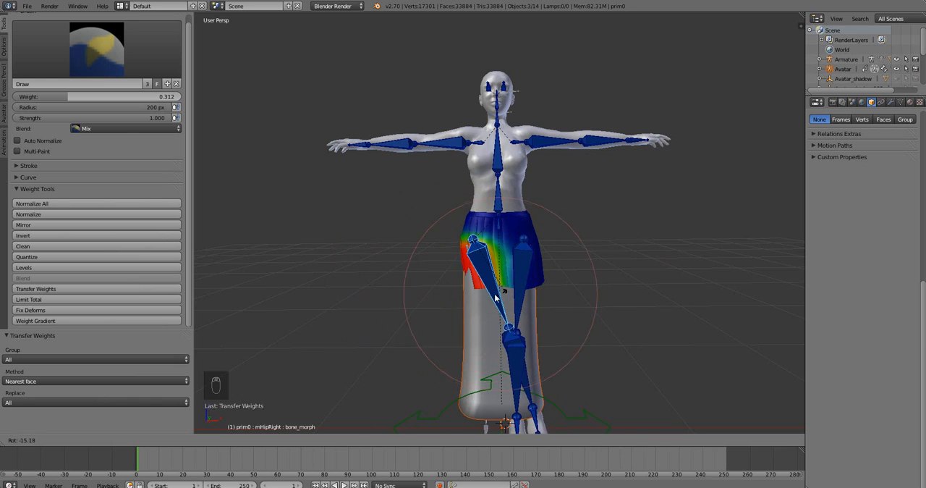
key(r)
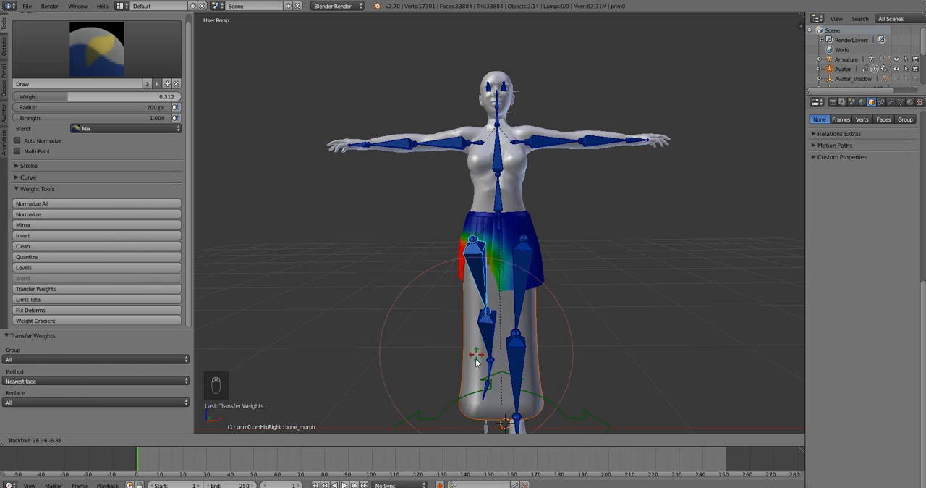
right_click(475, 362)
key(alt+r)
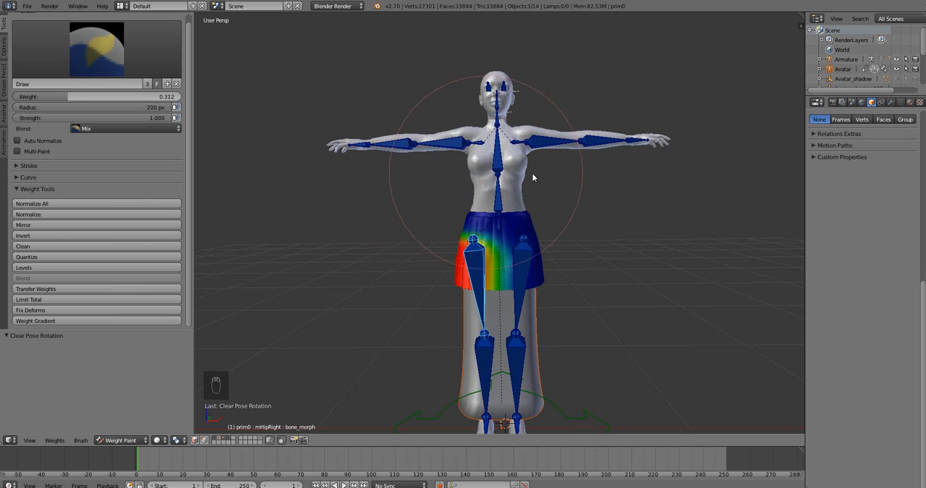
Hide the long skirt template's layer, keep the avatar and pleated skirt displayed, and return to Object Mode.
mouse_move(536, 172)
middle_down()
mouse_move(437, 190)
mouse_move(326, 175)
mouse_move(419, 186)
mouse_move(537, 180)
middle_up()
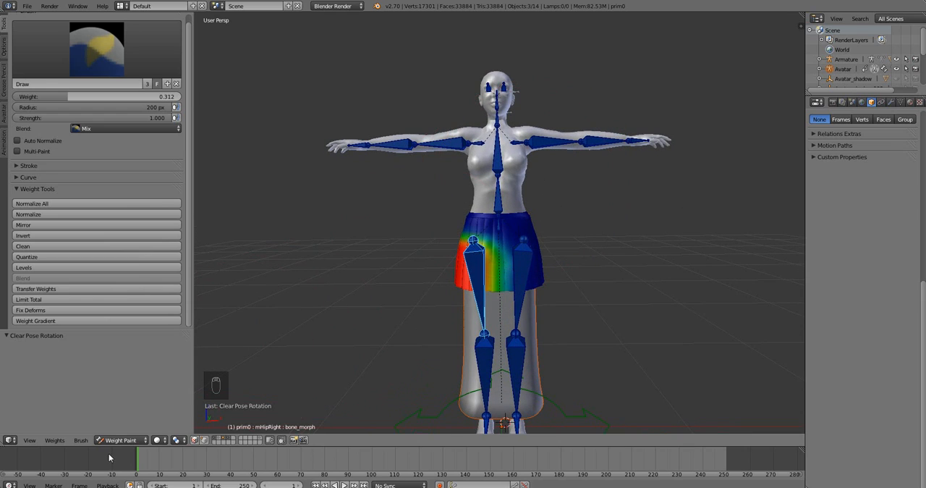
click(138, 440)
scroll(488, 292, up, 1)
scroll(577, 313, down, 1)
scroll(426, 360, up, 1)
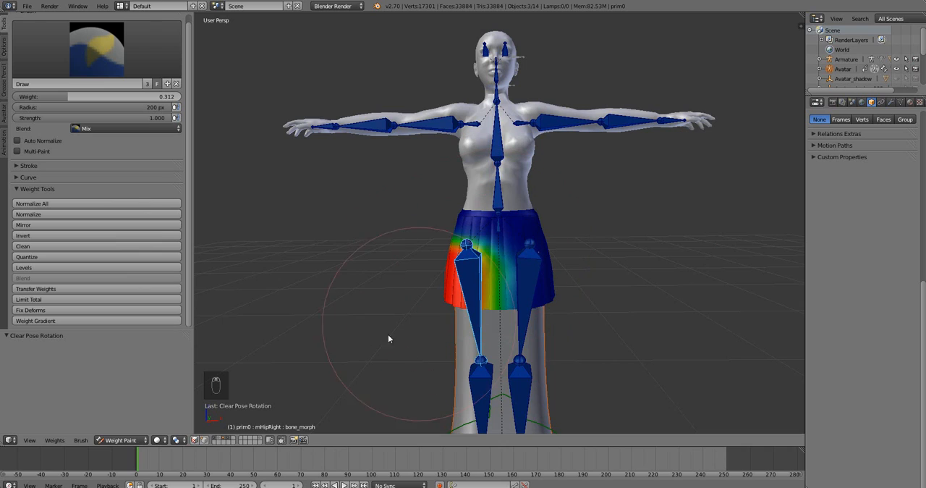
click(125, 440)
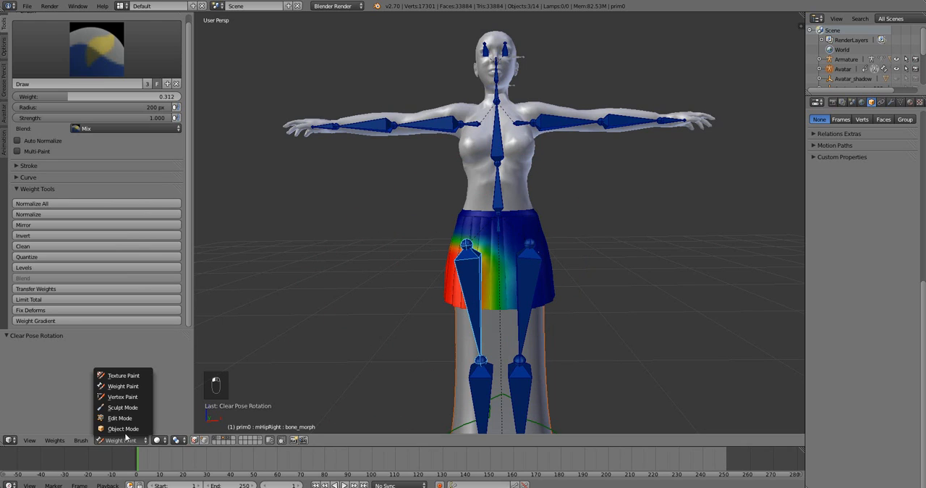
click(220, 440)
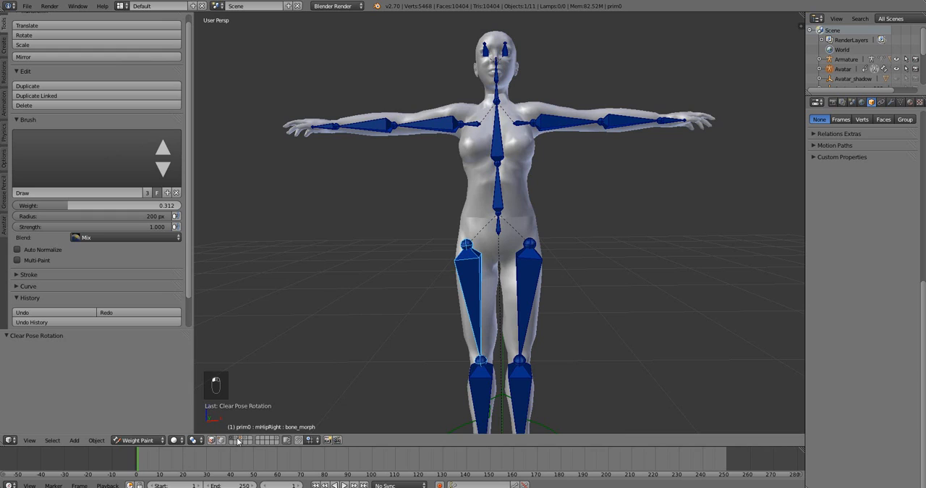
click(238, 439)
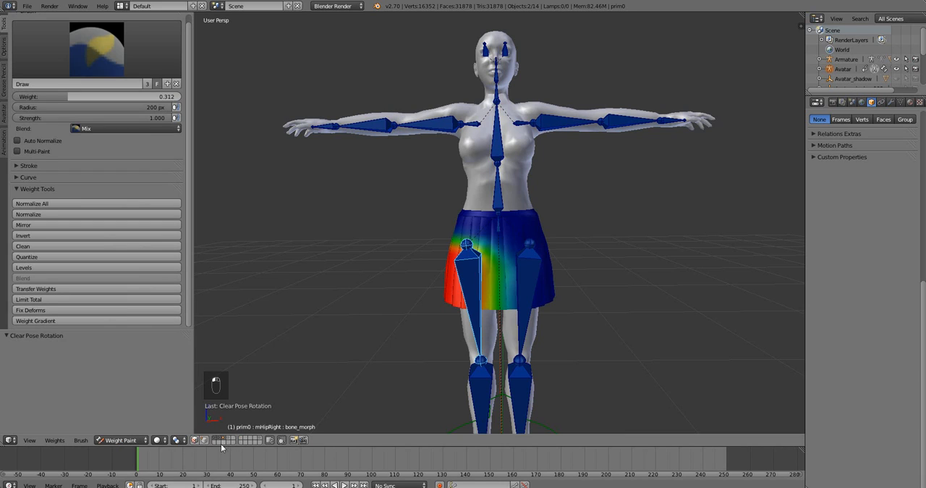
click(118, 442)
click(119, 434)
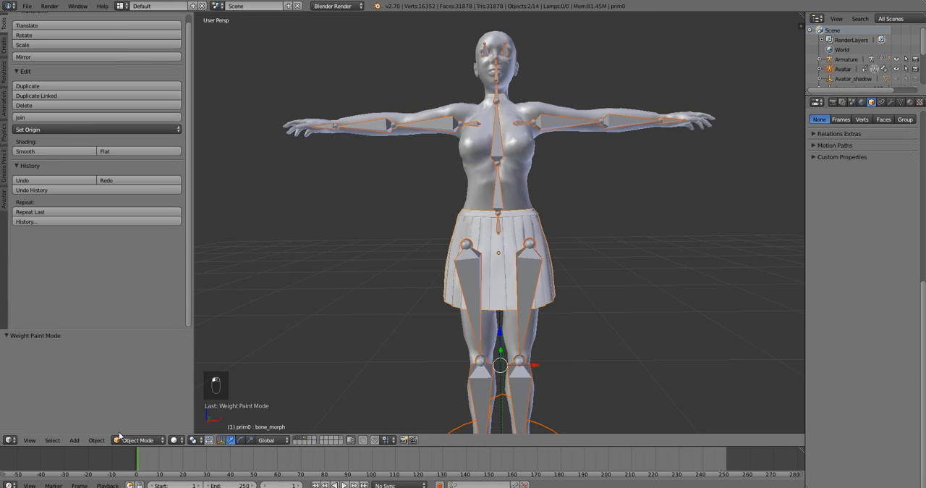
Export only the pleated skirt to the Desktop as the Avastar Collada file "Uniform skirt tutorial.dae".
right_click(555, 291)
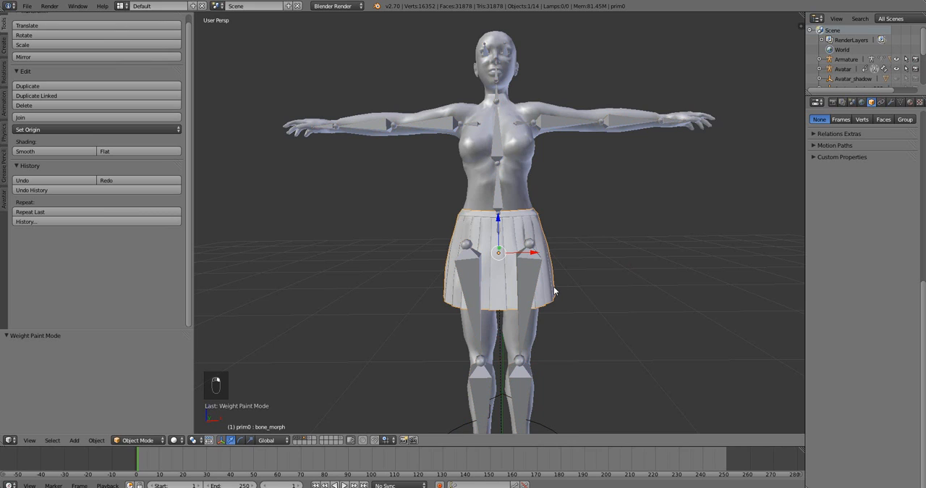
click(5, 199)
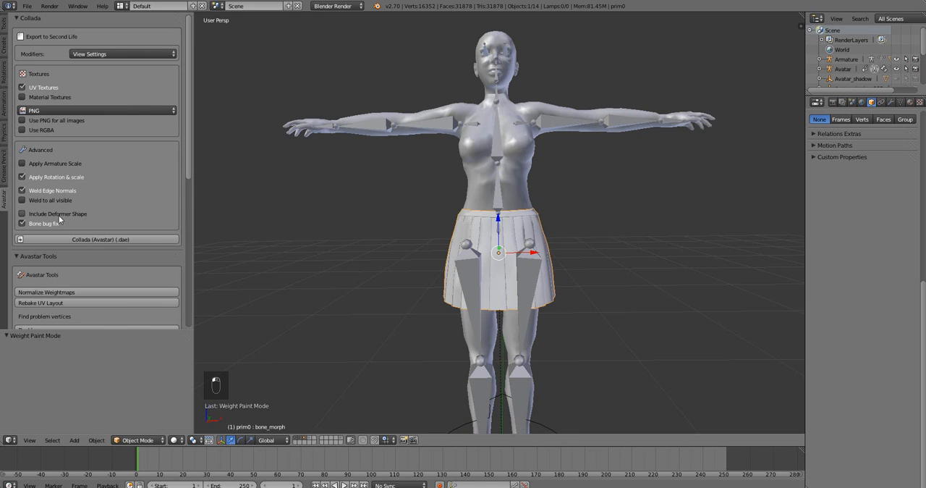
scroll(59, 215, down, 8)
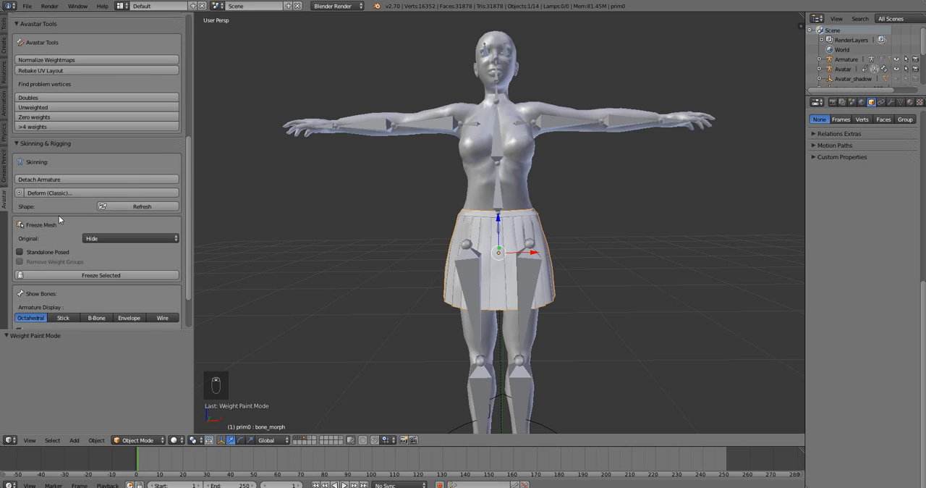
scroll(59, 215, down, 3)
scroll(59, 211, up, 5)
scroll(58, 211, up, 5)
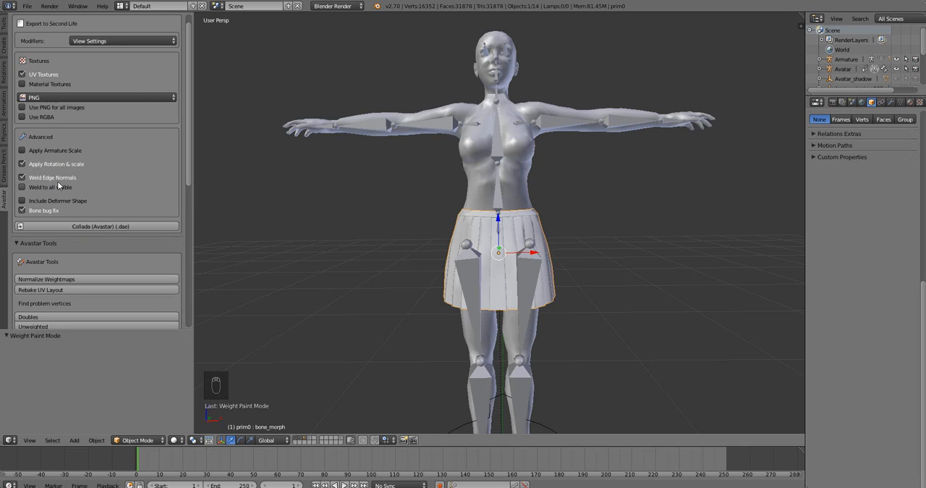
click(104, 226)
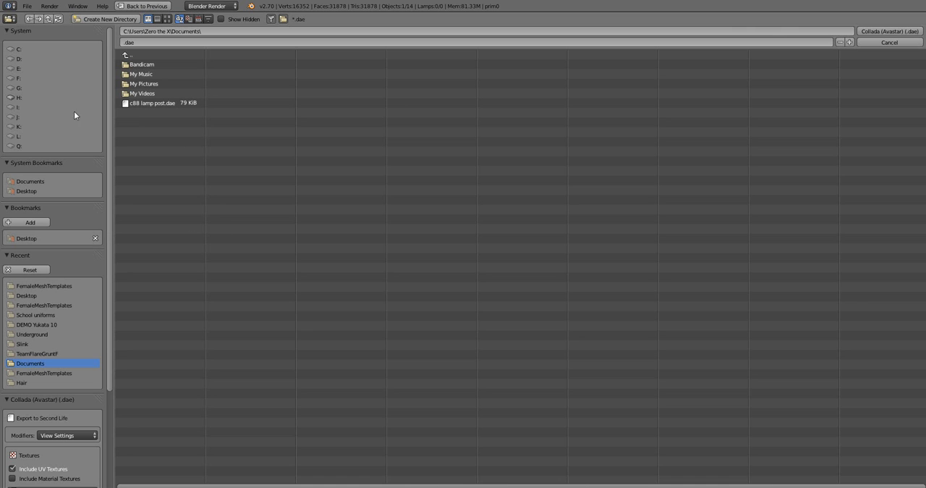
click(37, 189)
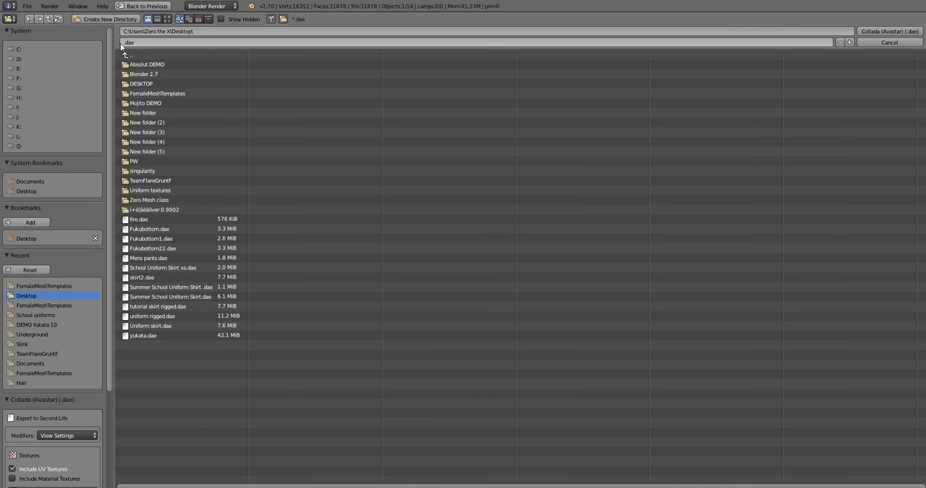
click(144, 41)
key(Left)
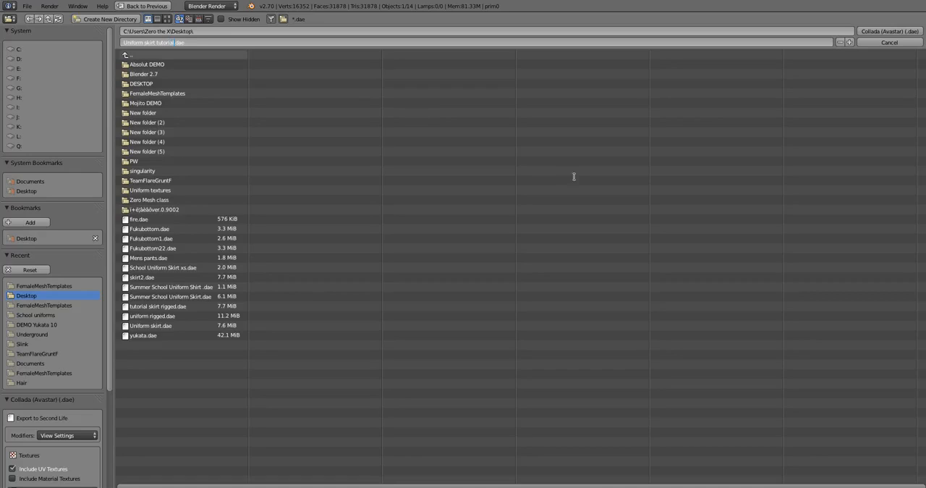
click(897, 32)
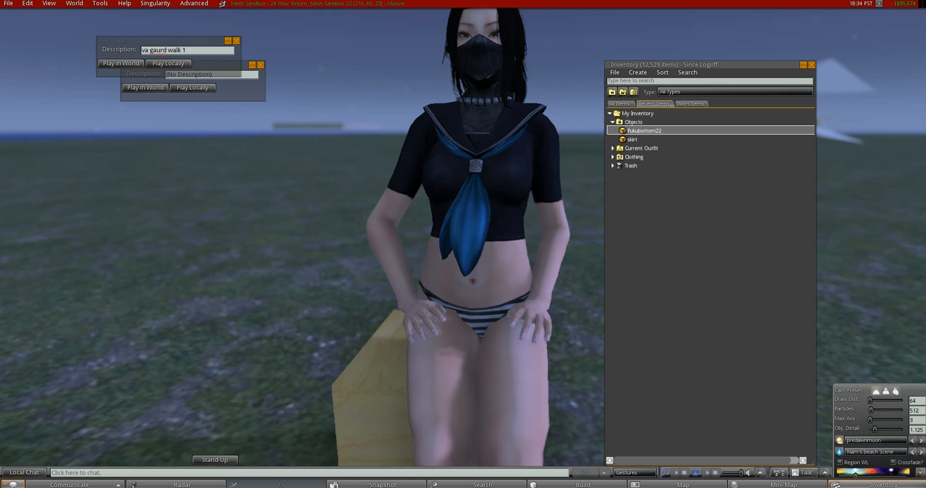
Stand the avatar up from the wooden box and frame it from the front.
click(215, 459)
alt+drag(523, 103, 523, 209)
ctrl+alt+drag(445, 157, 445, 127)
click(9, 3)
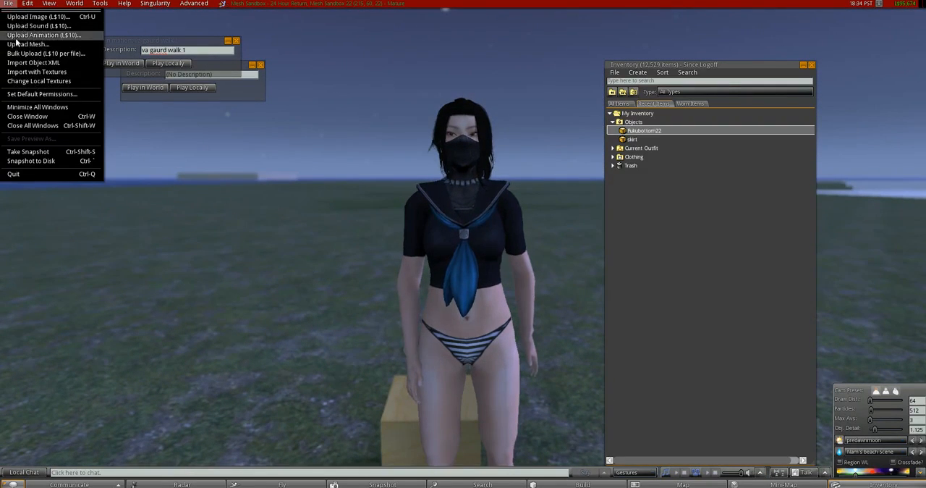
click(21, 44)
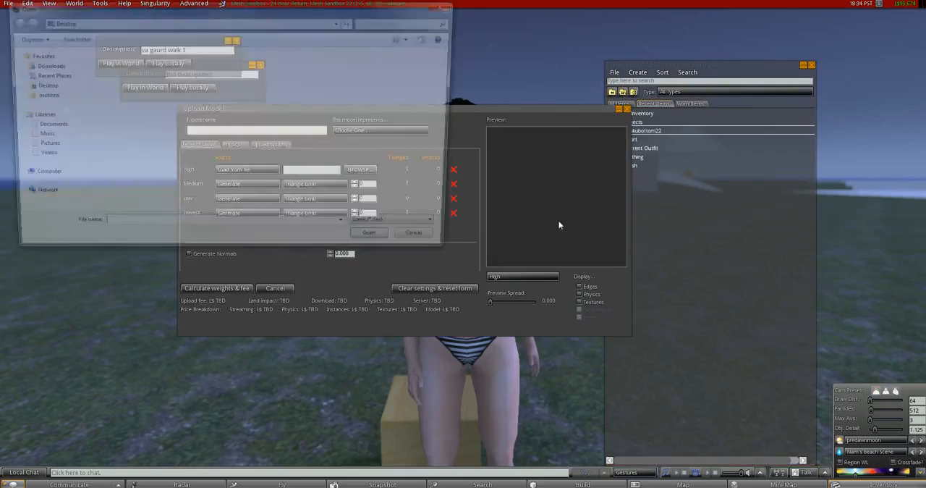
double_click(104, 83)
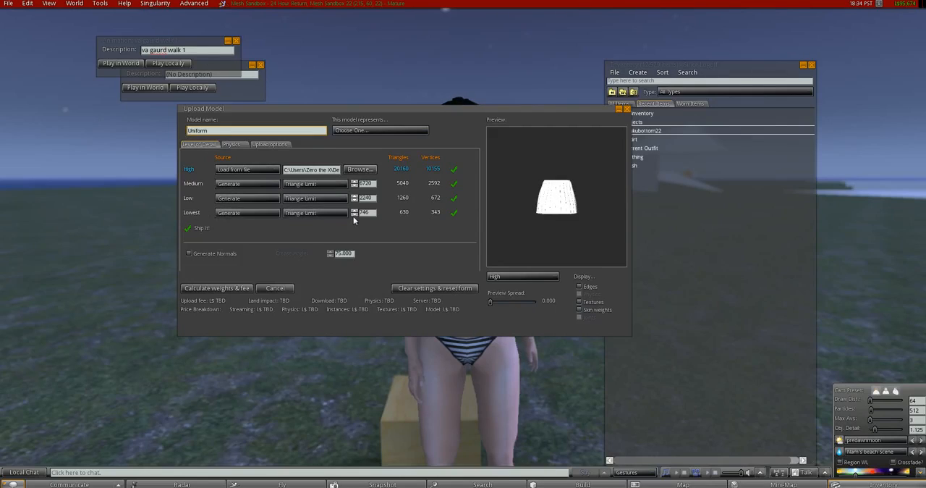
click(354, 215)
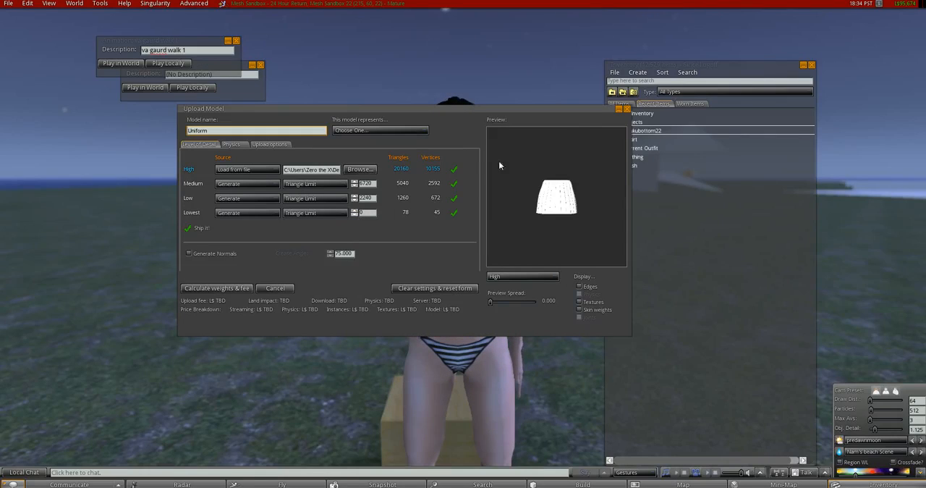
click(627, 109)
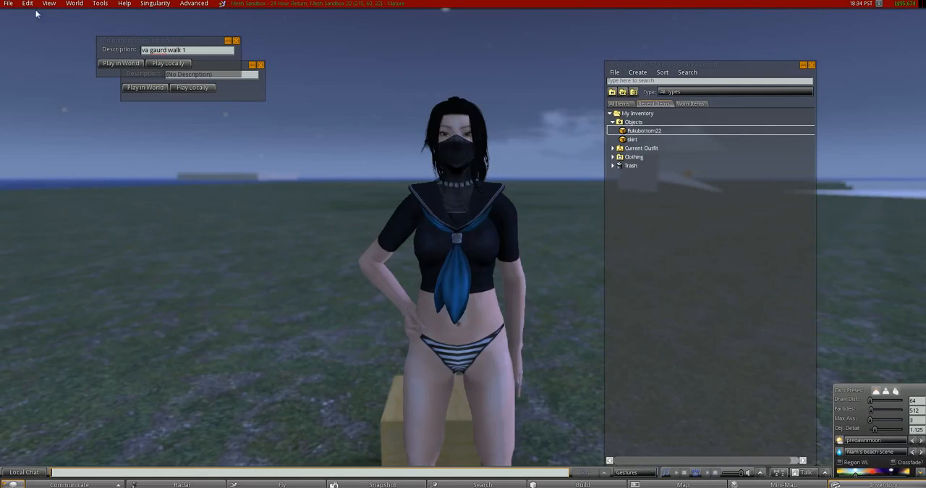
Load the exported skirt Collada file from the Desktop for mesh upload with skin weights included, and calculate its weights and fee.
click(8, 3)
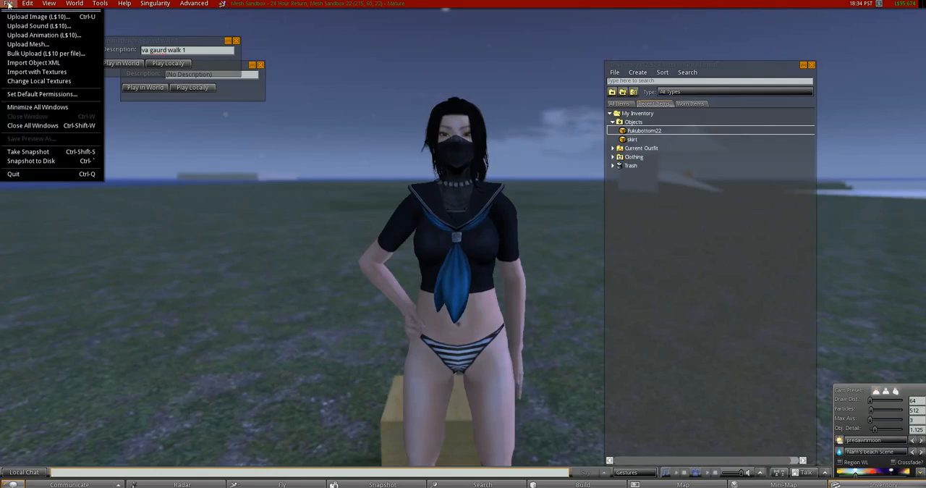
click(8, 45)
click(239, 186)
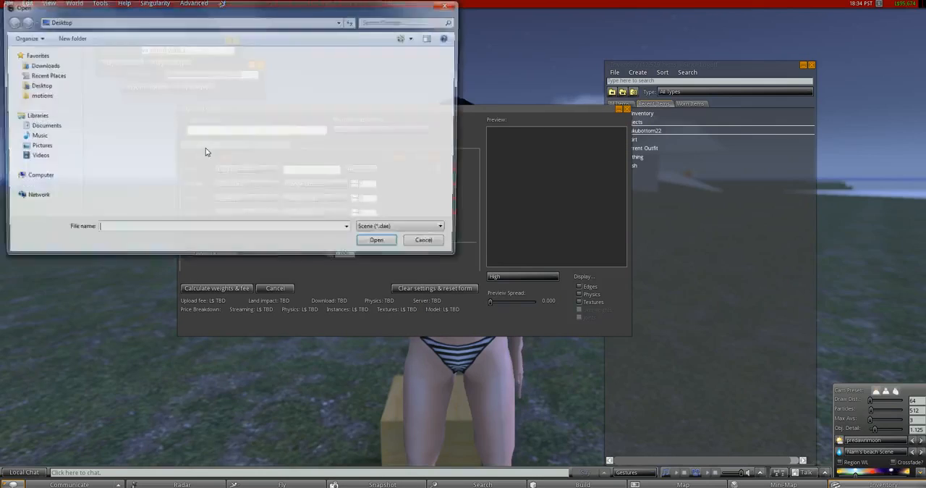
double_click(104, 92)
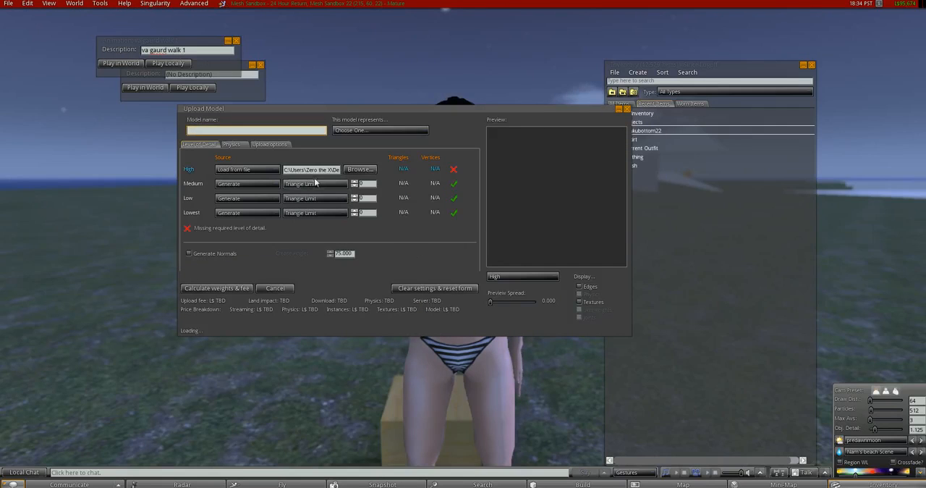
click(273, 146)
click(220, 203)
click(201, 144)
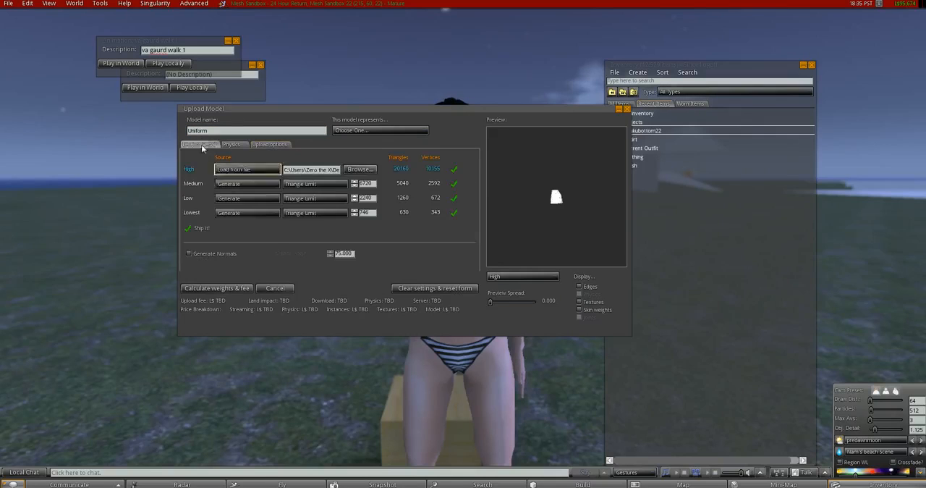
click(219, 288)
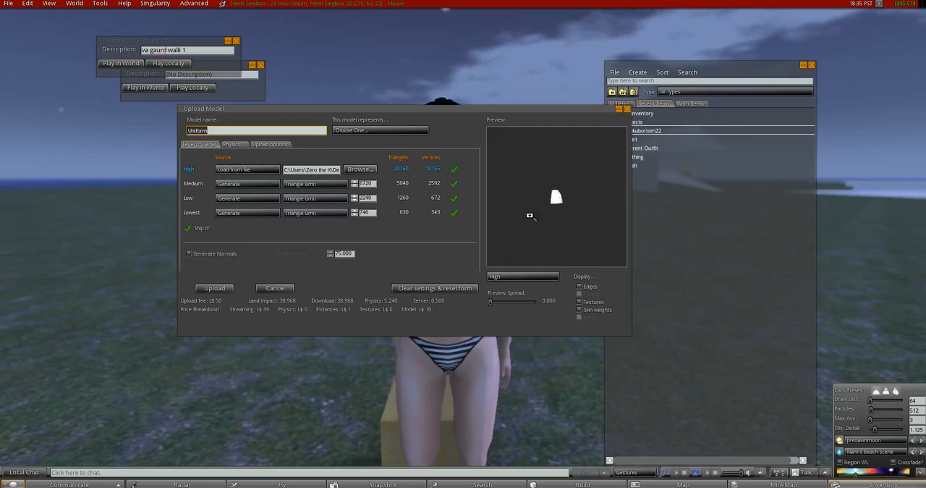
scroll(554, 196, up, 5)
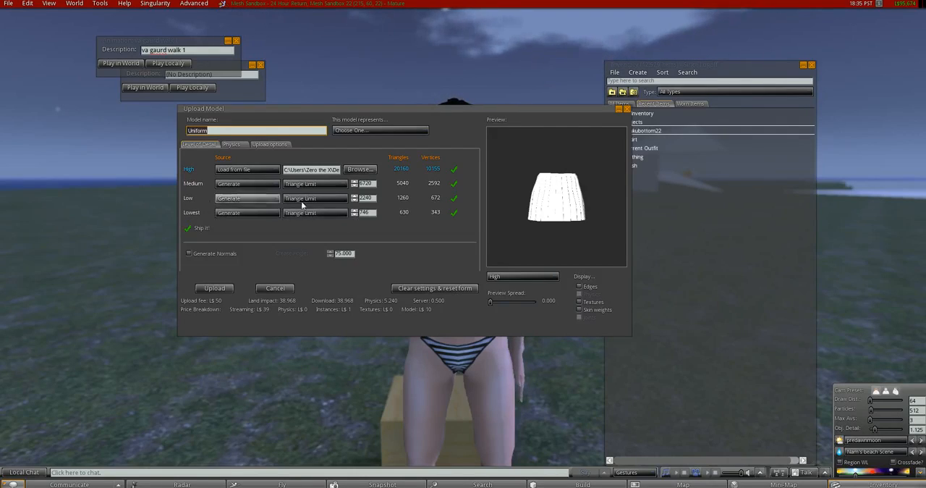
Reduce the triangle limits of the Lowest and Low levels of detail to 0.
click(354, 213)
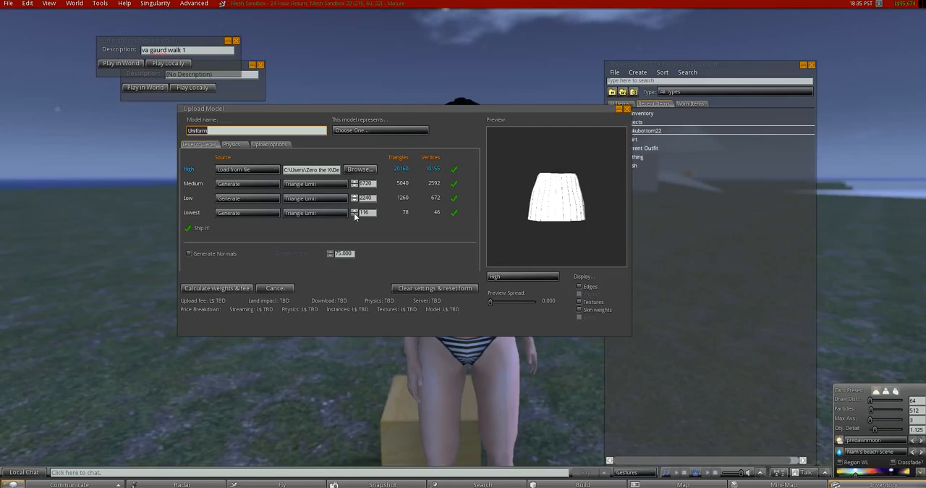
click(353, 213)
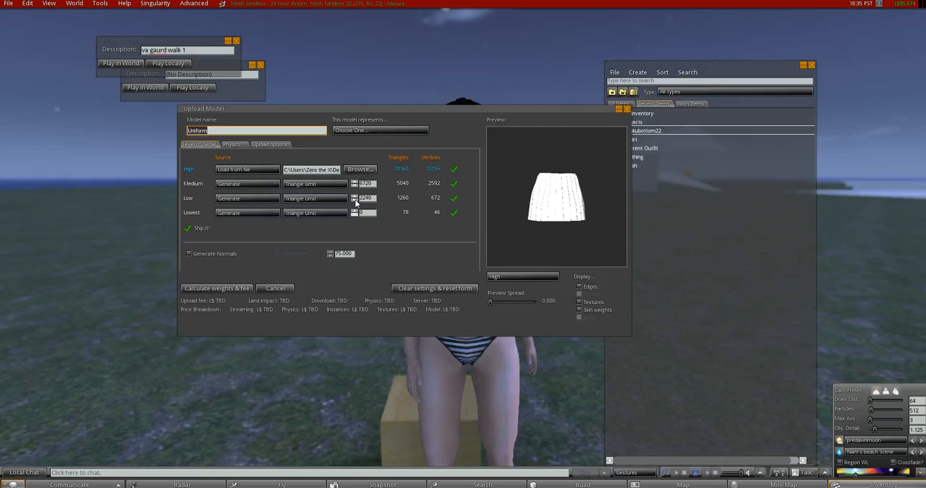
click(355, 203)
click(355, 203)
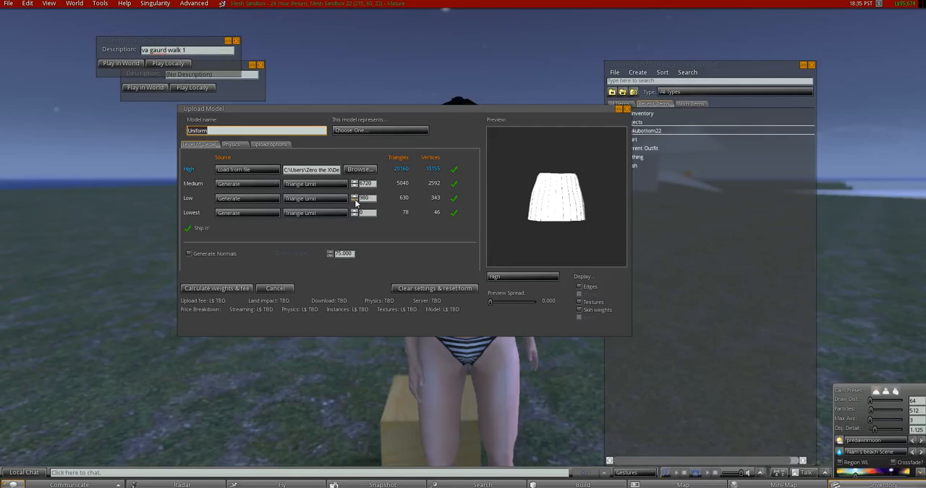
click(355, 203)
click(356, 203)
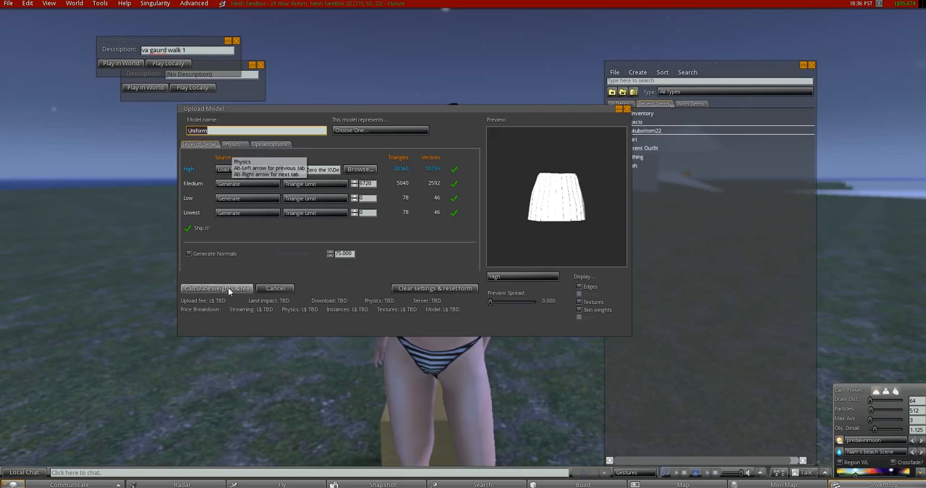
Check that skin weights are included, recalculate the weights and fee, and upload the Uniform model.
click(270, 144)
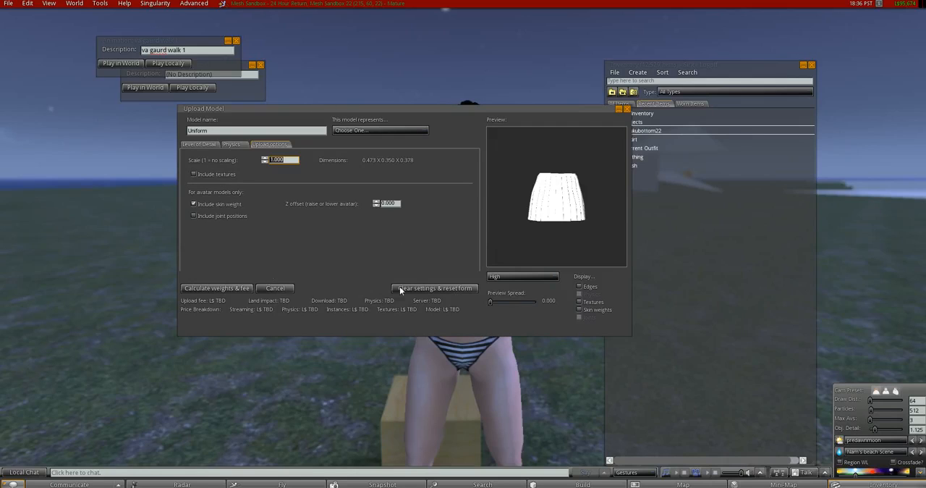
click(194, 143)
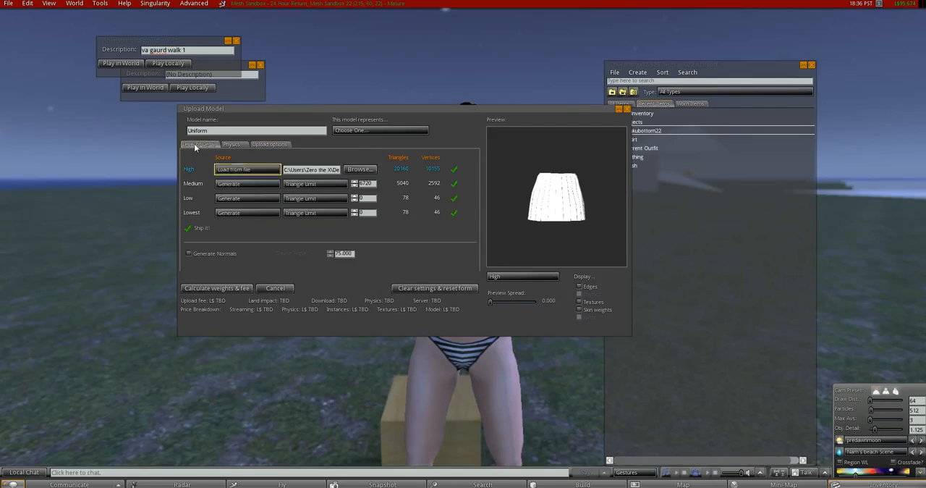
click(217, 288)
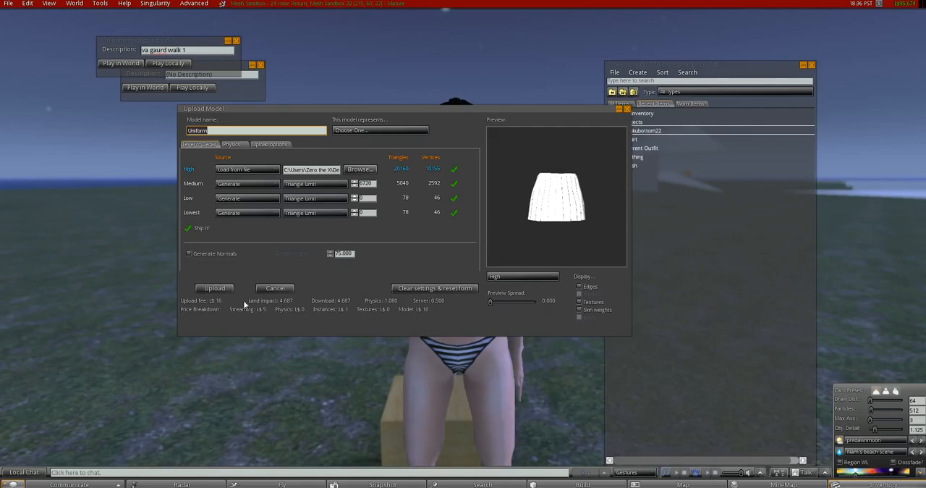
click(220, 289)
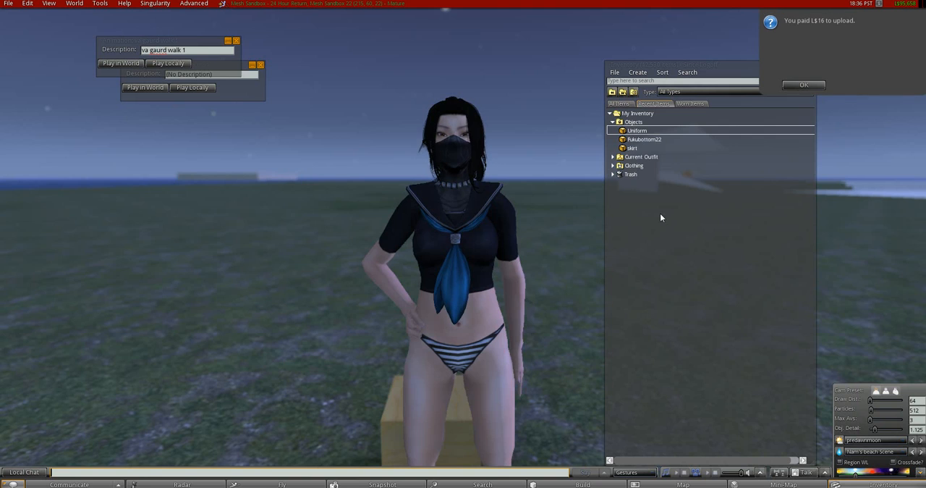
Wear the uploaded Uniform object from the inventory and inspect the skirt's fit around the waist.
double_click(641, 132)
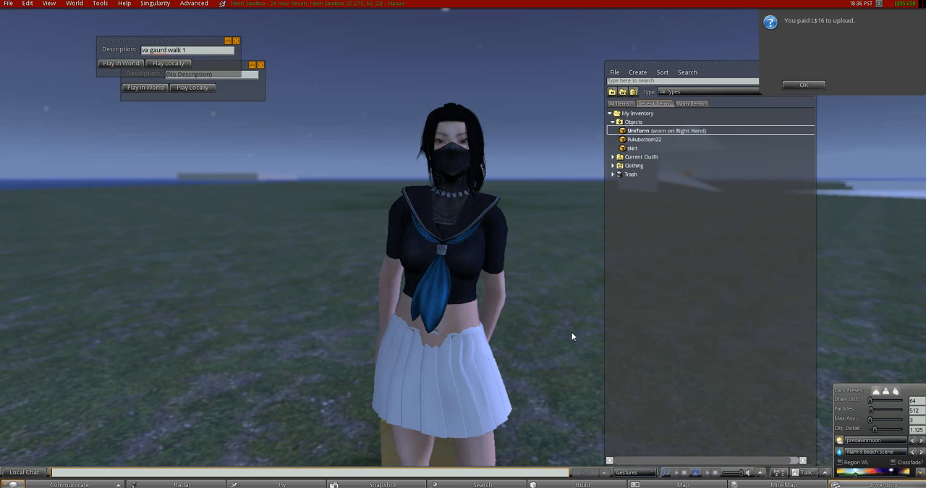
alt+click(447, 356)
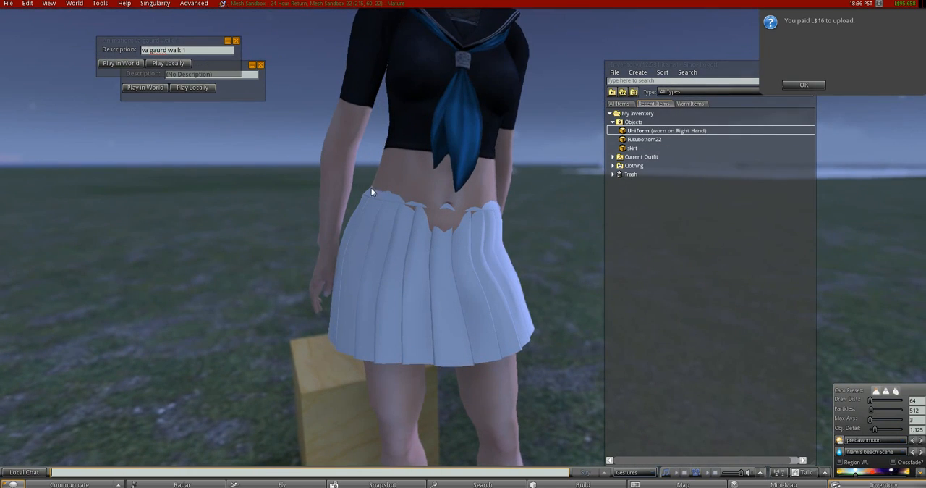
alt+drag(450, 220, 459, 250)
key(Escape)
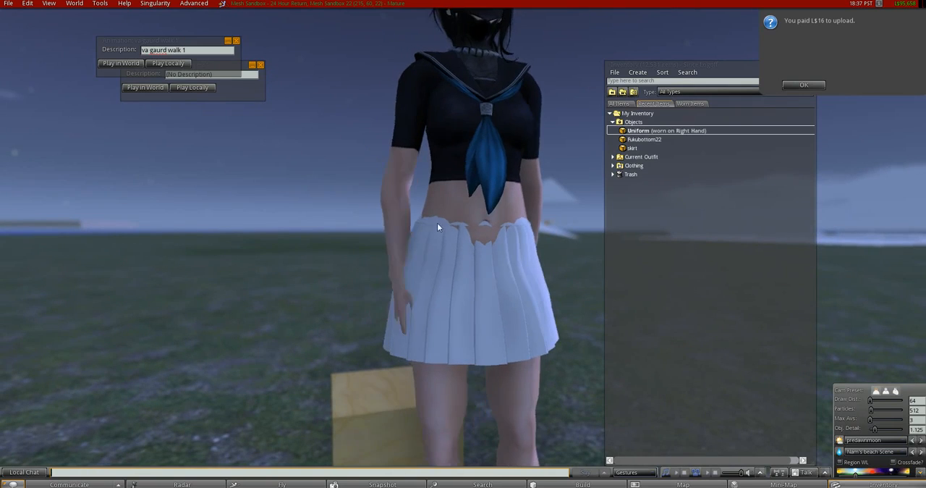
alt+drag(502, 248, 456, 252)
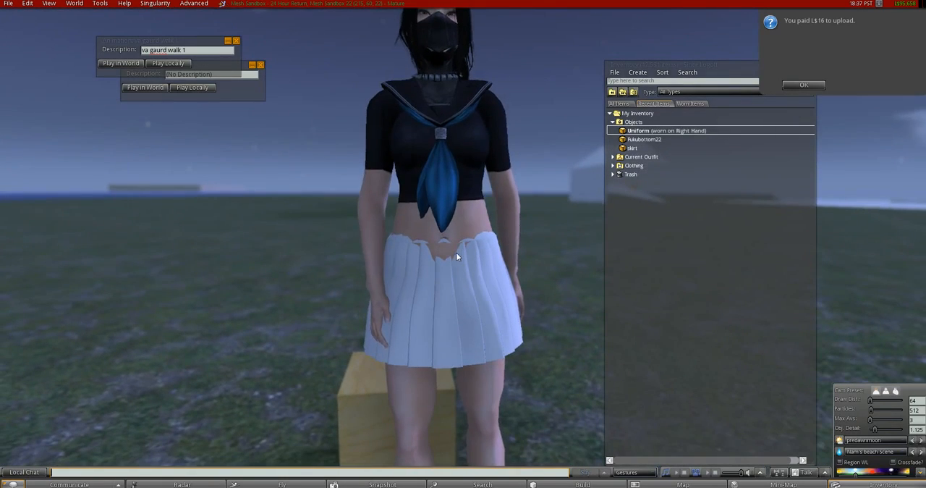
Play the "va gaurd walk 1" animation in world to check how the white skirt moves, and stop it.
click(127, 63)
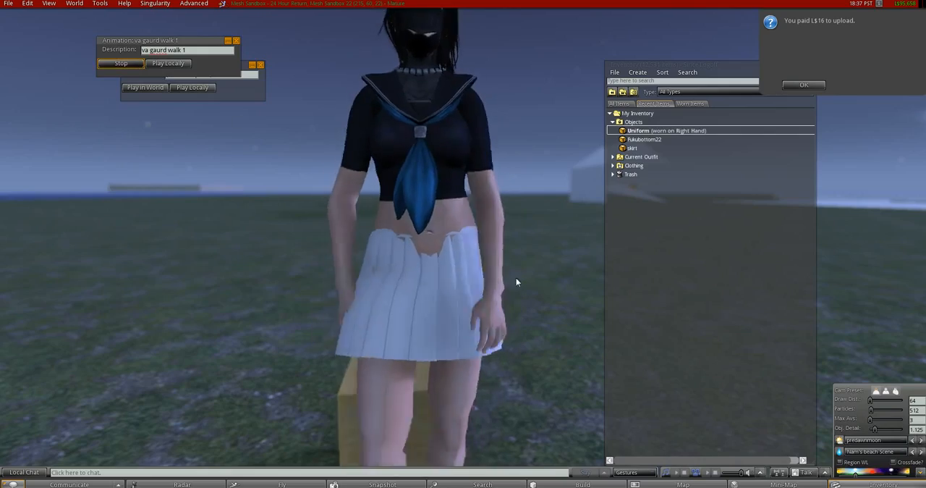
alt+drag(434, 254, 792, 278)
alt+drag(376, 240, 453, 241)
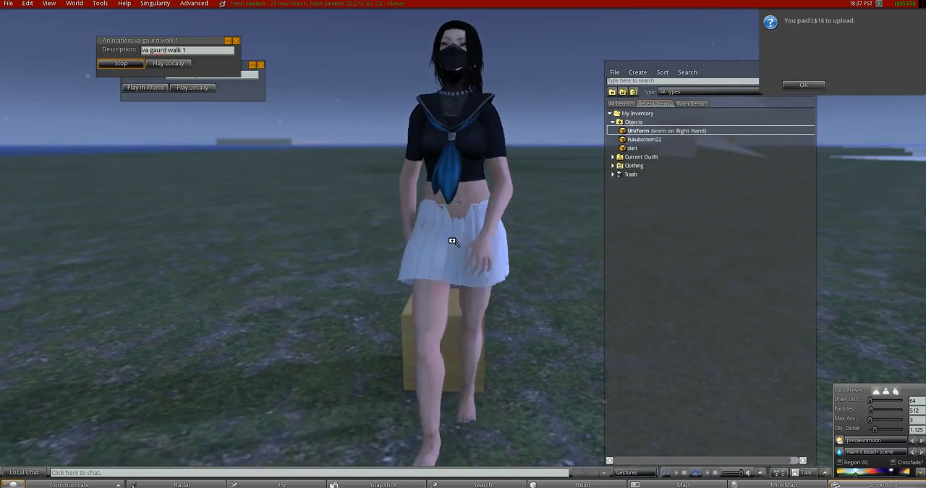
click(130, 65)
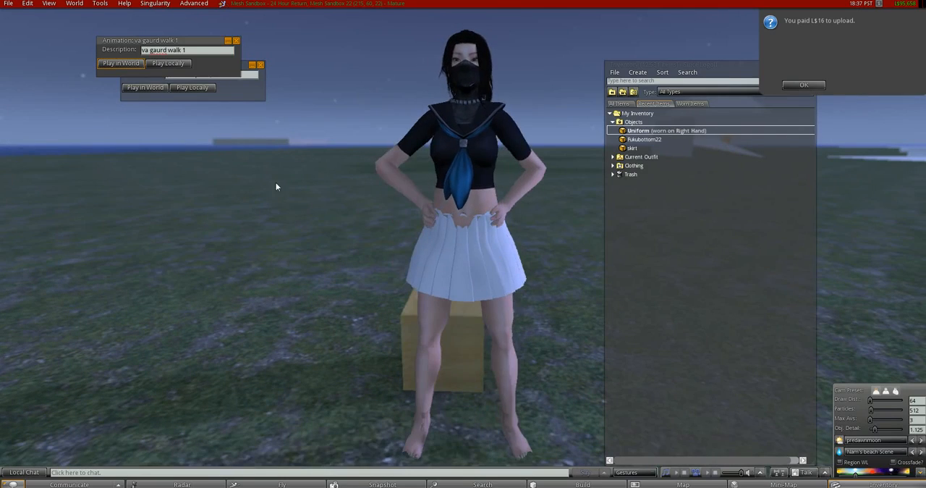
Edit the worn skirt and set its color to dark gray 1F1F1F.
right_click(467, 338)
click(489, 359)
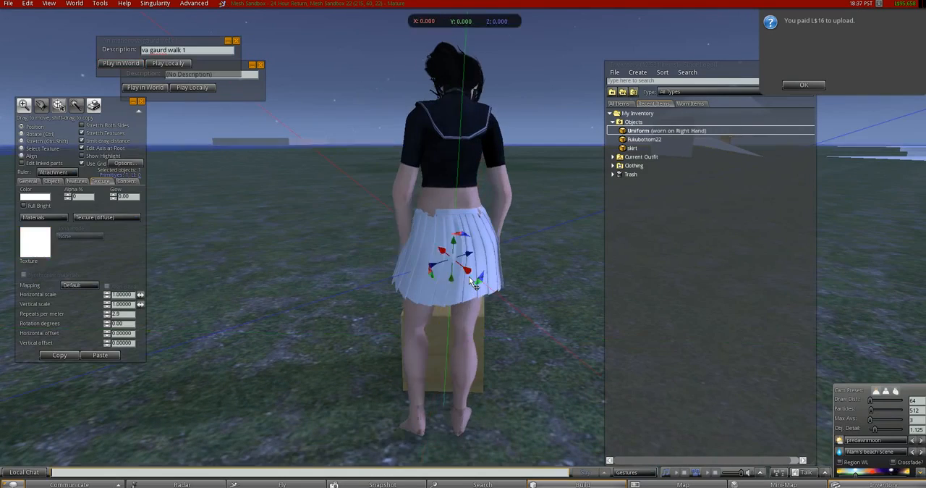
click(37, 197)
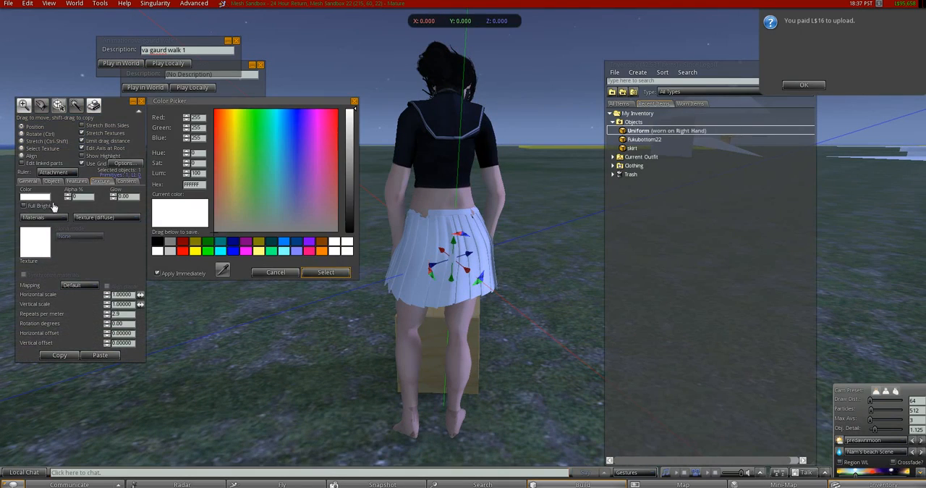
click(349, 216)
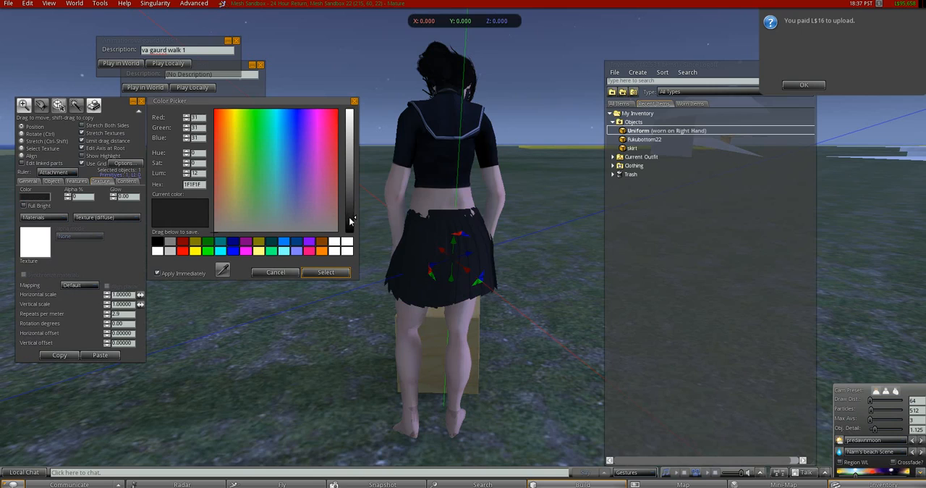
click(325, 272)
click(141, 102)
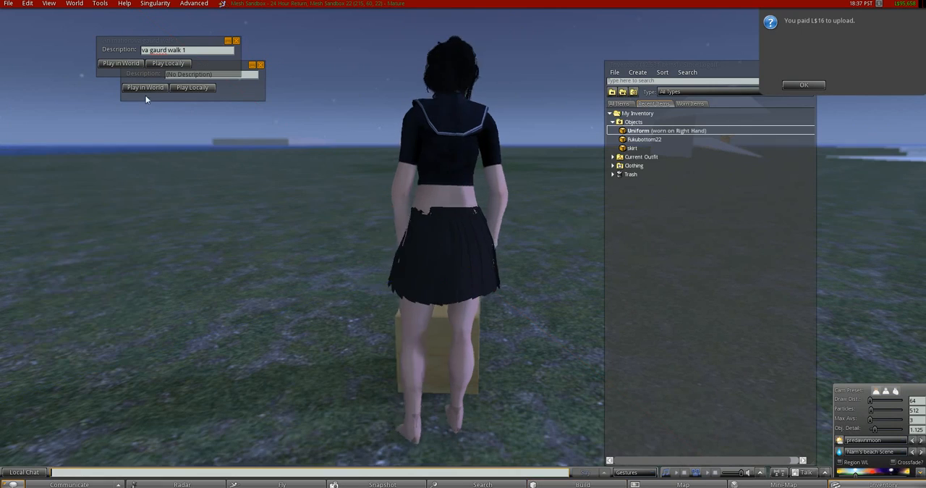
Replay the "va gaurd walk 1" animation, examine the darkened skirt from behind and in front, and stop it.
click(136, 62)
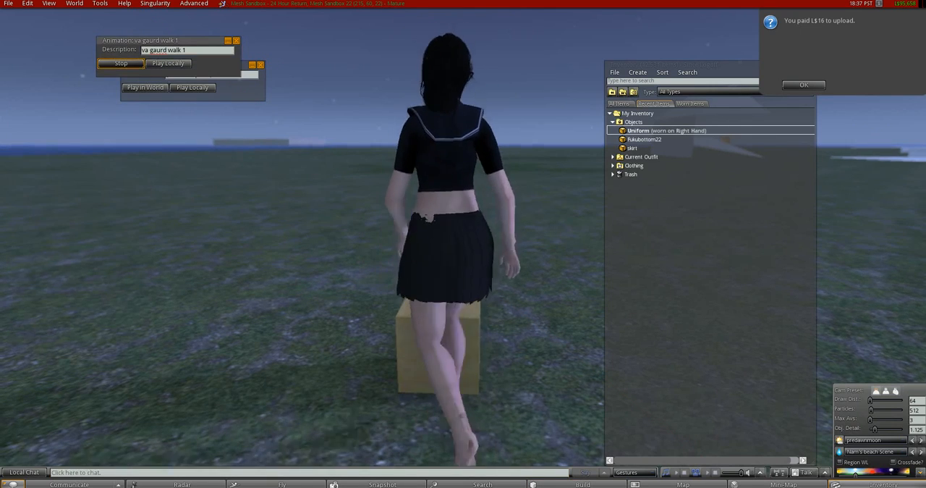
alt+drag(462, 252, 894, 249)
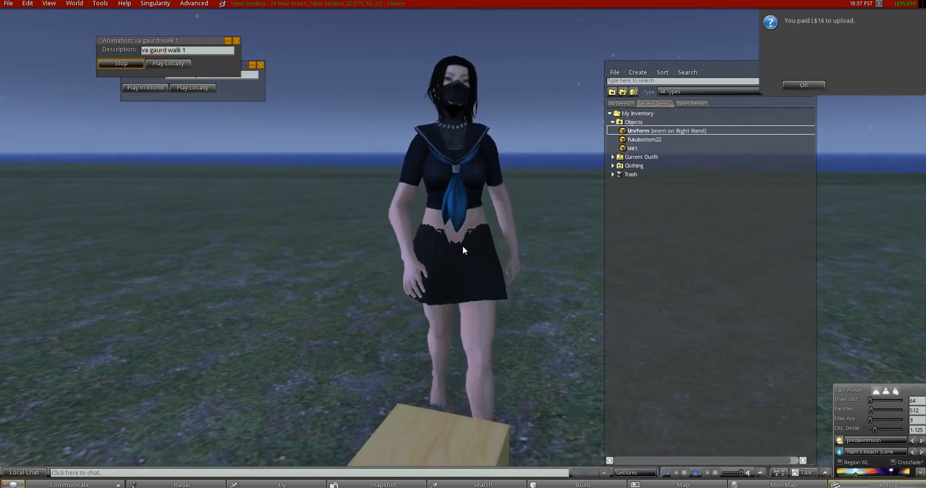
click(121, 63)
Play the "Kimono Princess1" animation in world, and clear the upload payment notice and the inventory from view.
click(160, 89)
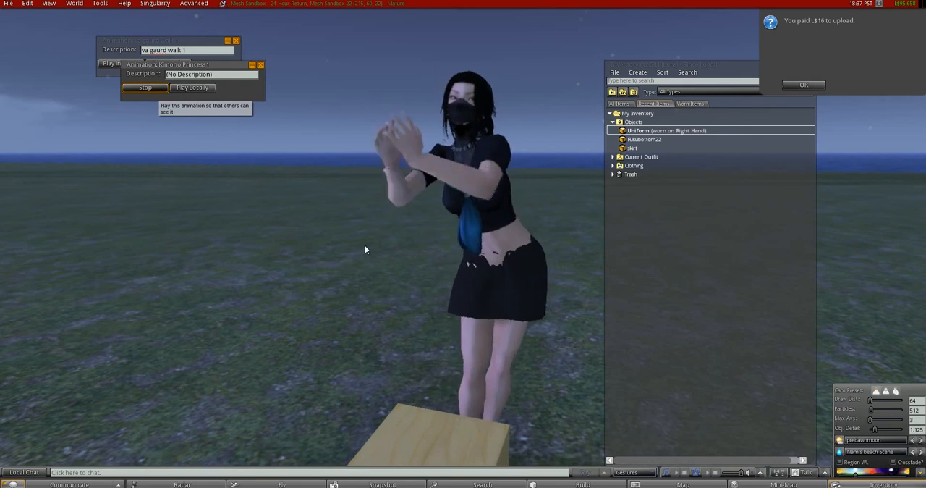
click(819, 85)
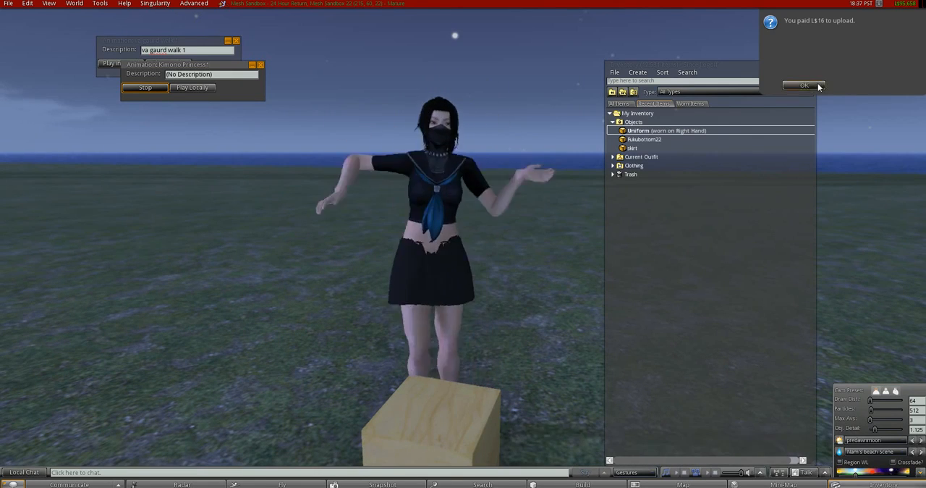
click(812, 65)
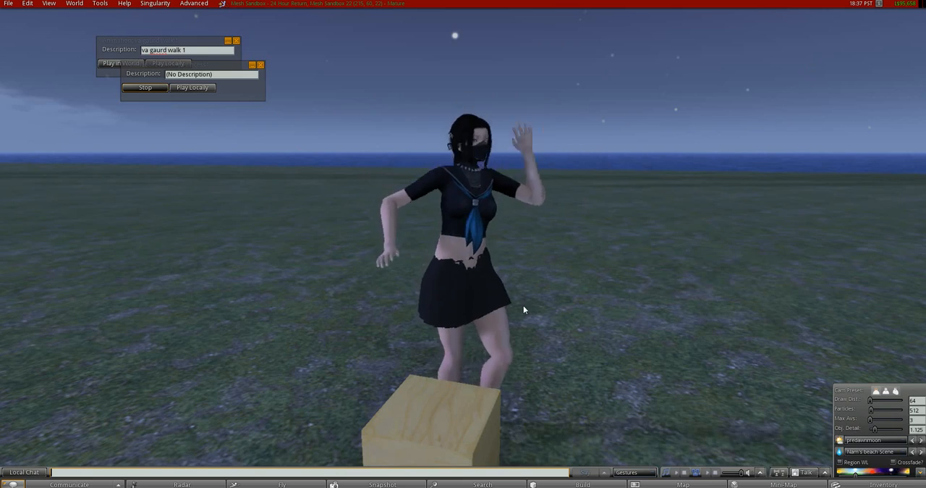
Remove the wooden box in front of the avatar from the scene.
right_click(441, 411)
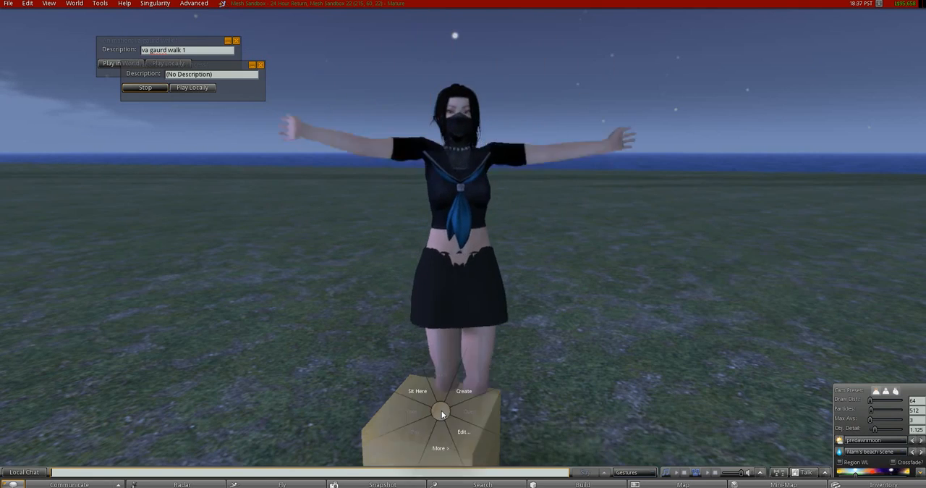
click(444, 437)
click(474, 408)
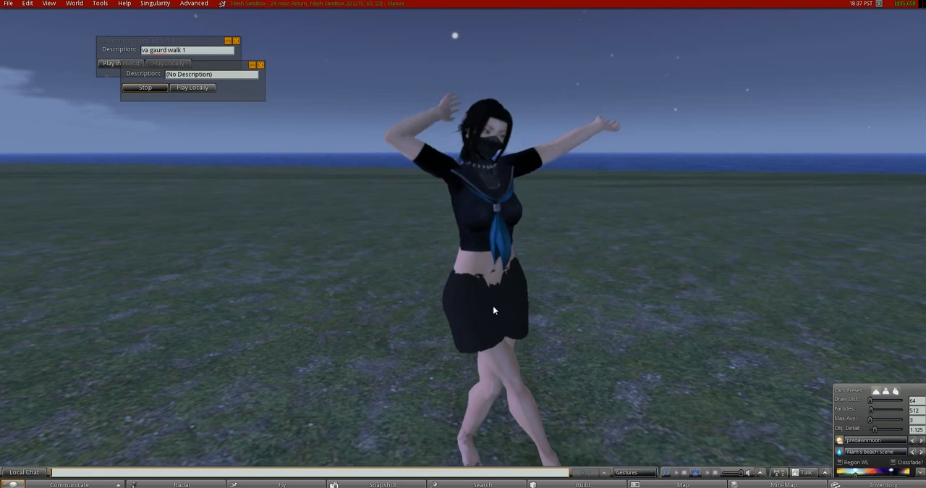